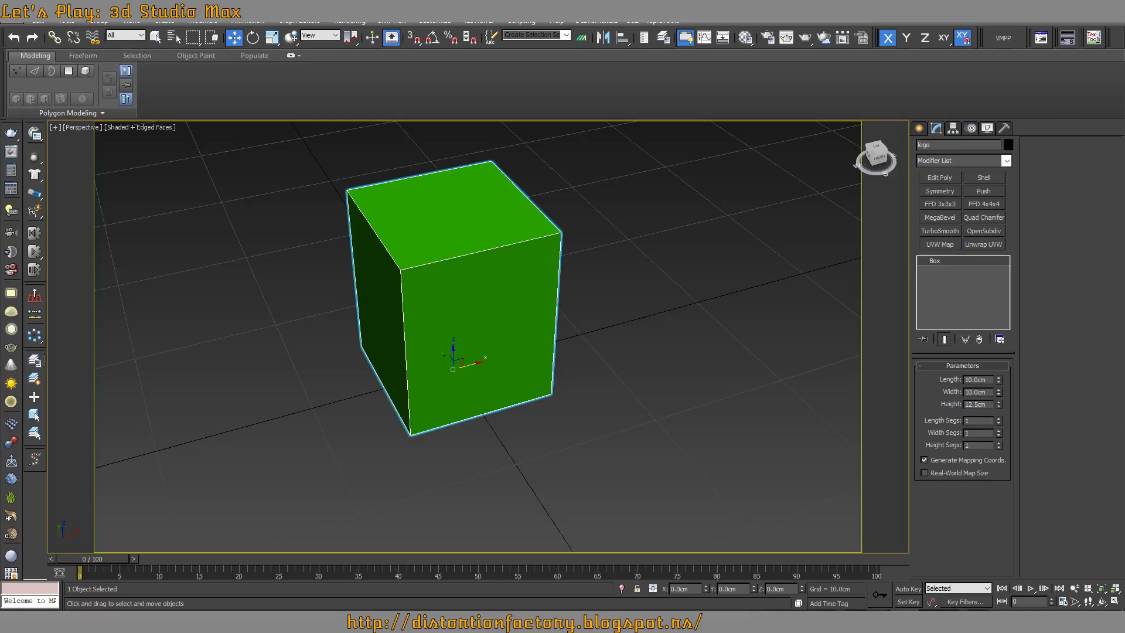
Add Edit Poly and connect two edge rings so centre loops split the box's top into quarters
{"action": "left_click", "coordinate": [933, 181]}
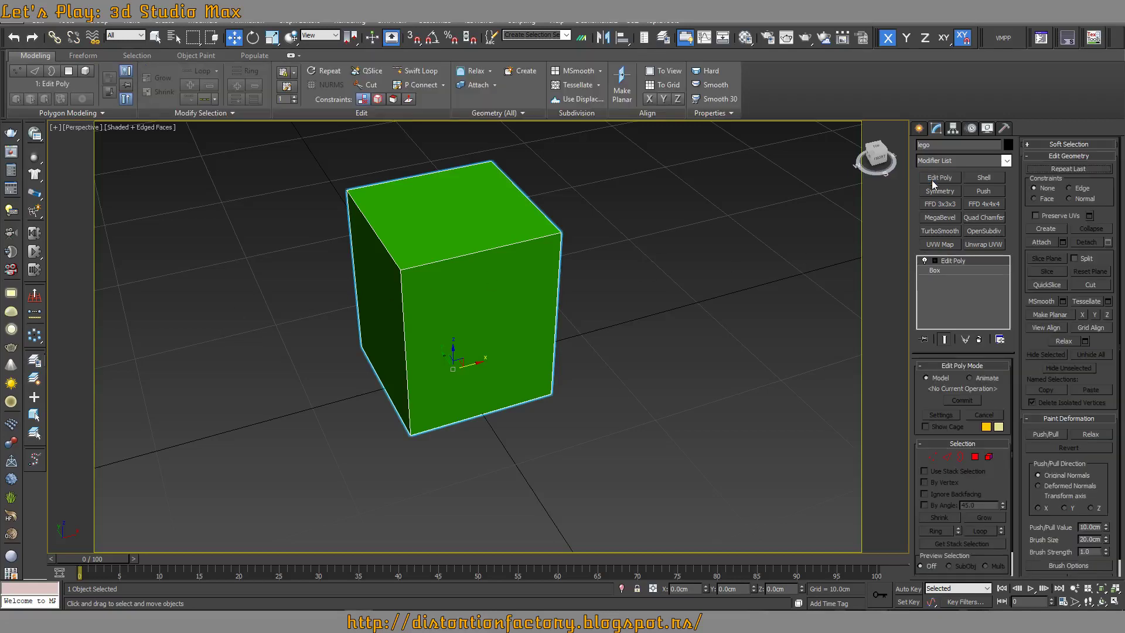
{"action": "left_click", "coordinate": [948, 457]}
{"action": "left_click", "coordinate": [438, 261]}
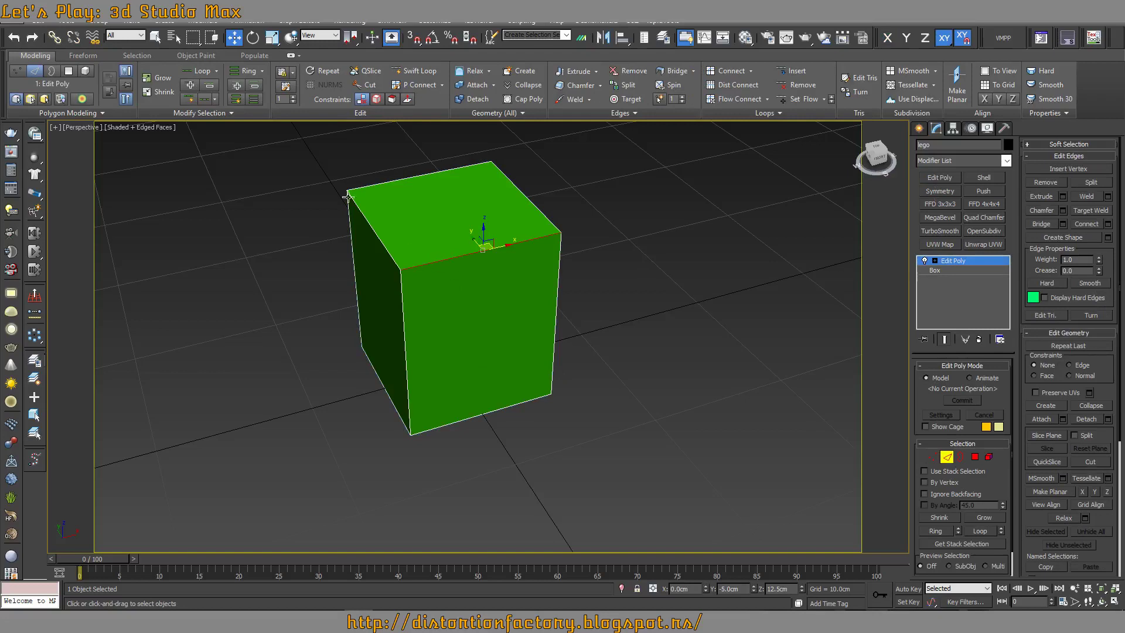
{"action": "left_click", "coordinate": [236, 76]}
{"action": "left_click", "coordinate": [730, 70], "text": "shift"}
{"action": "left_click", "coordinate": [487, 398]}
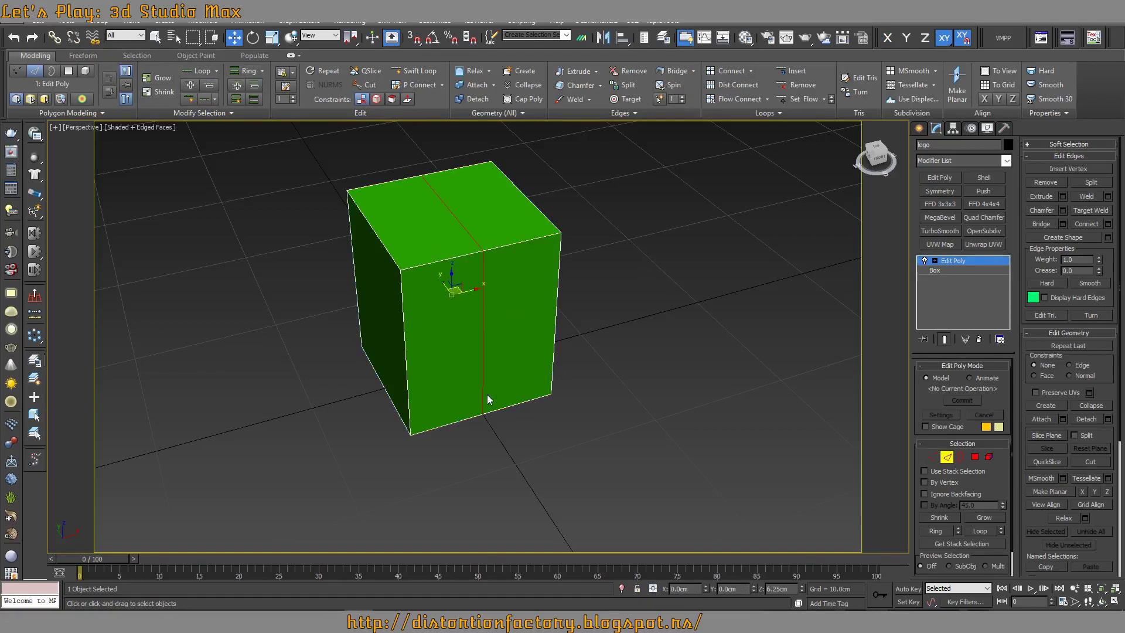
{"action": "left_click", "coordinate": [381, 236]}
{"action": "left_click", "coordinate": [246, 70]}
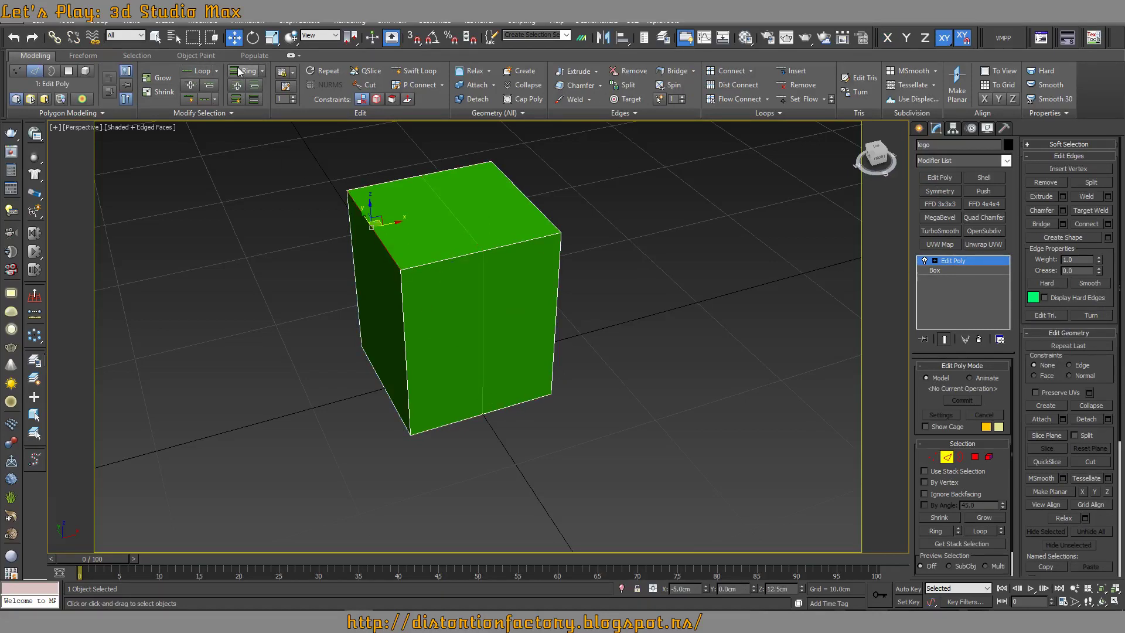
{"action": "left_click", "coordinate": [730, 70], "text": "shift"}
{"action": "left_click", "coordinate": [484, 393]}
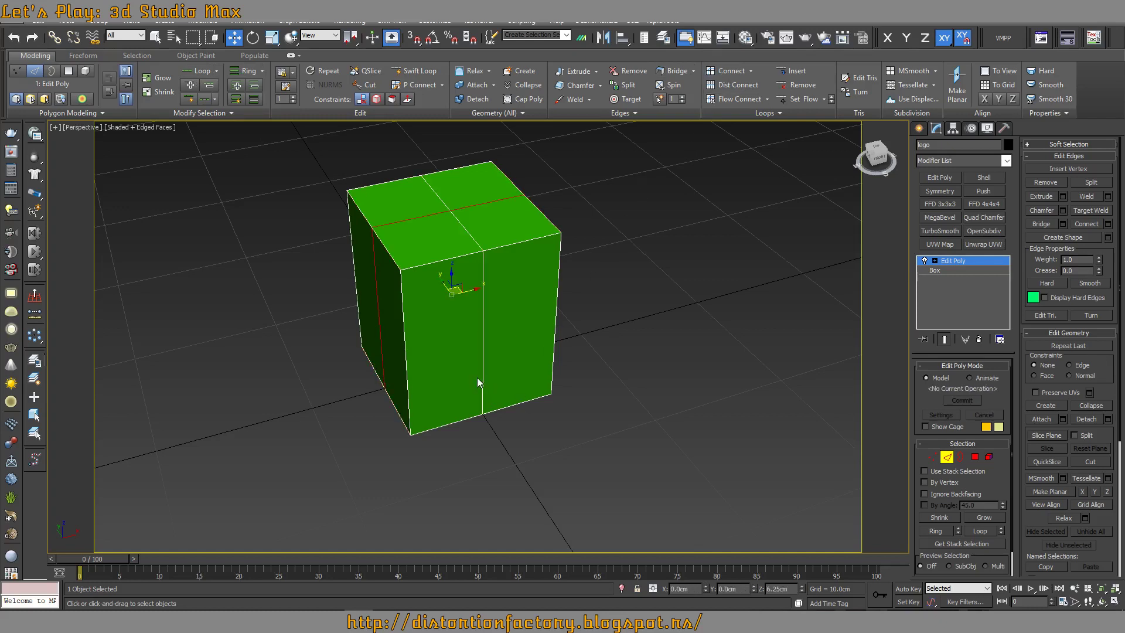
Place Swift Loop support loops just below the box's top edges
{"action": "key", "text": "shift+alt+w"}
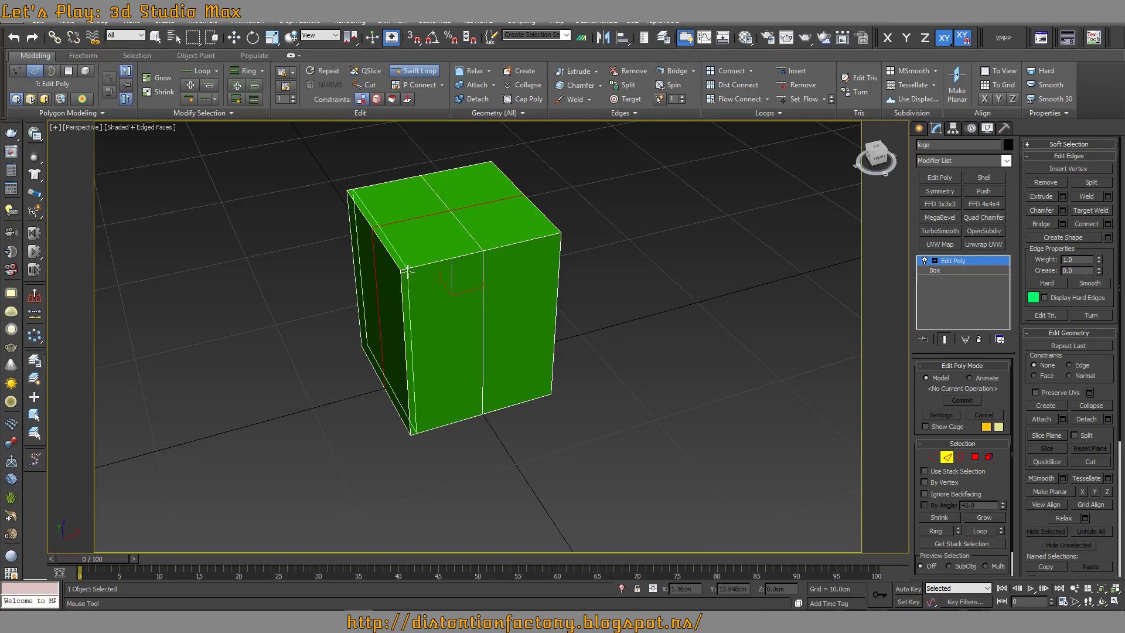
{"action": "left_click", "coordinate": [406, 270]}
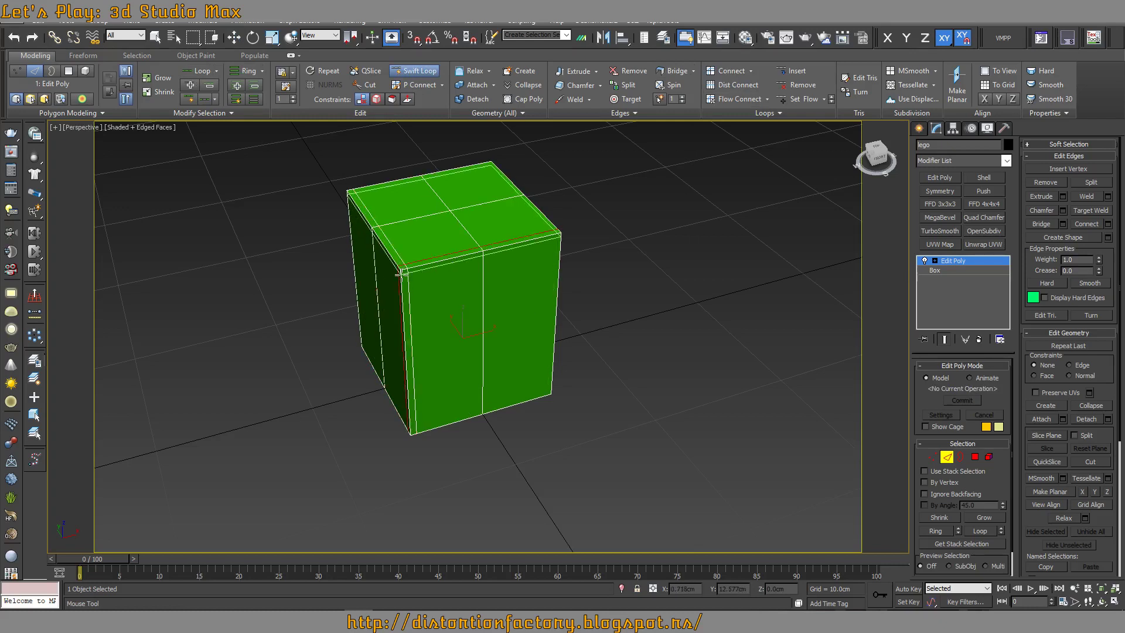
{"action": "left_click", "coordinate": [528, 249]}
Mirror the box on X with a Symmetry modifier, topped by a new Edit Poly
{"action": "key", "text": "w"}
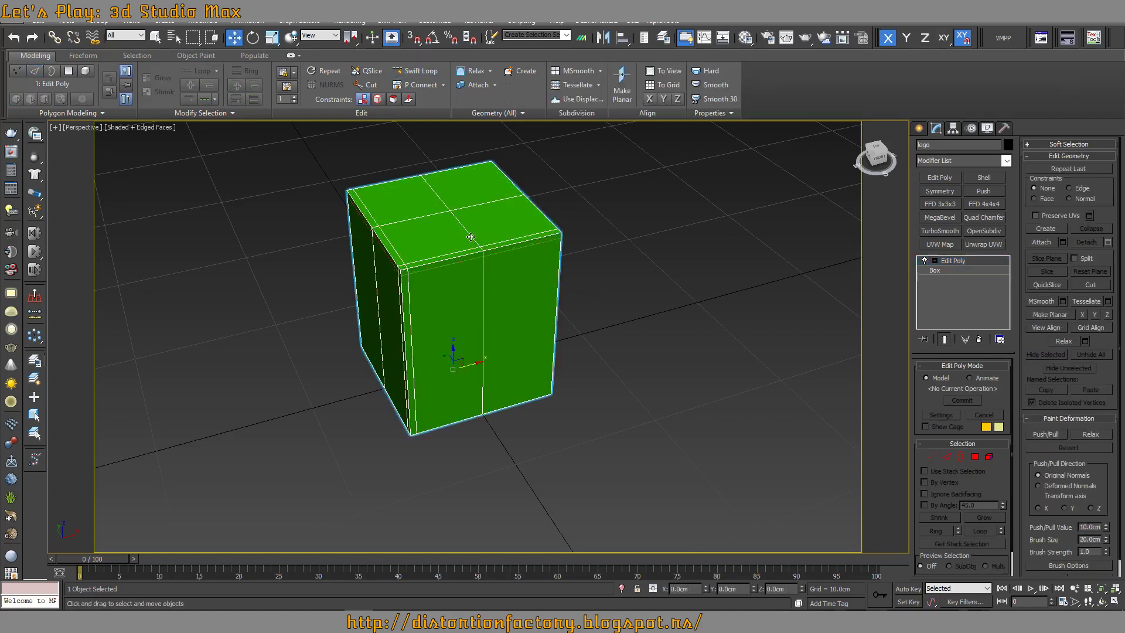
{"action": "left_click", "coordinate": [470, 234]}
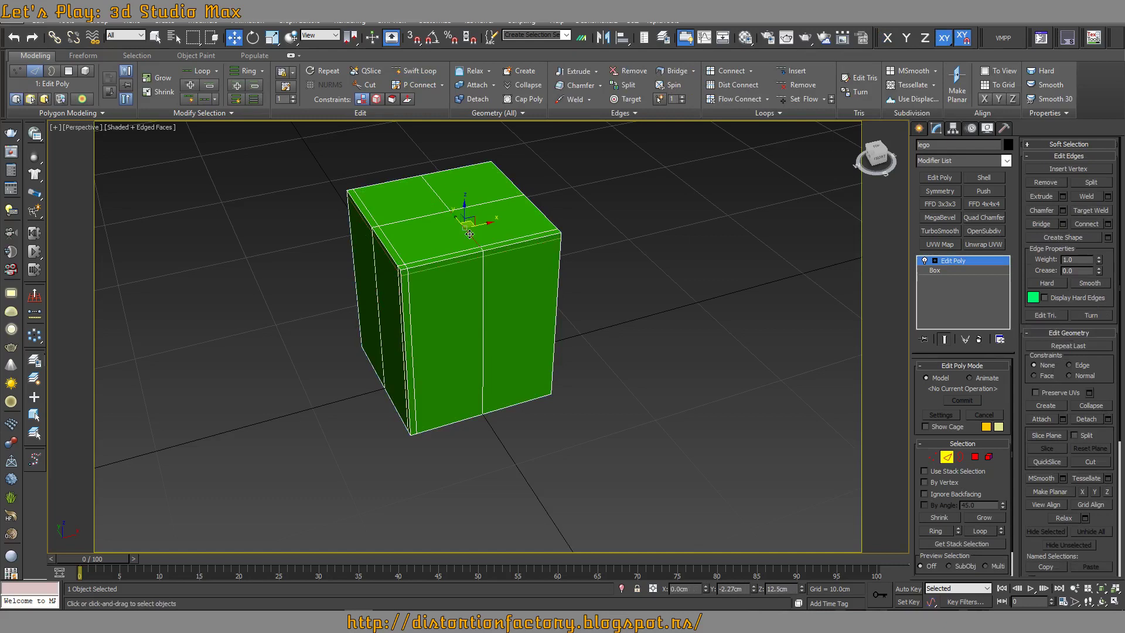
{"action": "left_click", "coordinate": [941, 191]}
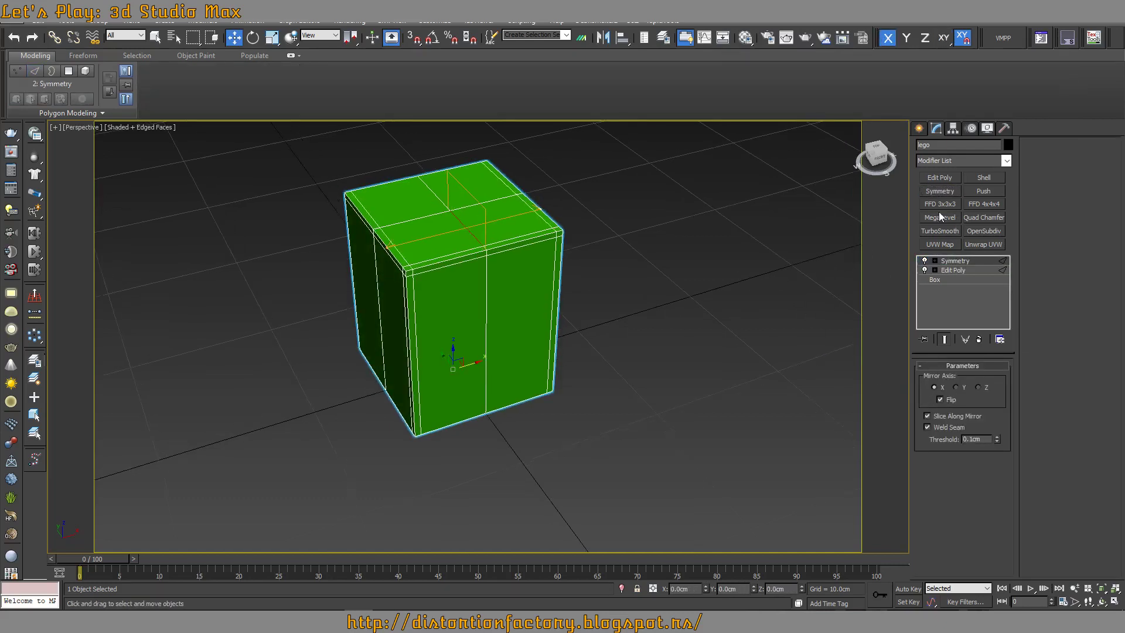
{"action": "left_click", "coordinate": [940, 178]}
Add a second Symmetry mirrored on Y with Flip, then a fresh Edit Poly in Polygon mode
{"action": "key", "text": "q"}
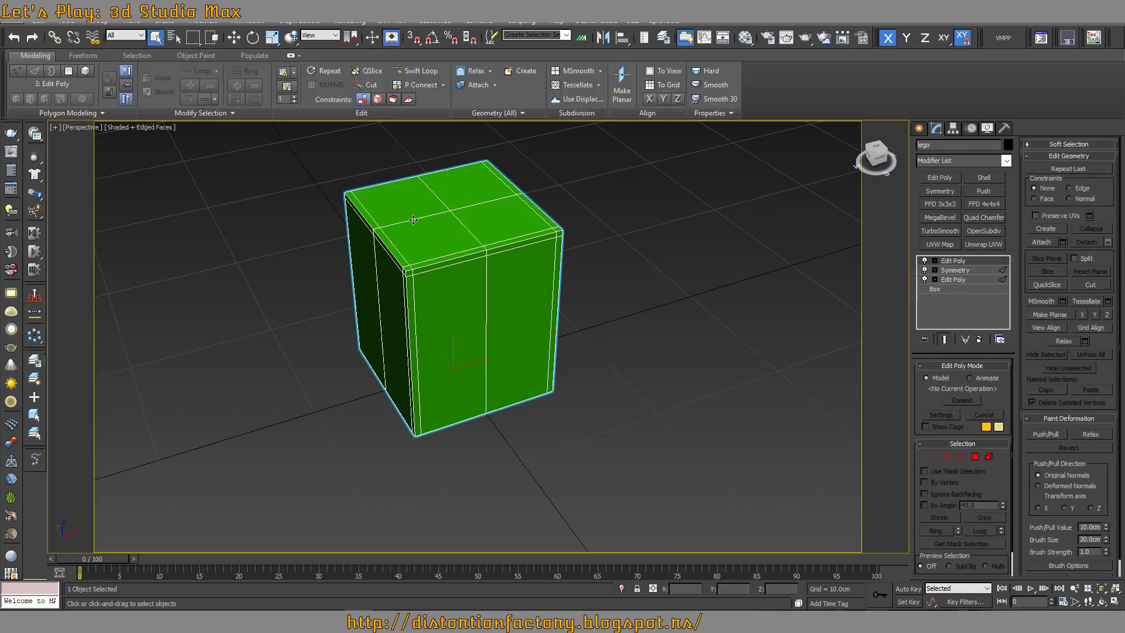
{"action": "key", "text": "2"}
{"action": "left_click", "coordinate": [413, 220]}
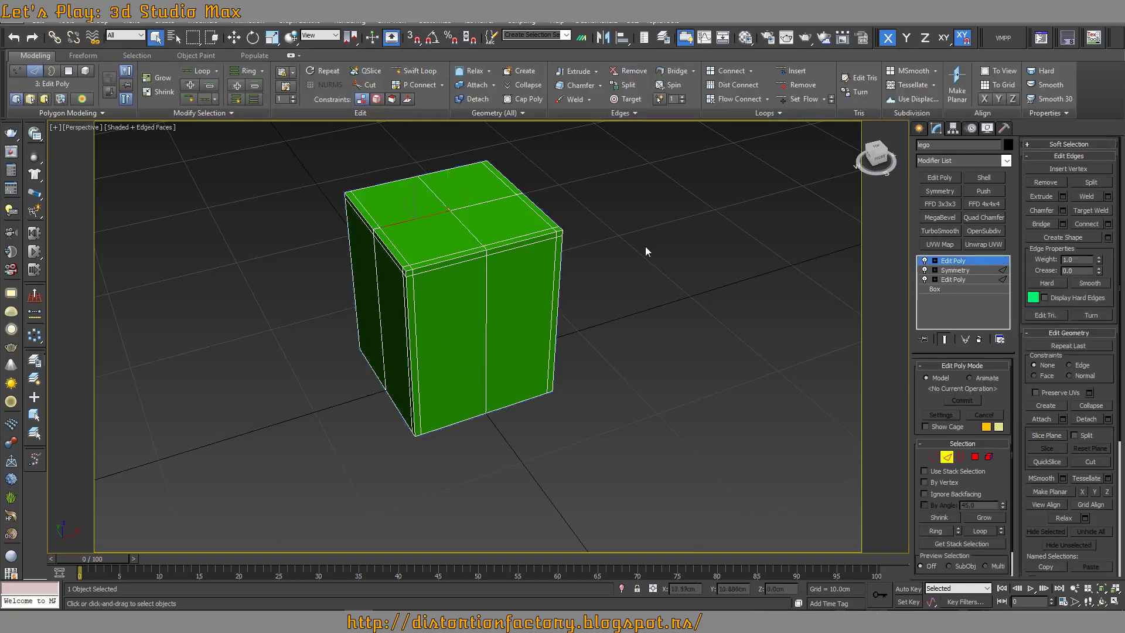
{"action": "left_click", "coordinate": [940, 191]}
{"action": "left_click", "coordinate": [957, 387]}
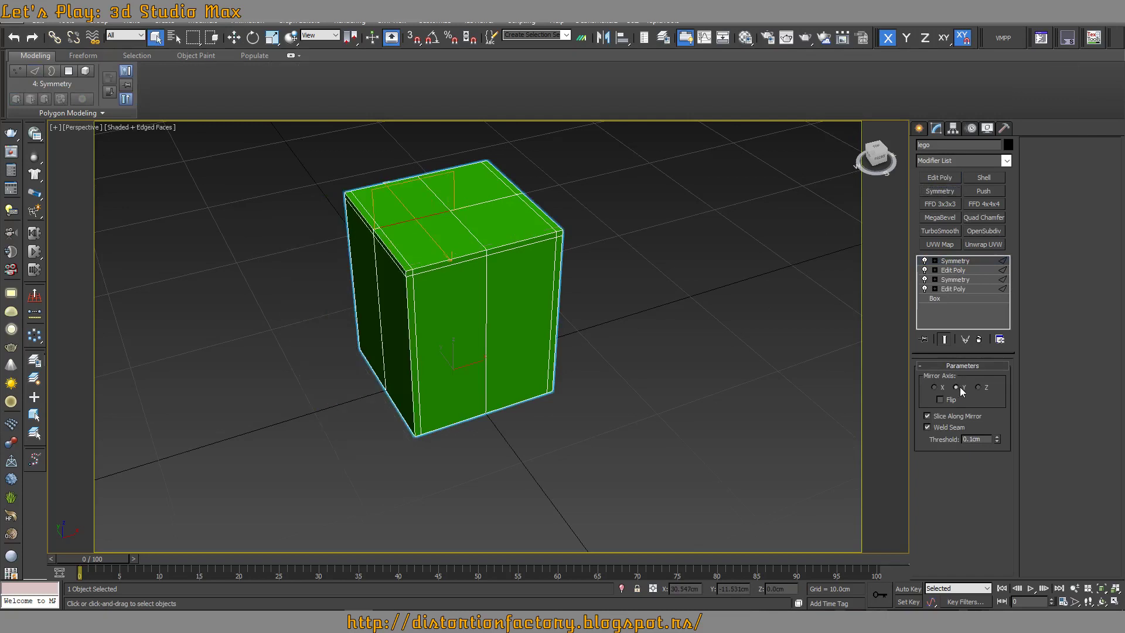
{"action": "mouse_move", "coordinate": [720, 340]}
{"action": "middle_mouse_down", "text": "alt"}
{"action": "mouse_move", "coordinate": [742, 346]}
{"action": "mouse_move", "coordinate": [729, 318]}
{"action": "middle_mouse_up", "text": "alt"}
{"action": "left_click", "coordinate": [940, 399]}
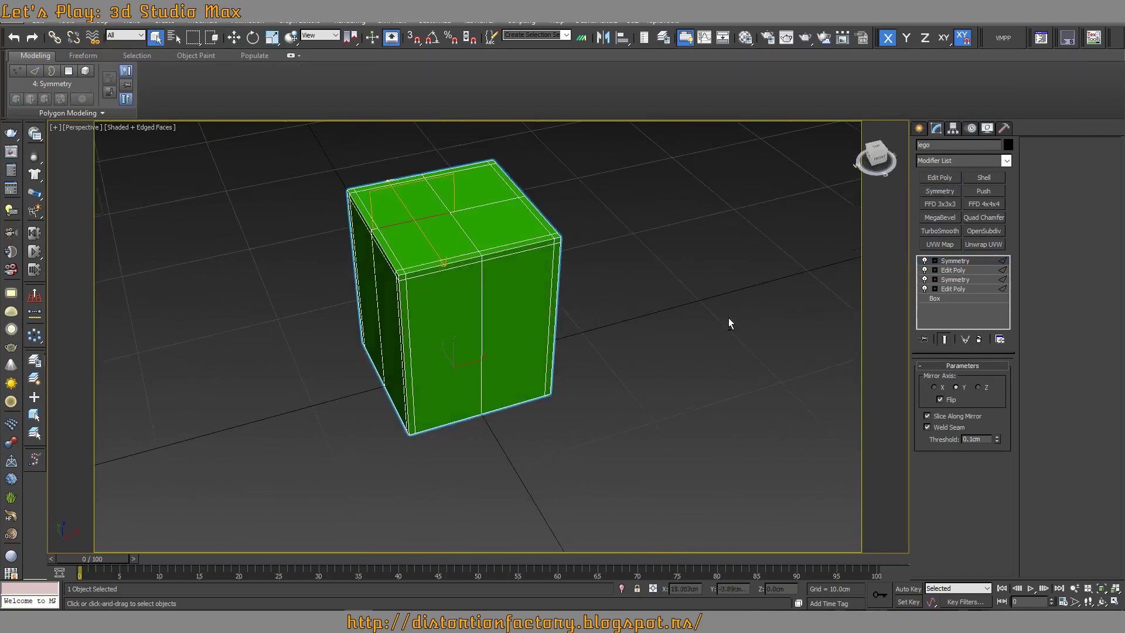
{"action": "left_click", "coordinate": [940, 177]}
{"action": "left_click", "coordinate": [975, 457]}
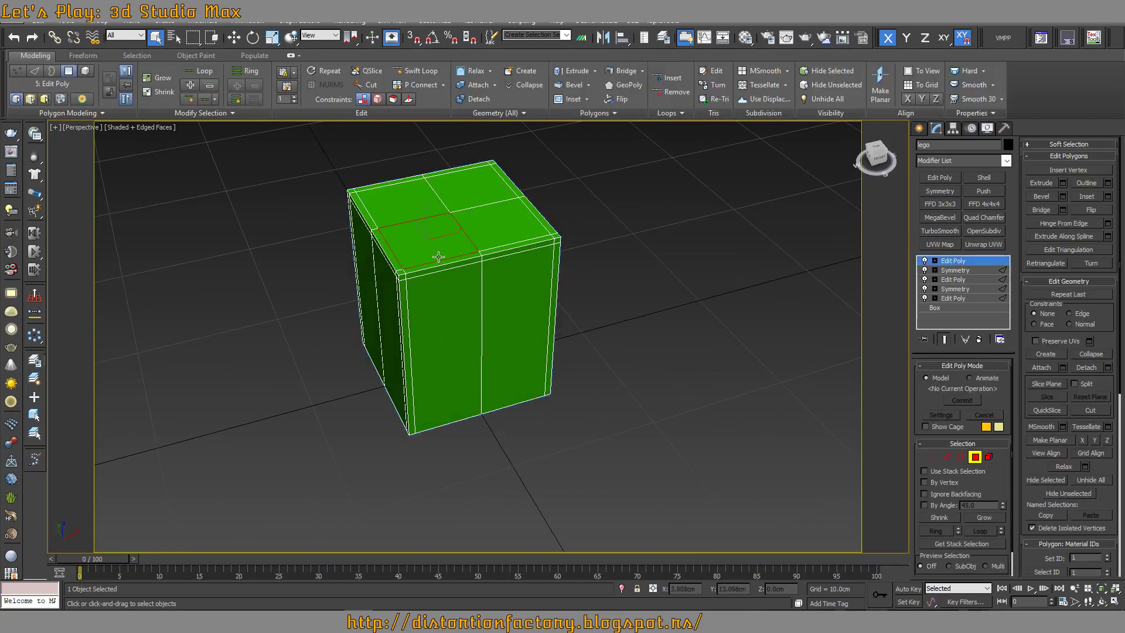
Inset the four top faces, make the inset circular, and scale it into a slightly larger octagon
{"action": "left_click", "coordinate": [424, 235]}
{"action": "left_click", "coordinate": [414, 207], "text": "ctrl"}
{"action": "left_click", "coordinate": [478, 190], "text": "ctrl"}
{"action": "left_click", "coordinate": [491, 222], "text": "ctrl"}
{"action": "middle_click_drag", "start_coordinate": [486, 222], "coordinate": [483, 275], "text": "alt"}
{"action": "left_click", "coordinate": [572, 99]}
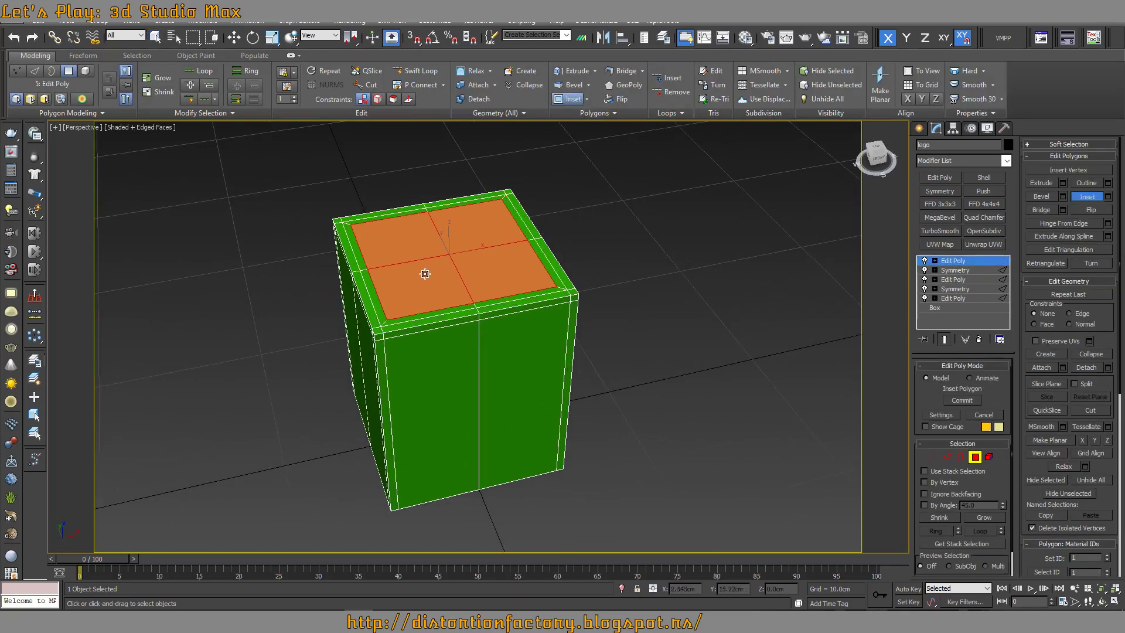
{"action": "left_click_drag", "start_coordinate": [480, 235], "coordinate": [427, 261]}
{"action": "right_click", "coordinate": [617, 237]}
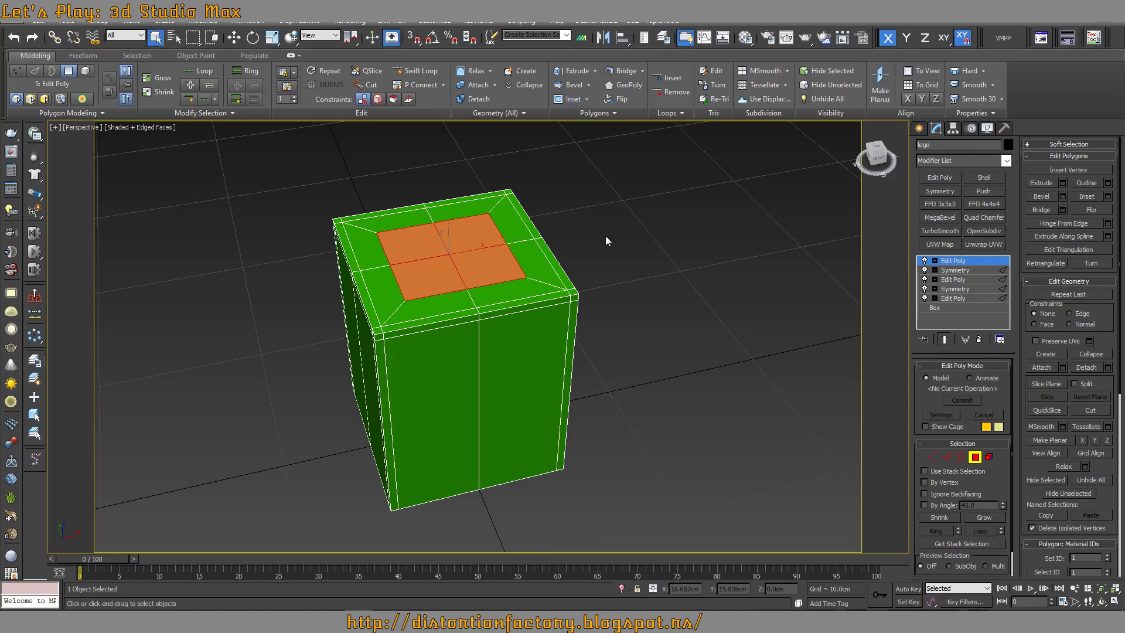
{"action": "key", "text": "alt+c"}
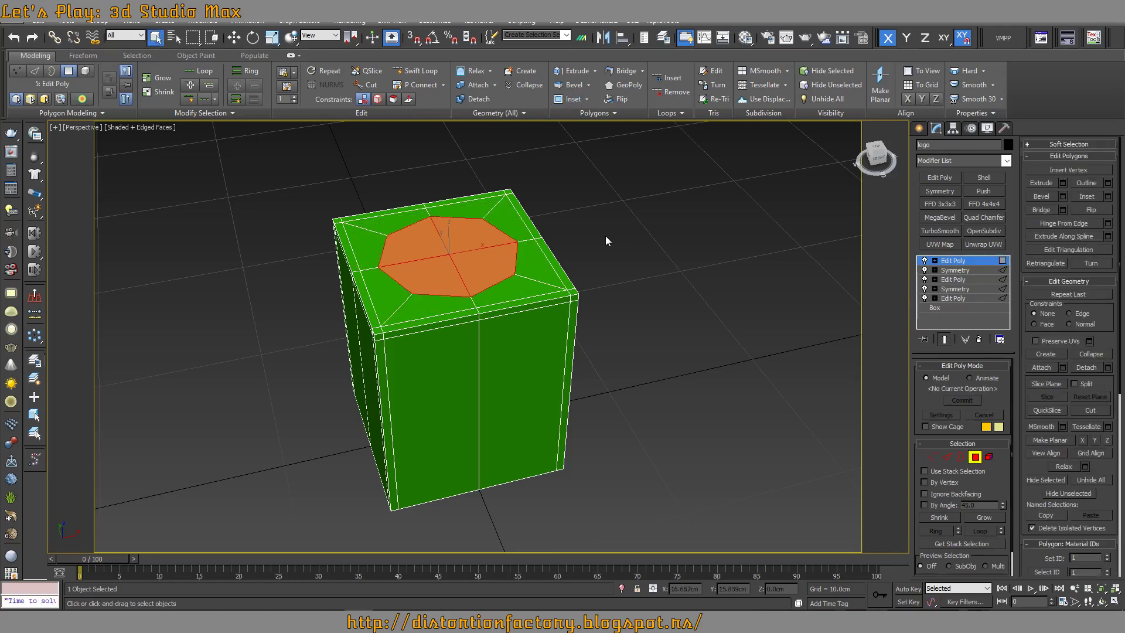
{"action": "mouse_move", "coordinate": [602, 234]}
{"action": "middle_mouse_down", "text": "alt"}
{"action": "mouse_move", "coordinate": [635, 219]}
{"action": "mouse_move", "coordinate": [603, 247]}
{"action": "middle_mouse_up", "text": "alt"}
{"action": "key", "text": "r"}
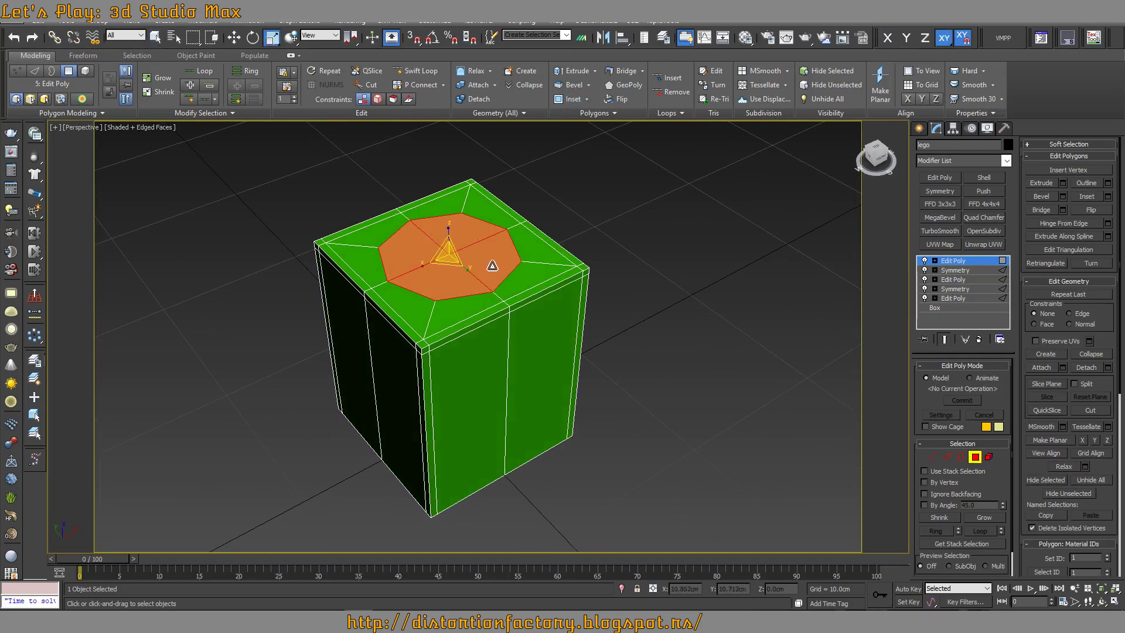
{"action": "left_click_drag", "start_coordinate": [492, 258], "coordinate": [493, 260]}
Inset the octagon again by 0.25cm
{"action": "right_click", "coordinate": [590, 239]}
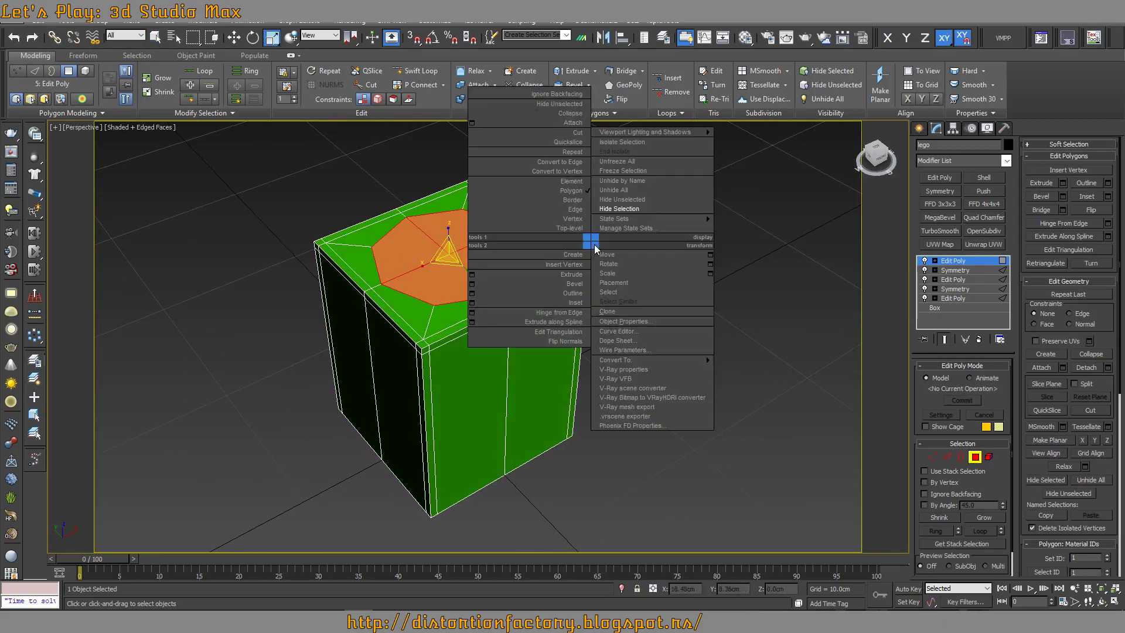
{"action": "left_click", "coordinate": [571, 99], "text": "shift"}
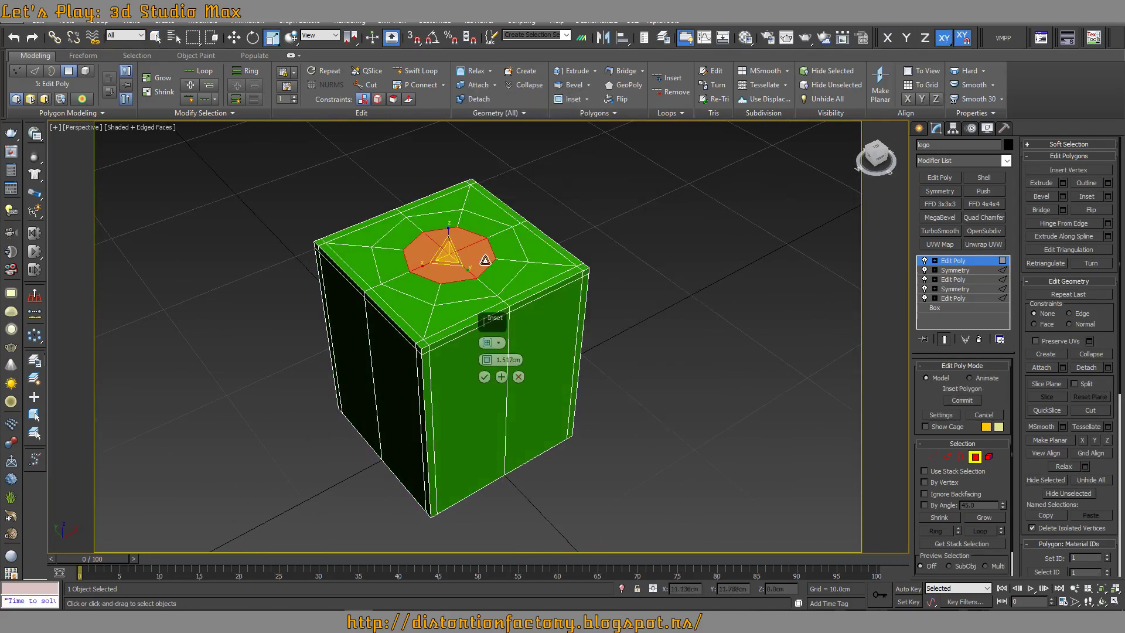
{"action": "left_click_drag", "start_coordinate": [487, 363], "coordinate": [487, 375]}
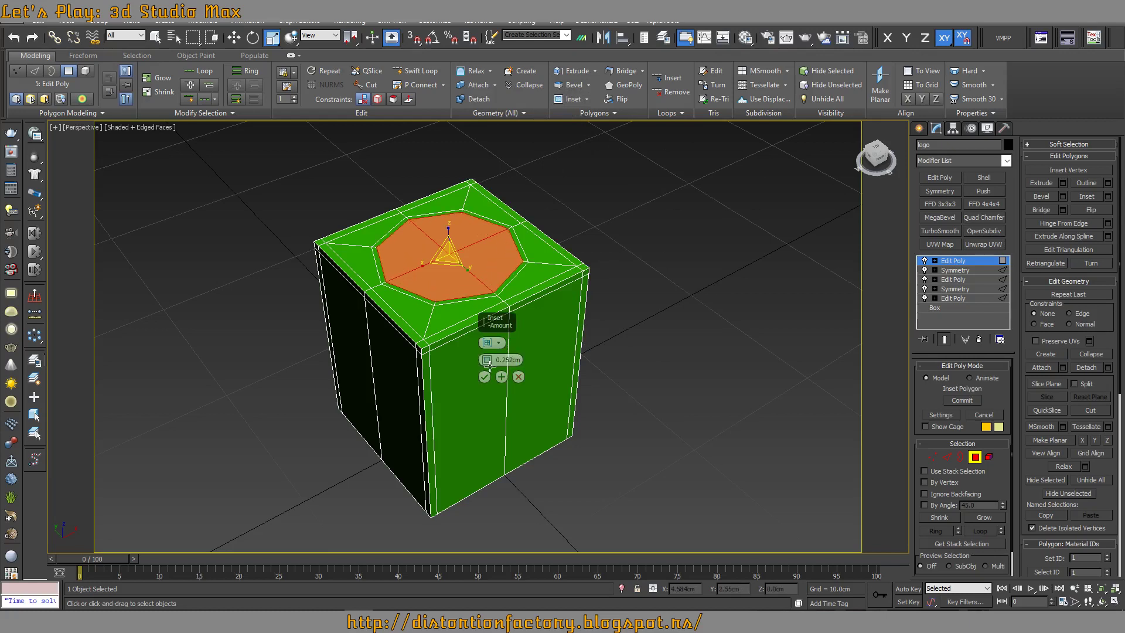
{"action": "type", "text": "0.25cm"}
{"action": "left_click", "coordinate": [485, 379]}
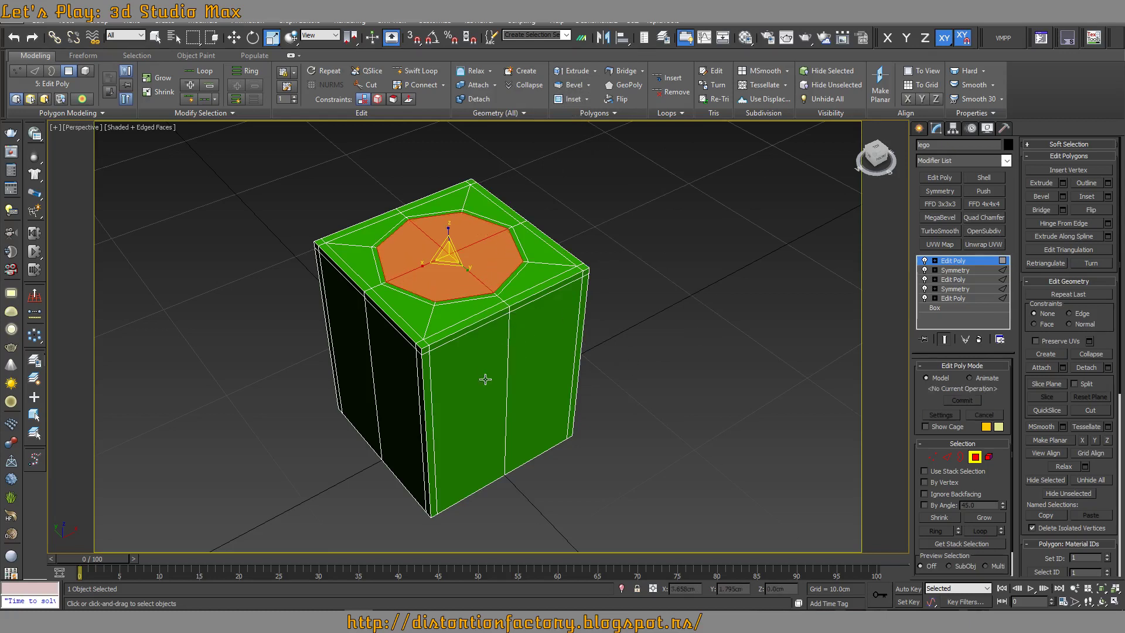
{"action": "middle_click_drag", "start_coordinate": [485, 379], "coordinate": [697, 346], "text": "alt"}
On a new Edit Poly layer, extrude the octagon upward into a stud
{"action": "key", "text": "q"}
{"action": "left_click", "coordinate": [944, 178]}
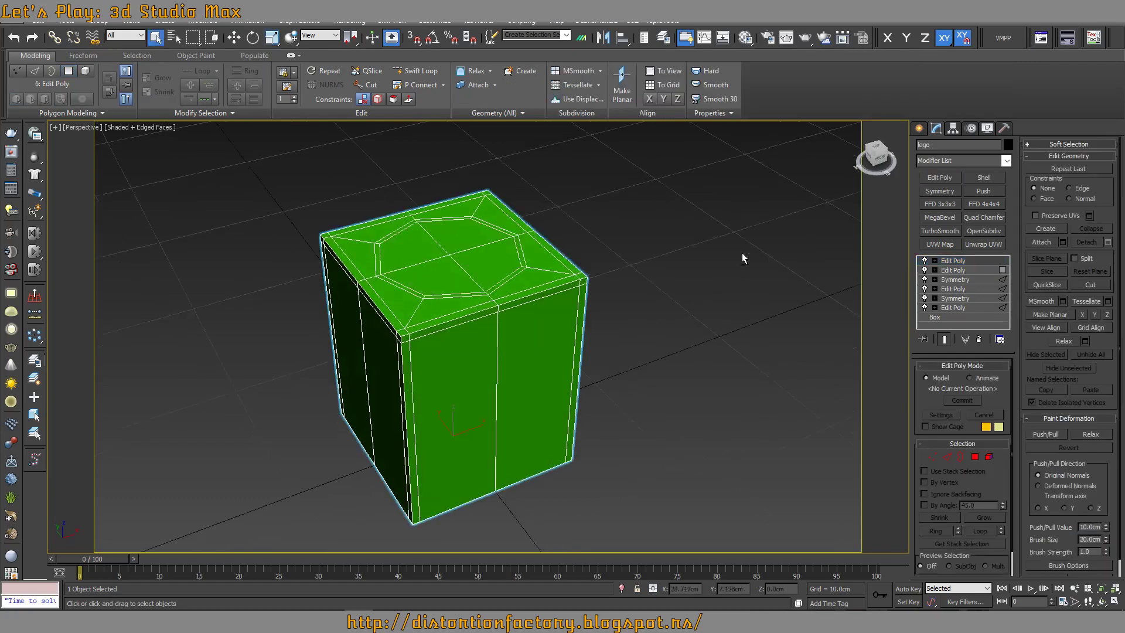
{"action": "middle_click_drag", "start_coordinate": [742, 252], "coordinate": [552, 156], "text": "alt"}
{"action": "left_click", "coordinate": [975, 457]}
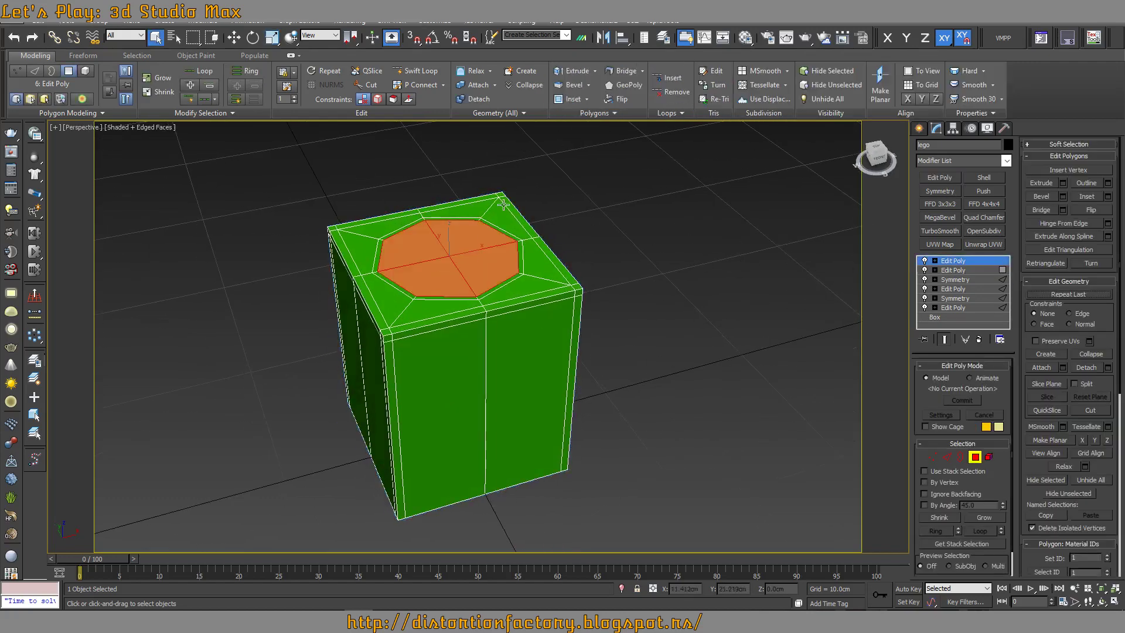
{"action": "left_click", "coordinate": [573, 71]}
{"action": "middle_click_drag", "start_coordinate": [536, 273], "coordinate": [494, 266], "text": "alt"}
{"action": "left_click_drag", "start_coordinate": [494, 267], "coordinate": [487, 256]}
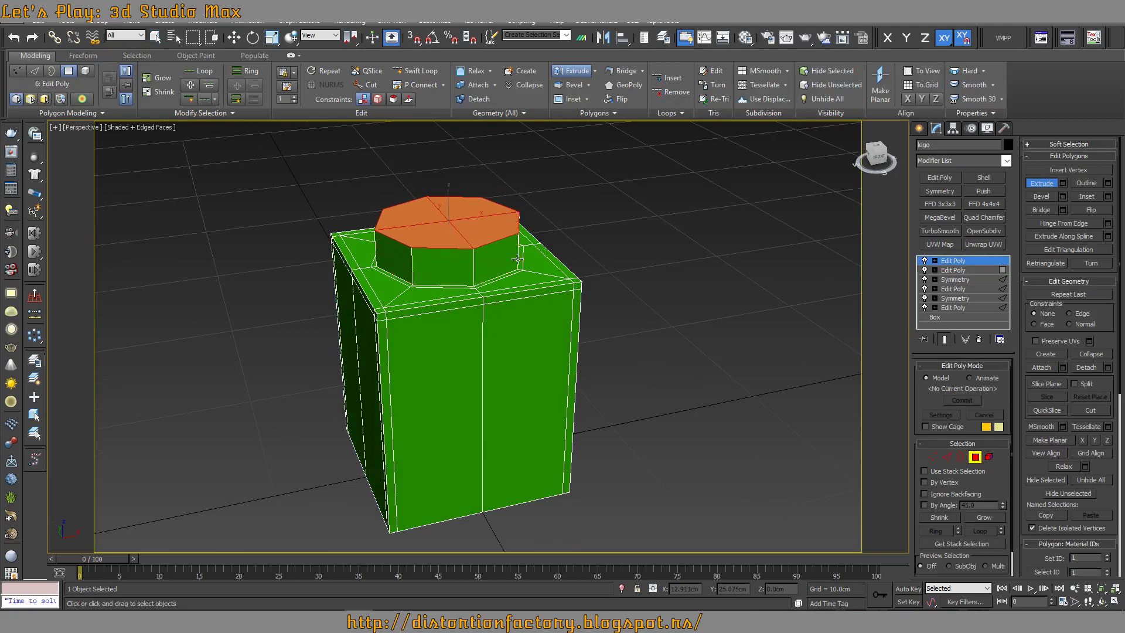
{"action": "left_click", "coordinate": [573, 71]}
{"action": "mouse_move", "coordinate": [572, 132]}
{"action": "middle_mouse_down", "text": "alt"}
{"action": "mouse_move", "coordinate": [558, 172]}
{"action": "mouse_move", "coordinate": [564, 202]}
{"action": "mouse_move", "coordinate": [596, 203]}
{"action": "middle_mouse_up", "text": "alt"}
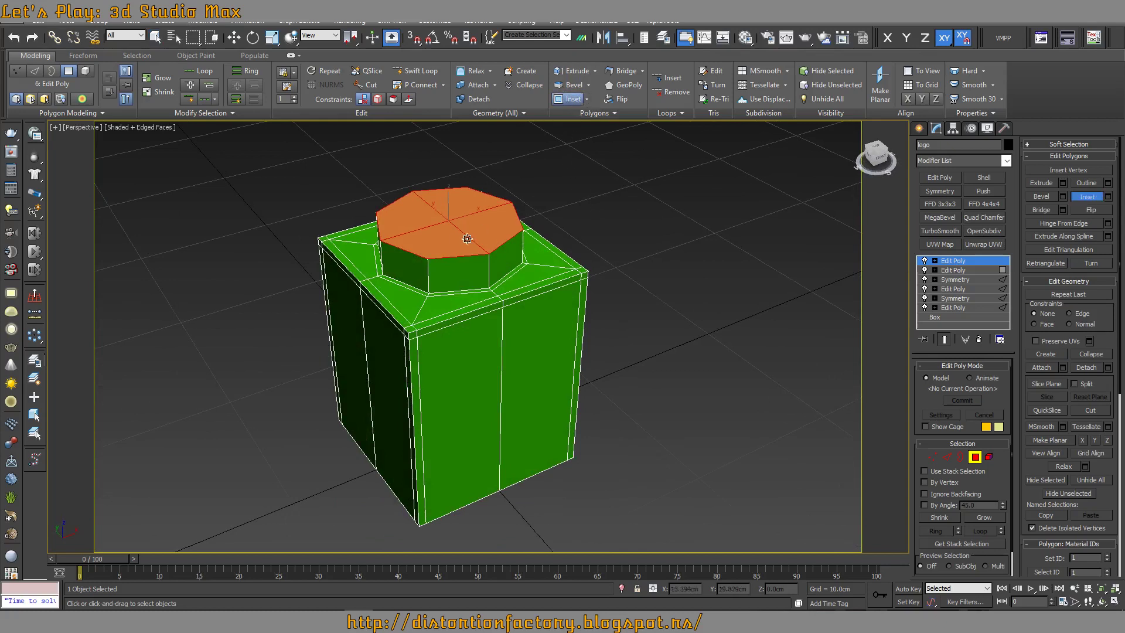
Inset the stud's top face by 0.25cm
{"action": "left_click", "coordinate": [568, 100], "text": "shift"}
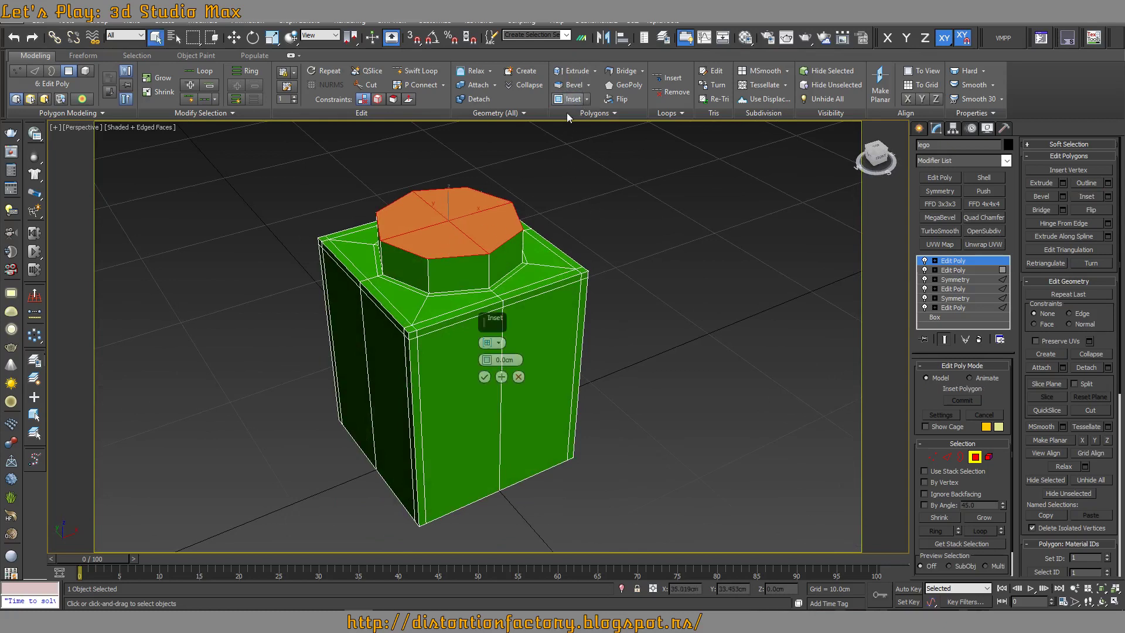
{"action": "double_click", "coordinate": [508, 357]}
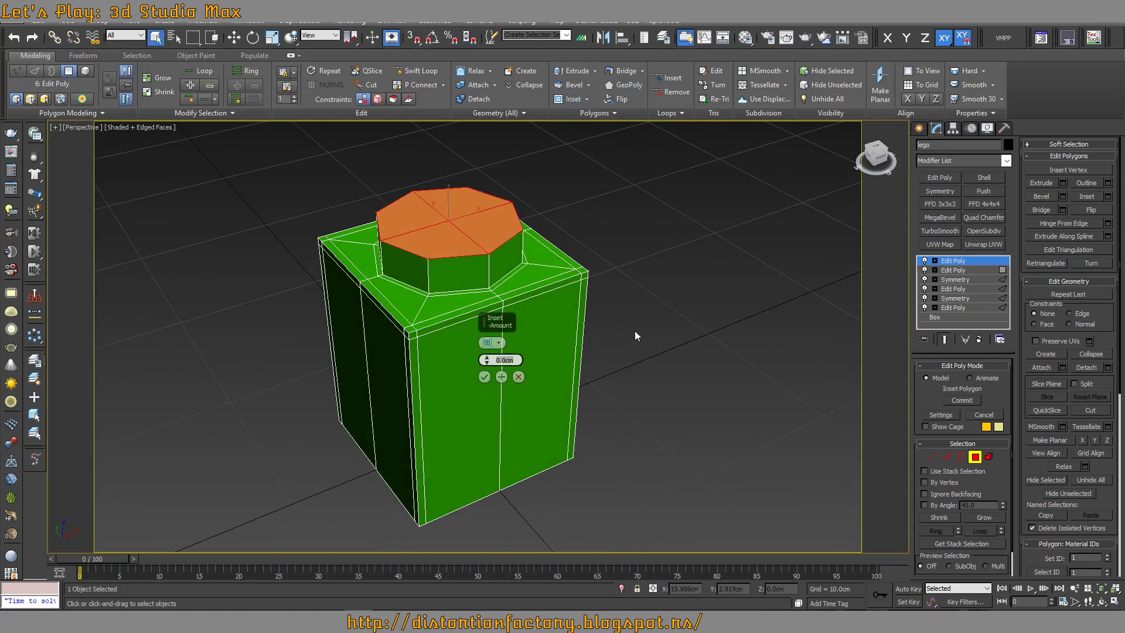
{"action": "type", "text": "0.25"}
{"action": "key", "text": "Return"}
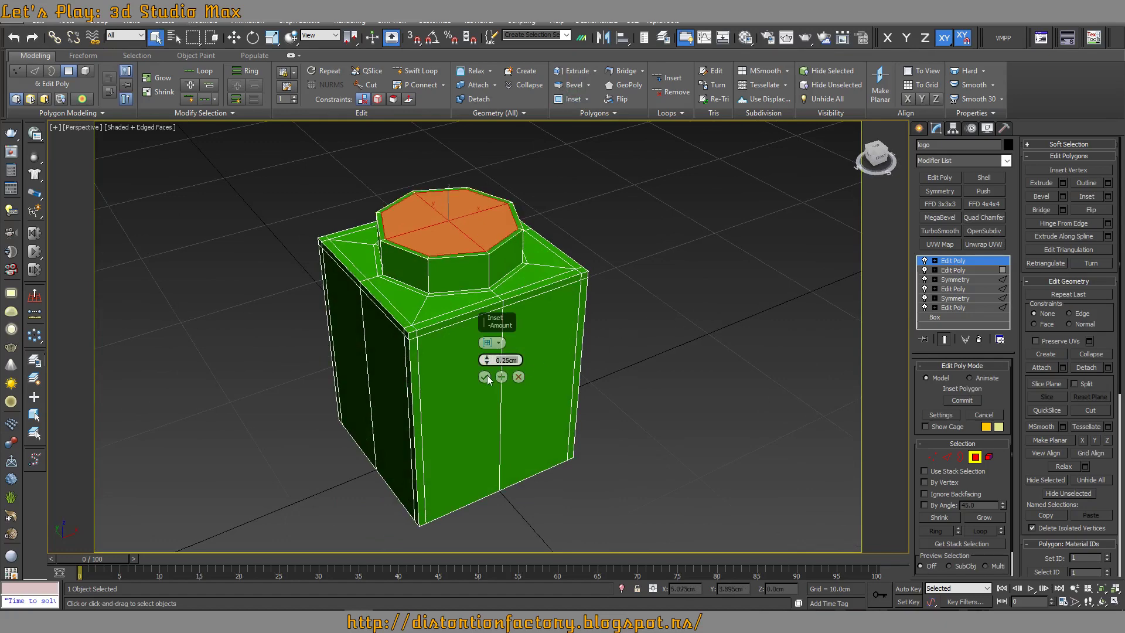
{"action": "left_click", "coordinate": [486, 376]}
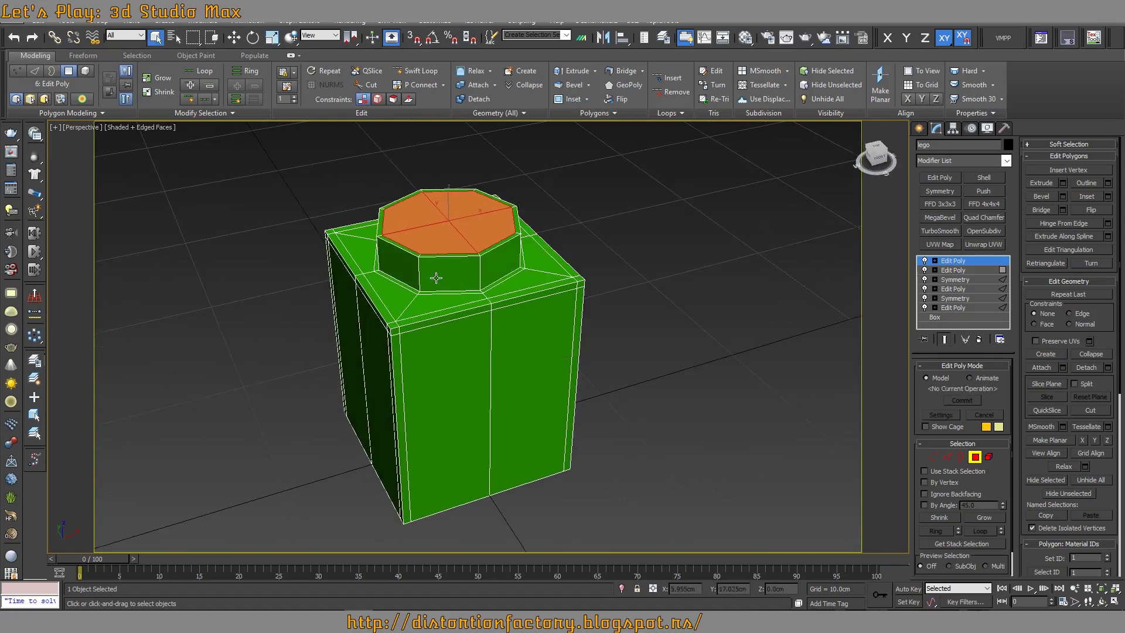
Connect the stud's vertical edge ring with 2 loops pinched to 66
{"action": "key", "text": "2"}
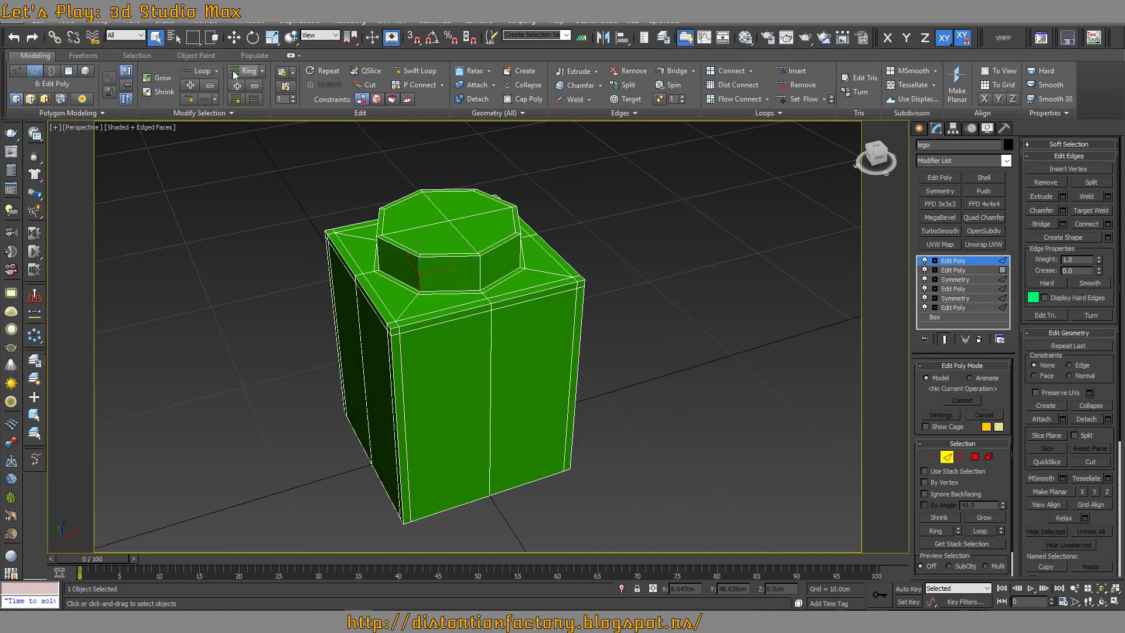
{"action": "left_click", "coordinate": [249, 71]}
{"action": "left_click", "coordinate": [729, 69]}
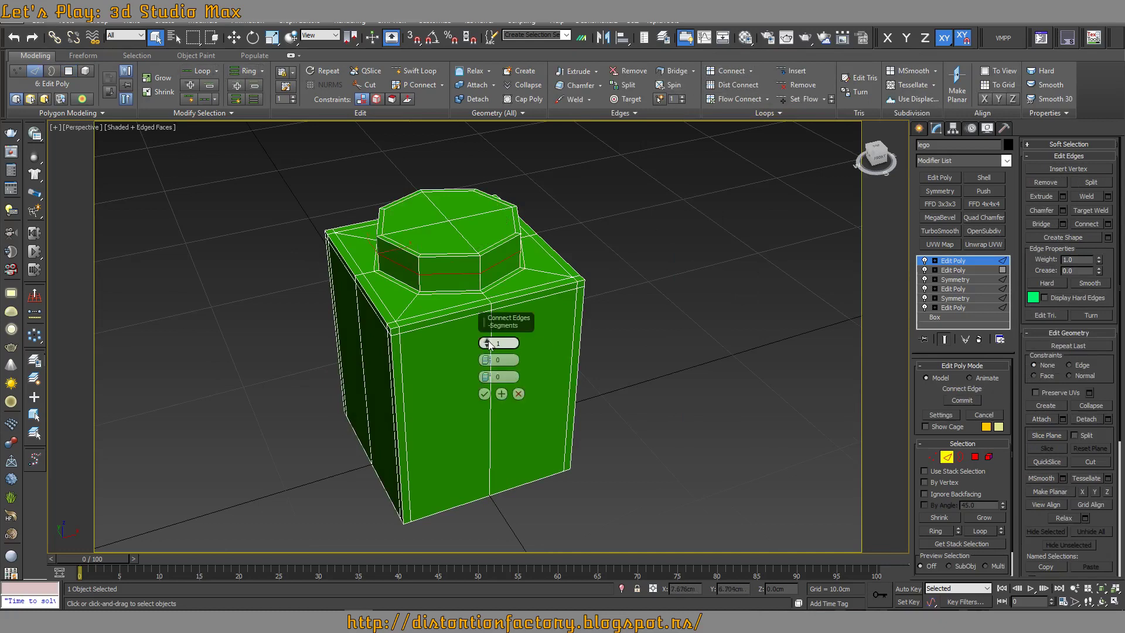
{"action": "left_click_drag", "start_coordinate": [485, 359], "coordinate": [515, 228]}
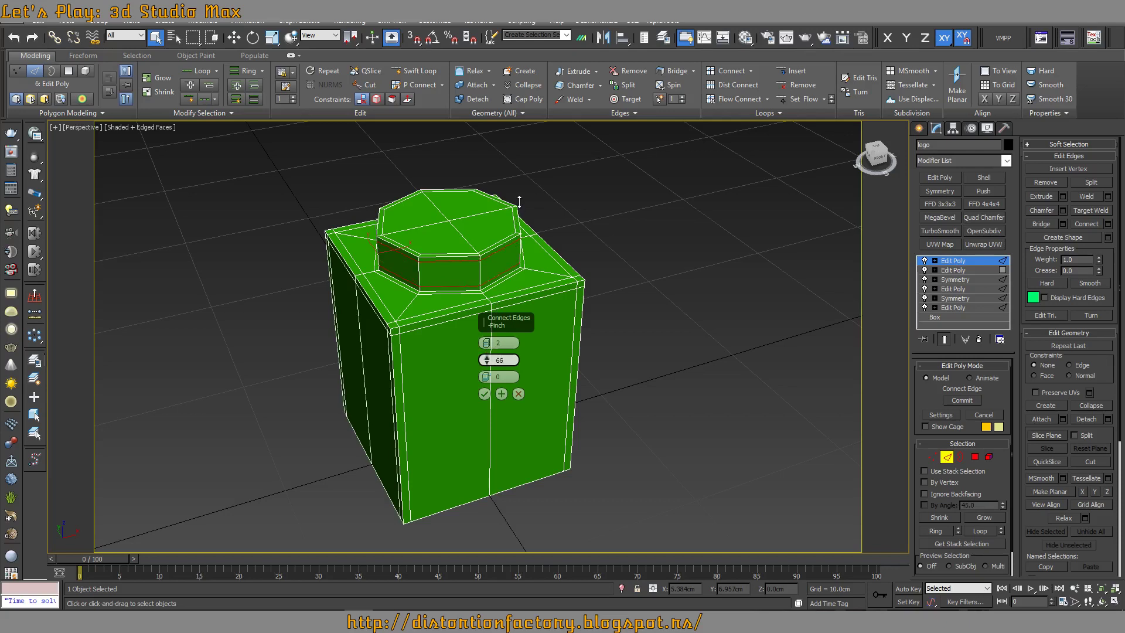
{"action": "left_click_drag", "start_coordinate": [519, 201], "coordinate": [515, 201]}
{"action": "left_click", "coordinate": [484, 394]}
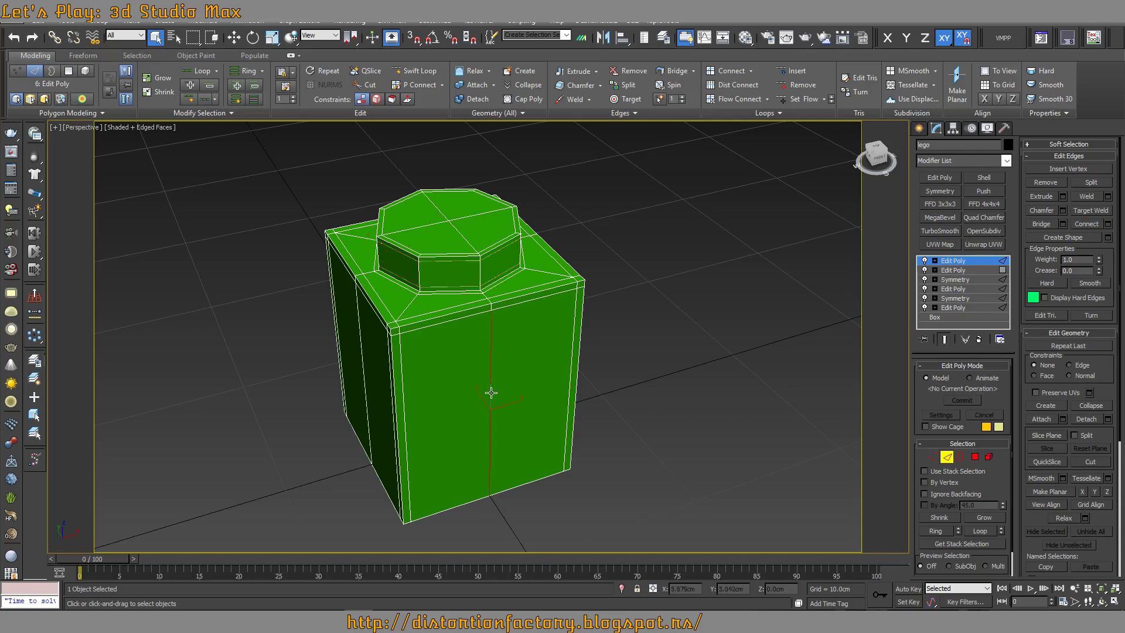
Connect the body's vertical edge ring with a single centred loop
{"action": "left_click", "coordinate": [244, 68]}
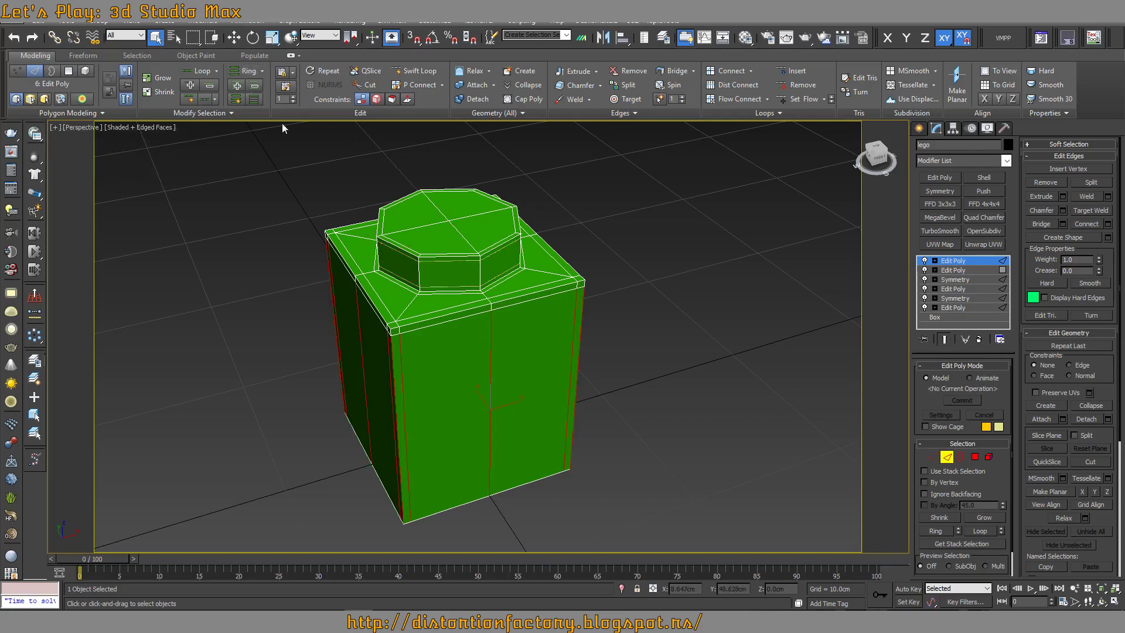
{"action": "left_click", "coordinate": [734, 75], "text": "shift"}
{"action": "right_click", "coordinate": [488, 377]}
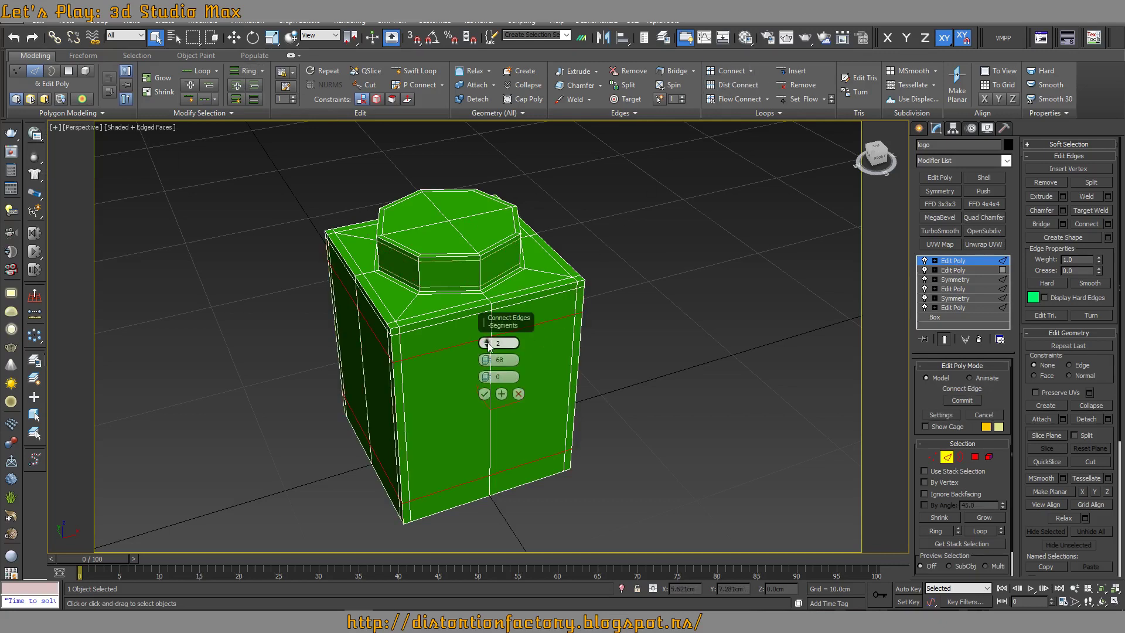
{"action": "right_click", "coordinate": [487, 343]}
{"action": "left_click", "coordinate": [485, 394]}
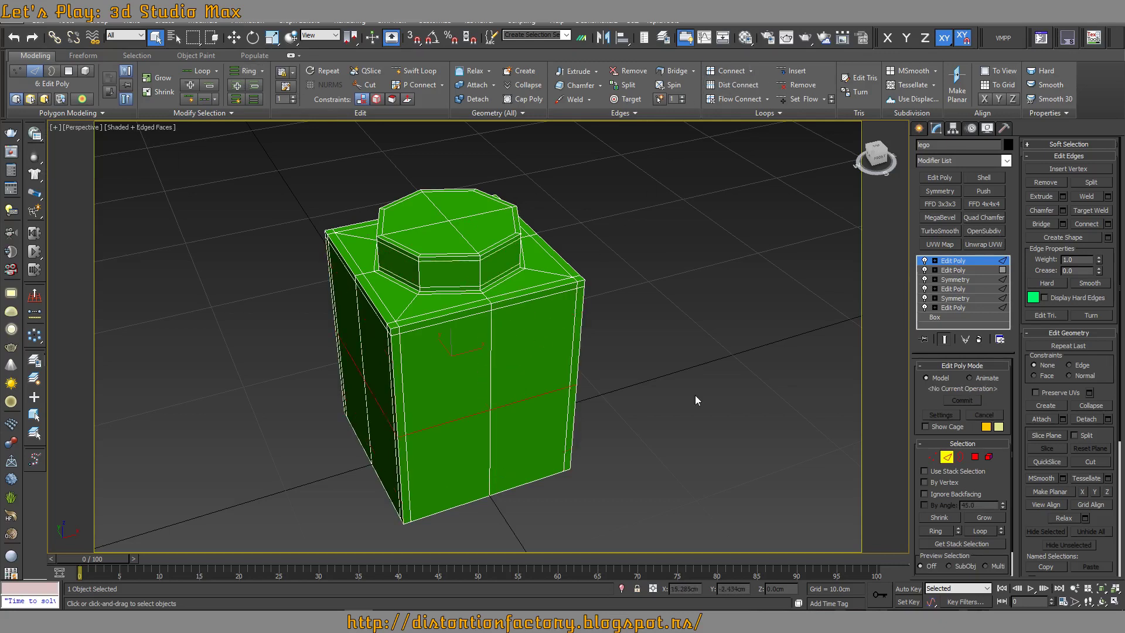
{"action": "left_click", "coordinate": [695, 395]}
Add a TurboSmooth modifier to the brick, then delete it
{"action": "left_click", "coordinate": [947, 456]}
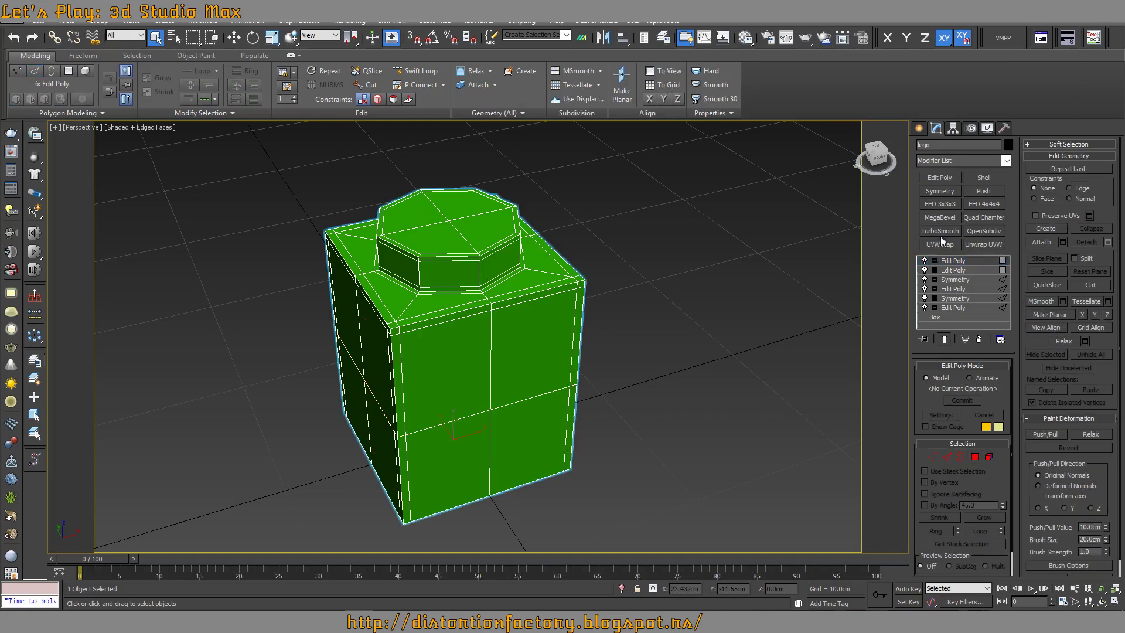
{"action": "left_click", "coordinate": [940, 231]}
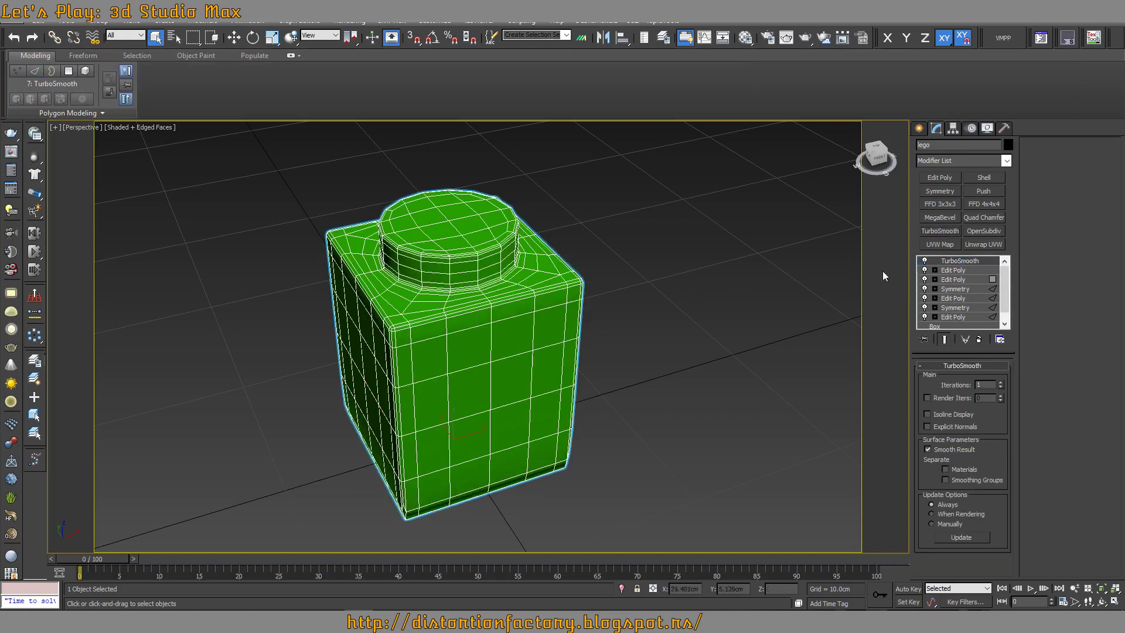
{"action": "right_click", "coordinate": [953, 260]}
{"action": "left_click", "coordinate": [973, 275]}
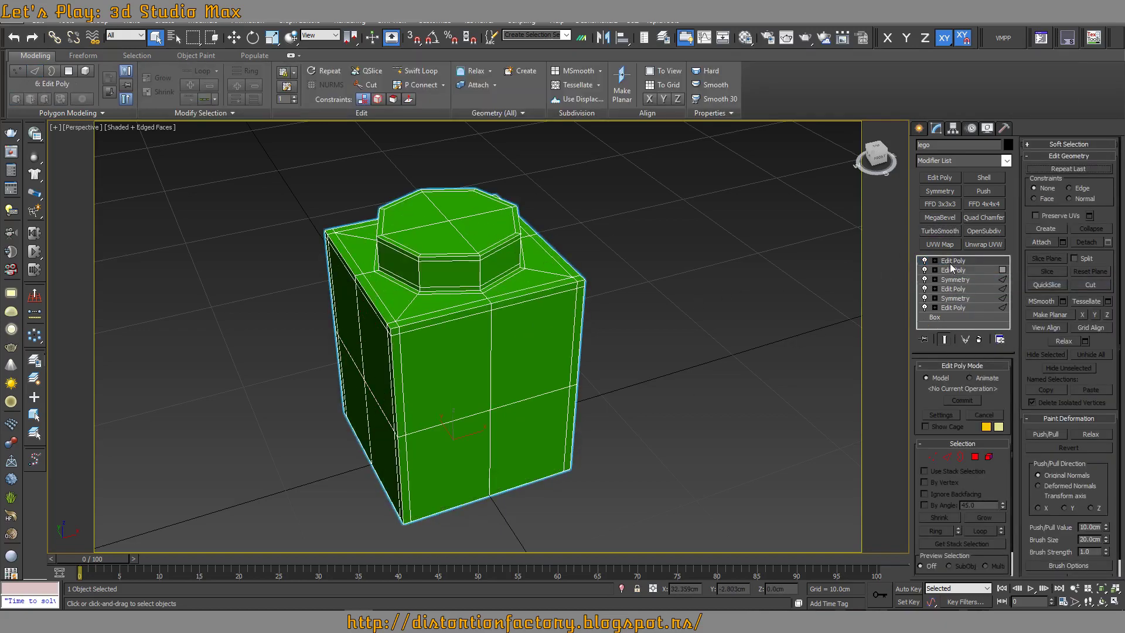
Add an Edit Poly layer in Polygon mode and frame the brick across the four views
{"action": "left_click", "coordinate": [939, 177]}
{"action": "left_click", "coordinate": [975, 457]}
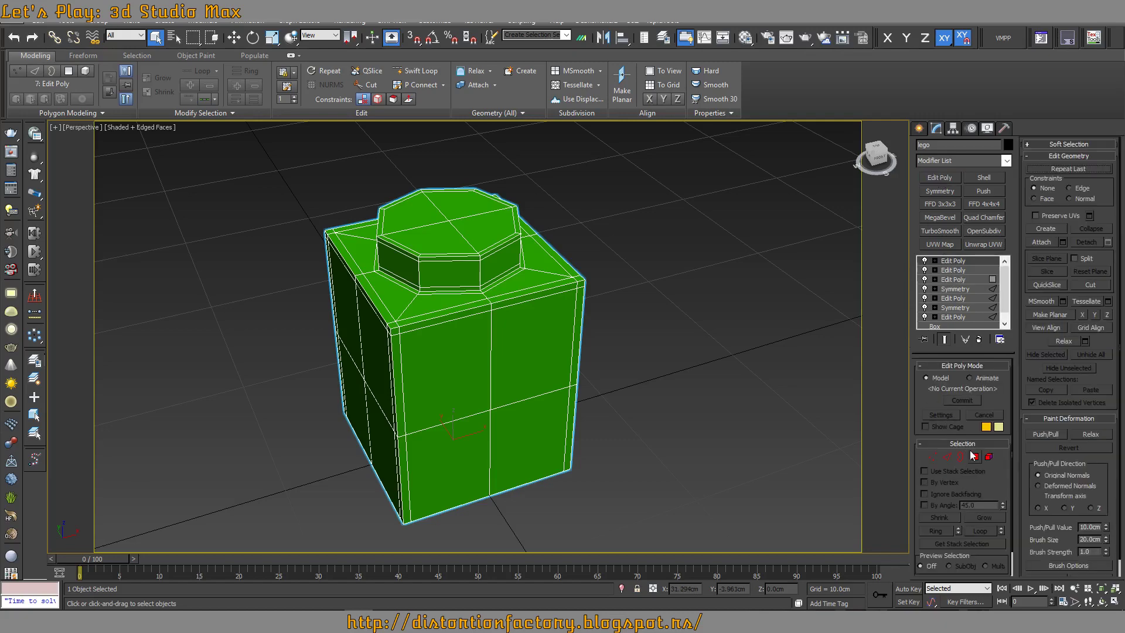
{"action": "mouse_move", "coordinate": [910, 448]}
{"action": "middle_mouse_down", "text": "alt"}
{"action": "mouse_move", "coordinate": [786, 349]}
{"action": "mouse_move", "coordinate": [794, 396]}
{"action": "middle_mouse_up", "text": "alt"}
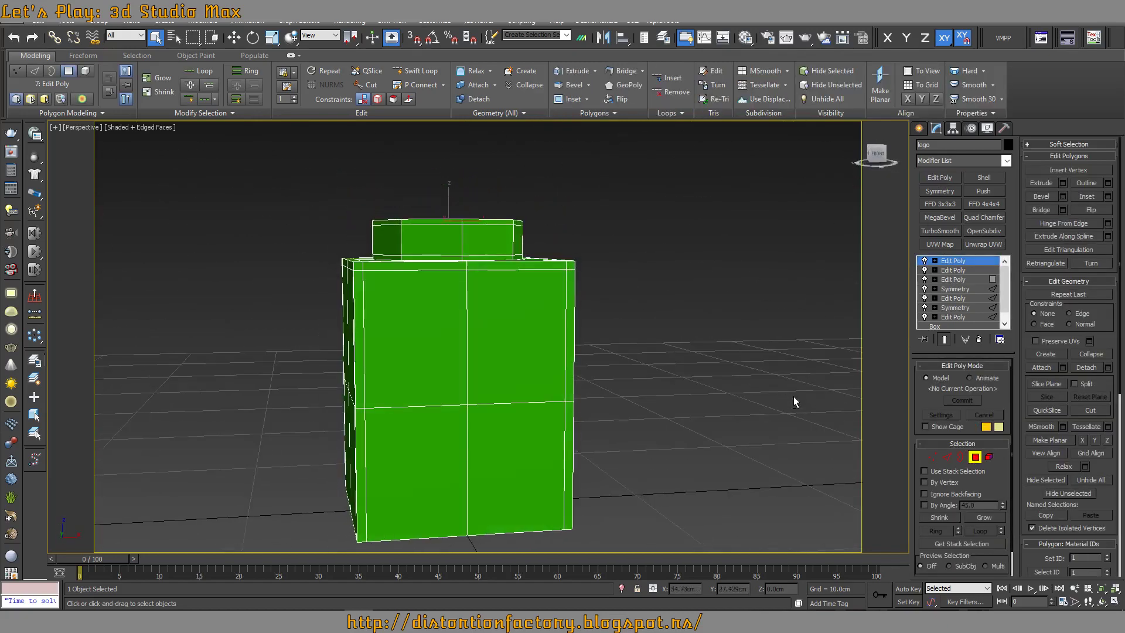
{"action": "key", "text": "alt+w"}
{"action": "key", "text": "z"}
{"action": "middle_click", "coordinate": [746, 168]}
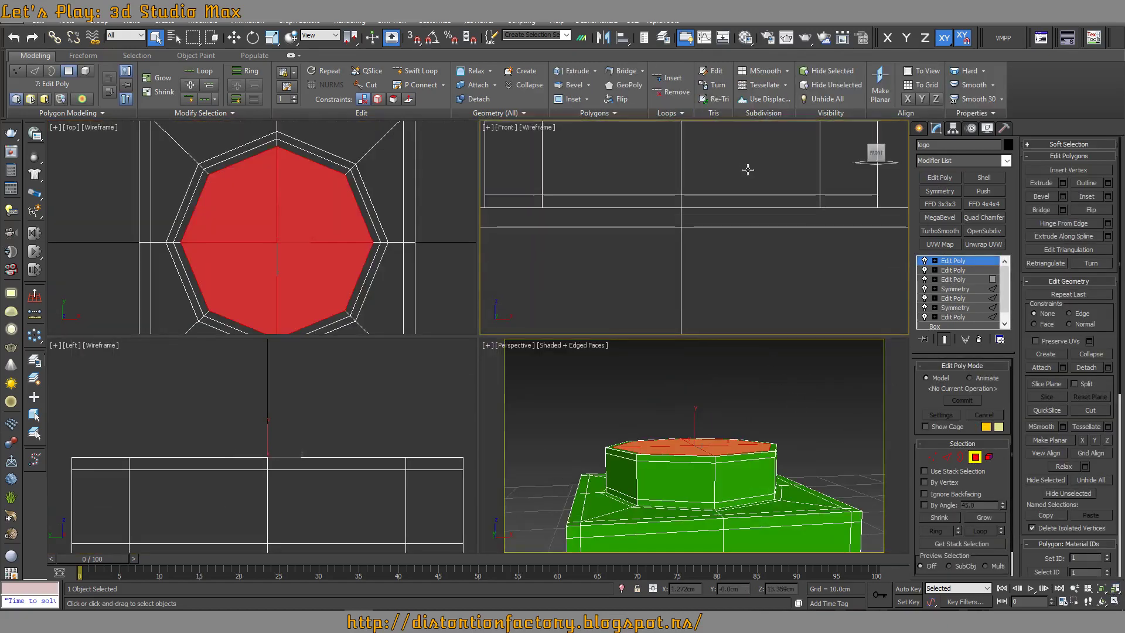
{"action": "middle_click_drag", "start_coordinate": [746, 168], "coordinate": [752, 198]}
{"action": "scroll", "coordinate": [785, 208], "scroll_direction": "down", "scroll_amount": 3}
{"action": "scroll", "coordinate": [809, 270], "scroll_direction": "down", "scroll_amount": 2}
Inspect the brick's bottom face, then exit Polygon mode and apply TurboSmooth
{"action": "left_click", "coordinate": [715, 258]}
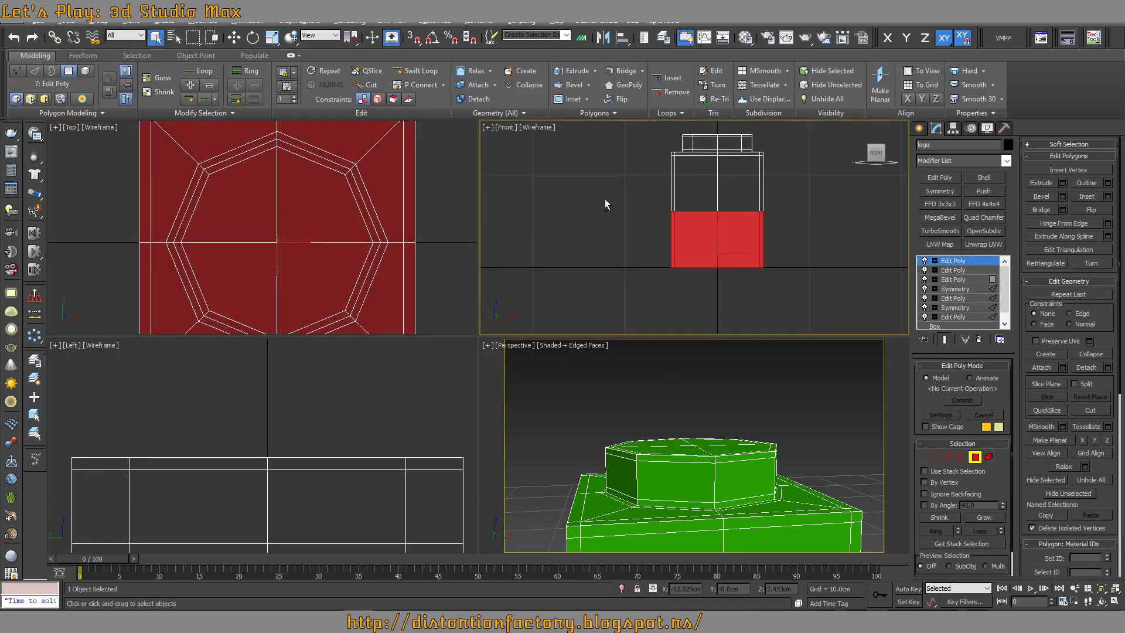
{"action": "key", "text": "alt+w"}
{"action": "scroll", "coordinate": [610, 264], "scroll_direction": "down", "scroll_amount": 3}
{"action": "scroll", "coordinate": [587, 293], "scroll_direction": "down", "scroll_amount": 2}
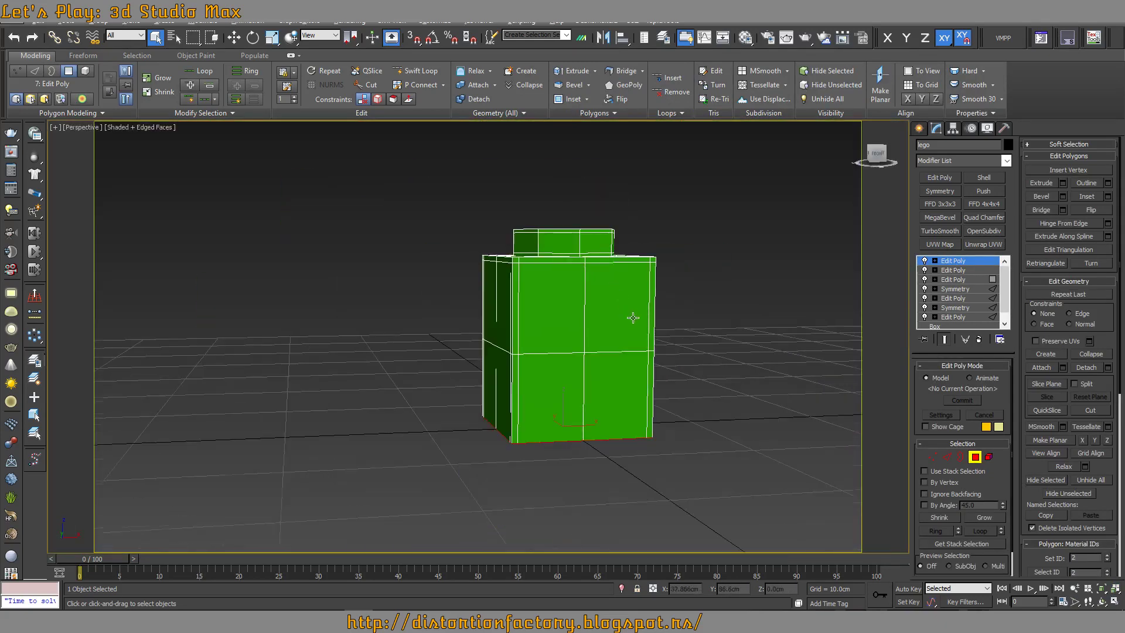
{"action": "mouse_move", "coordinate": [565, 321]}
{"action": "middle_mouse_down", "text": "alt"}
{"action": "mouse_move", "coordinate": [638, 266]}
{"action": "mouse_move", "coordinate": [647, 369]}
{"action": "middle_mouse_up", "text": "alt"}
{"action": "left_click", "coordinate": [637, 266]}
{"action": "left_click", "coordinate": [975, 456]}
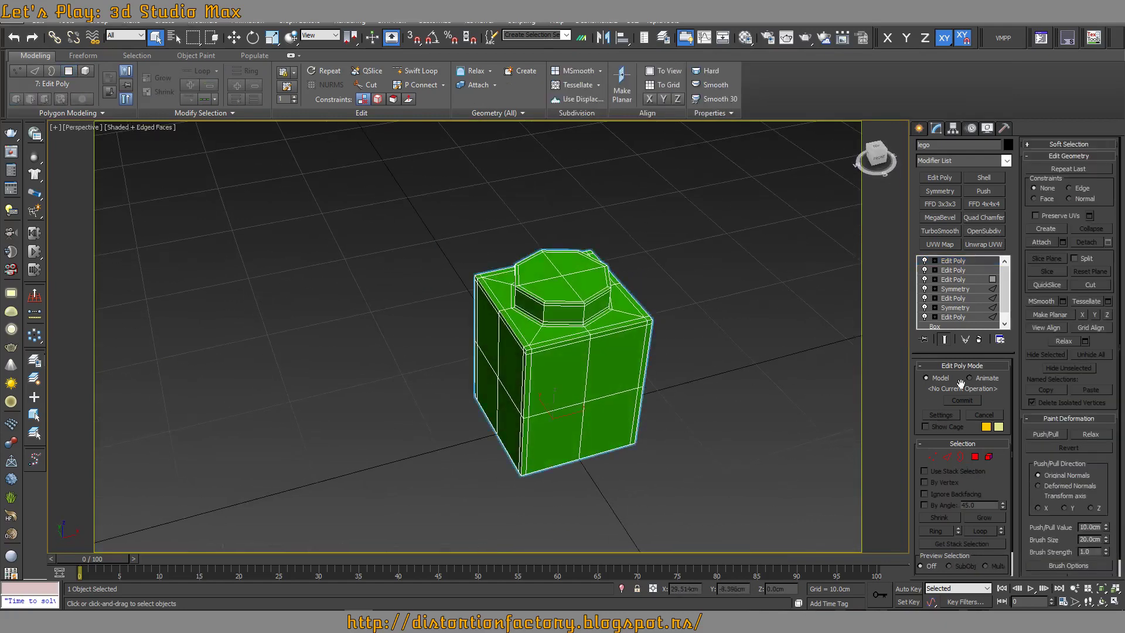
{"action": "left_click", "coordinate": [937, 230]}
Set TurboSmooth to 2 iterations and view through the PhysCamera001 camera
{"action": "left_click", "coordinate": [1001, 382]}
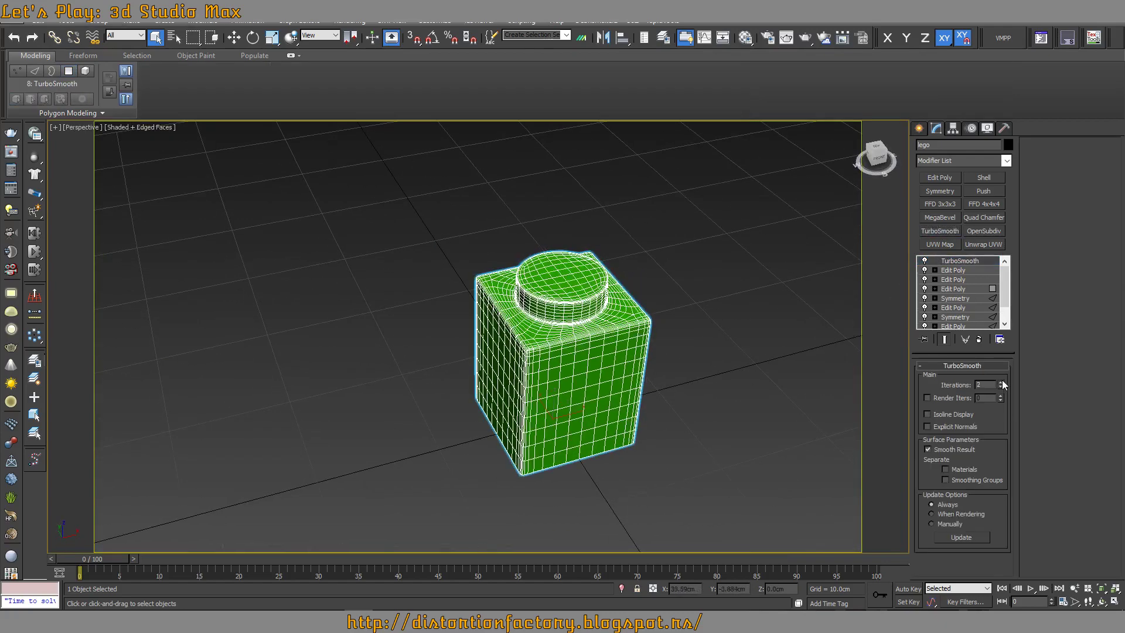
{"action": "left_click", "coordinate": [712, 398]}
{"action": "key", "text": "c"}
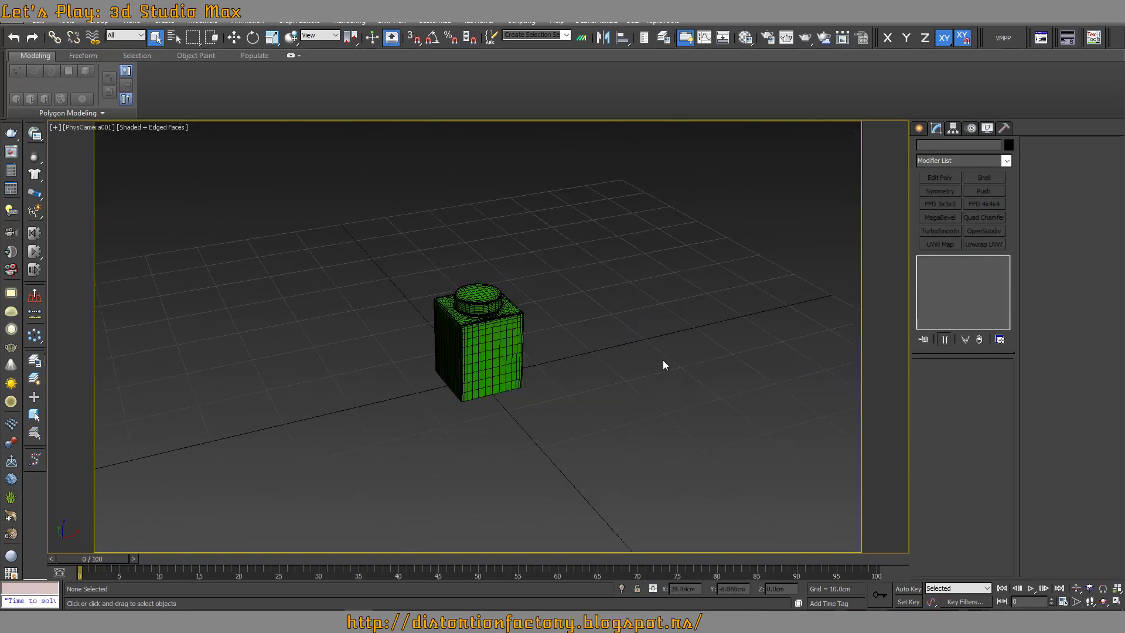
Render the brick in V-Ray, inspect the frame buffer, then close it
{"action": "key", "text": "shift+q"}
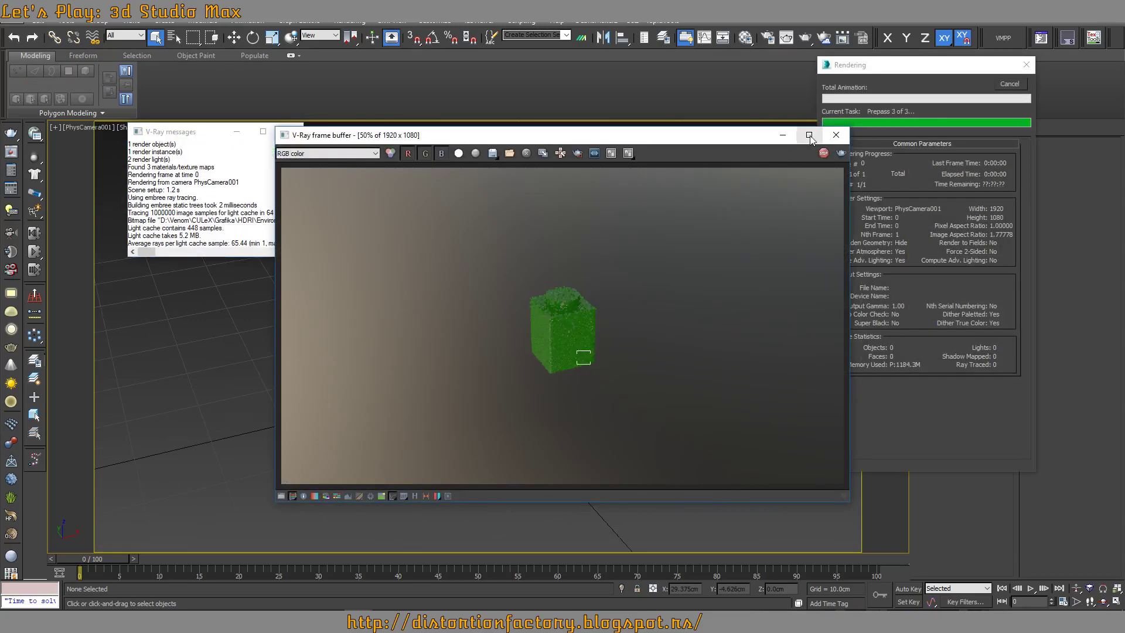
{"action": "scroll", "coordinate": [611, 295], "scroll_direction": "up", "scroll_amount": 1}
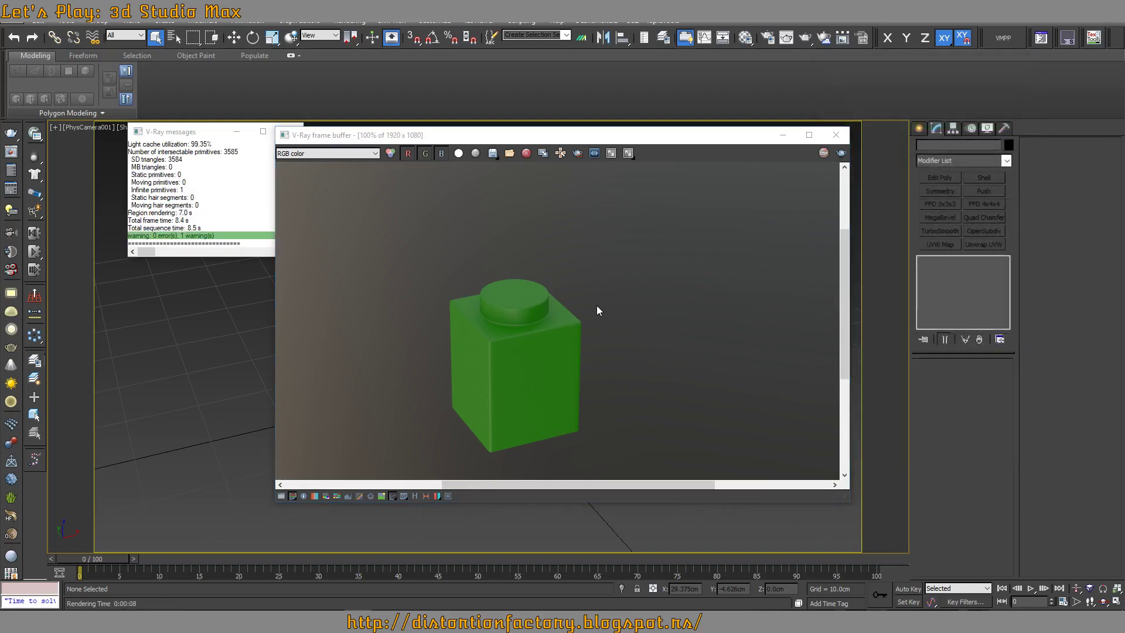
{"action": "middle_click_drag", "start_coordinate": [597, 310], "coordinate": [621, 300]}
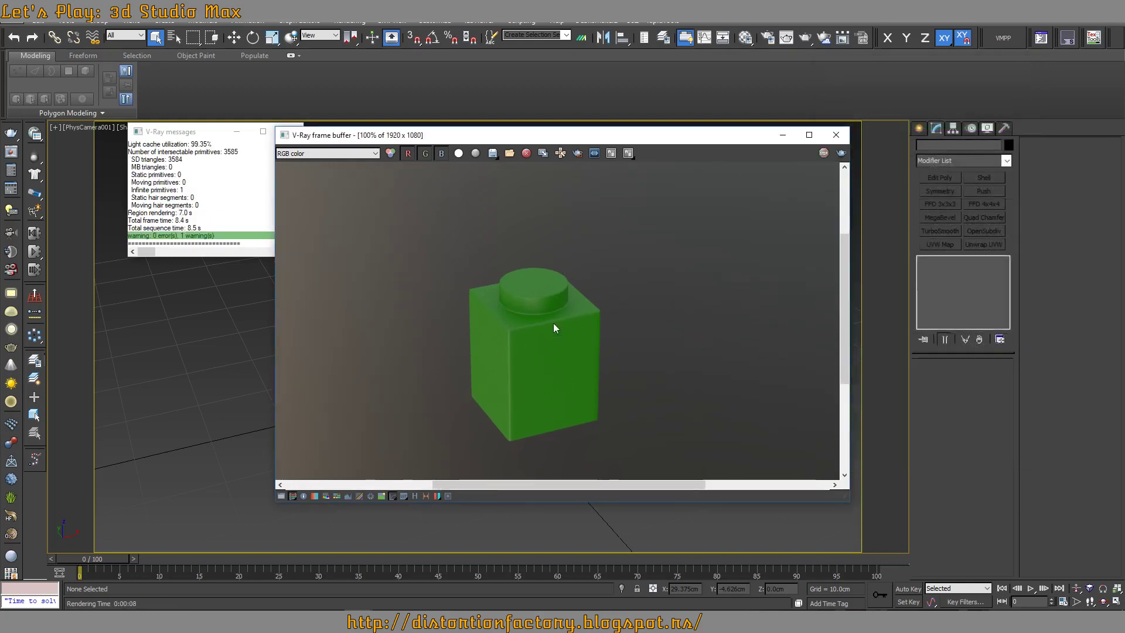
{"action": "left_click", "coordinate": [836, 135]}
Select the brick with edged faces shown in the perspective view
{"action": "left_click", "coordinate": [235, 140]}
{"action": "left_click", "coordinate": [504, 346]}
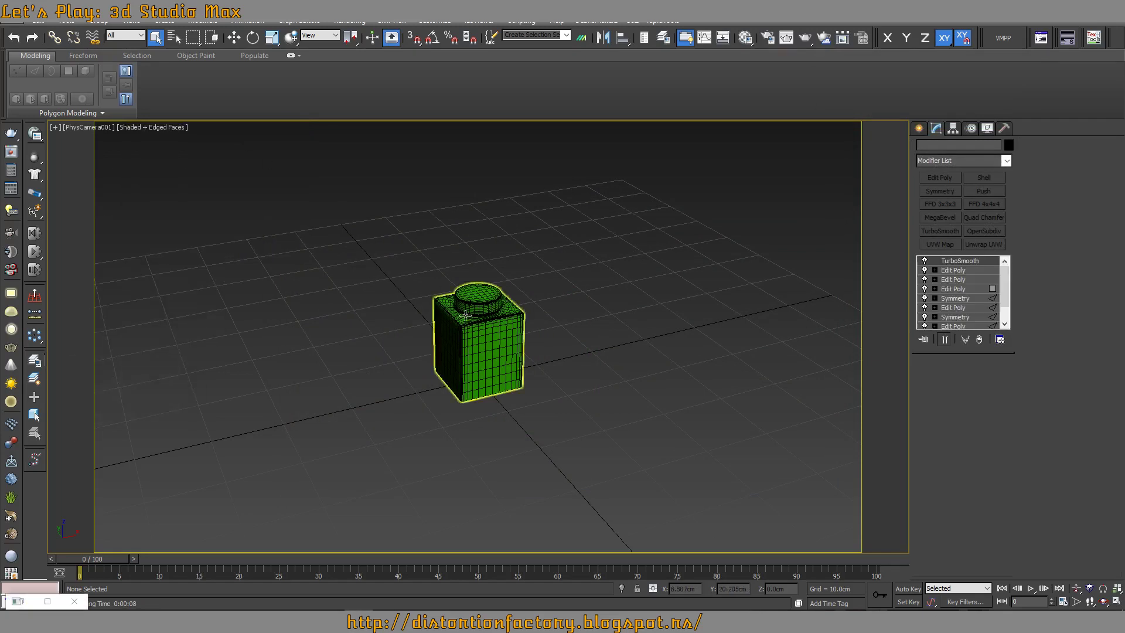
{"action": "key", "text": "F4"}
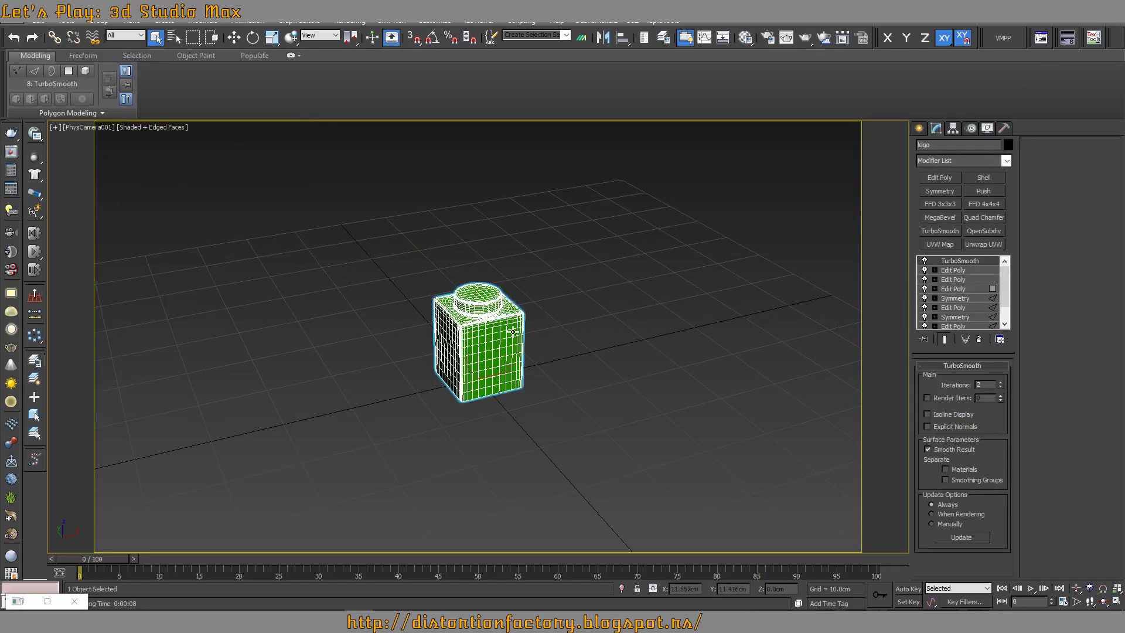
{"action": "key", "text": "p"}
{"action": "middle_click_drag", "start_coordinate": [510, 325], "coordinate": [483, 397], "text": "alt"}
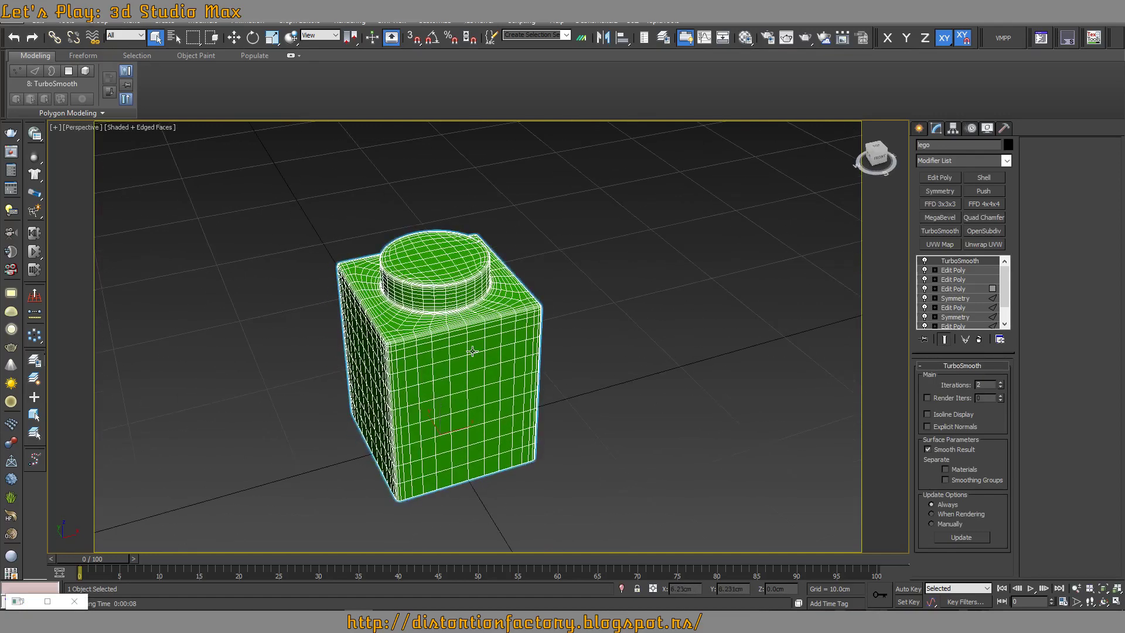
{"action": "key", "text": "w"}
Clone the brick along X as lego002, keeping its TurboSmooth, and select the original
{"action": "left_click_drag", "start_coordinate": [484, 397], "coordinate": [818, 311], "text": "shift"}
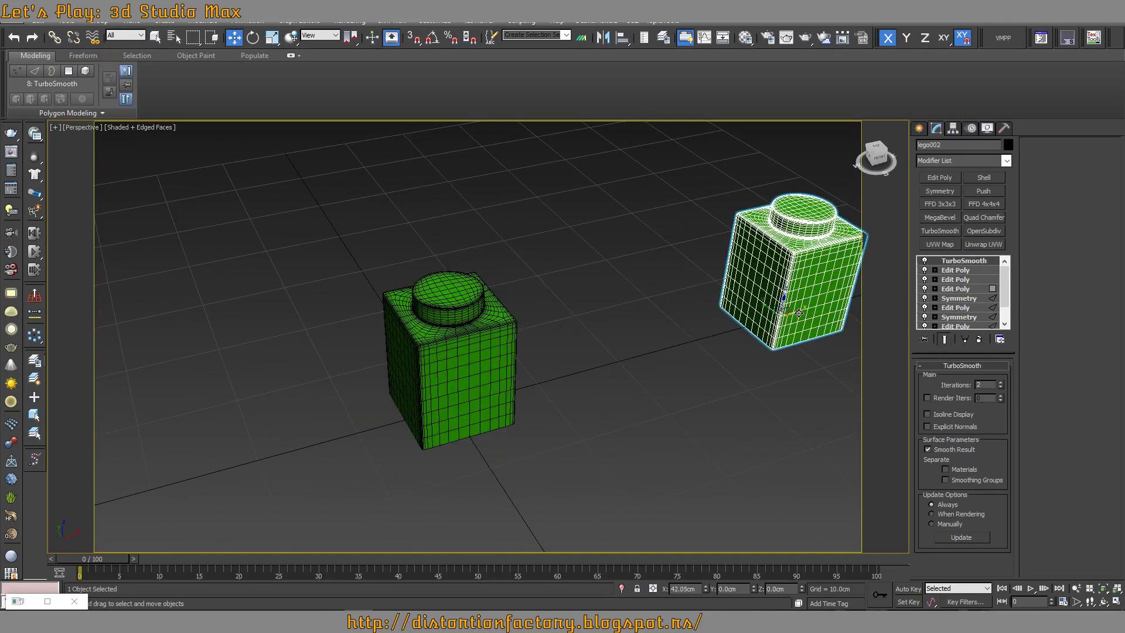
{"action": "left_click", "coordinate": [564, 360]}
{"action": "mouse_move", "coordinate": [572, 359]}
{"action": "middle_mouse_down", "text": "alt"}
{"action": "mouse_move", "coordinate": [621, 355]}
{"action": "mouse_move", "coordinate": [603, 336]}
{"action": "middle_mouse_up", "text": "alt"}
{"action": "right_click", "coordinate": [949, 262]}
{"action": "left_click", "coordinate": [962, 271]}
{"action": "key", "text": "ctrl+z"}
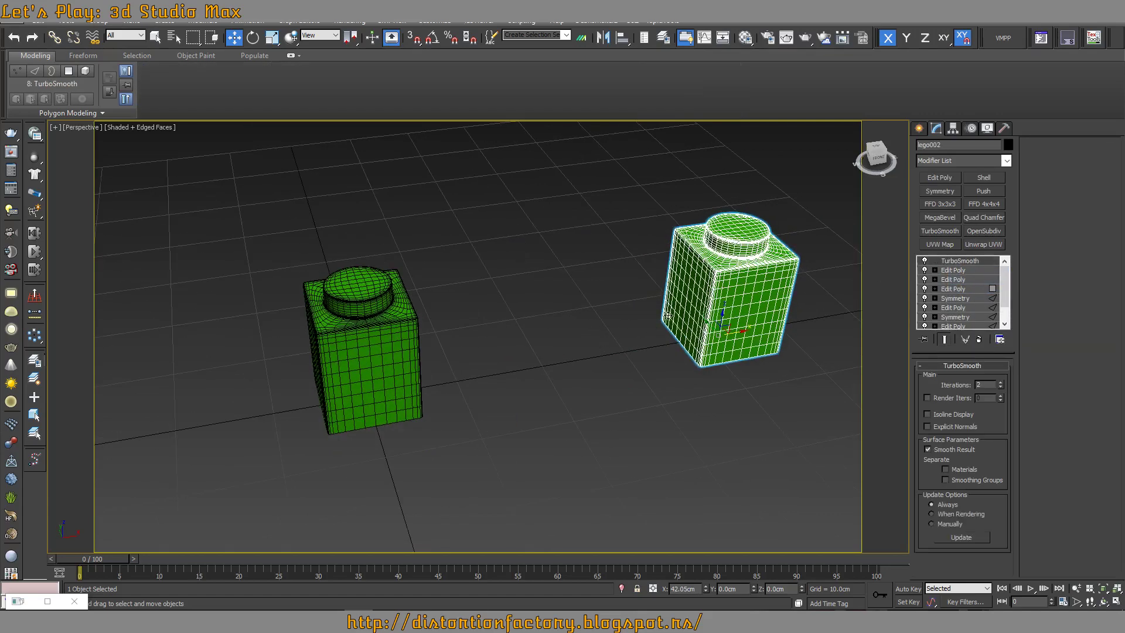
{"action": "left_click", "coordinate": [350, 326]}
{"action": "right_click", "coordinate": [950, 267]}
Remove TurboSmooth from the original brick and add an Edit Poly for edge work
{"action": "left_click", "coordinate": [967, 278]}
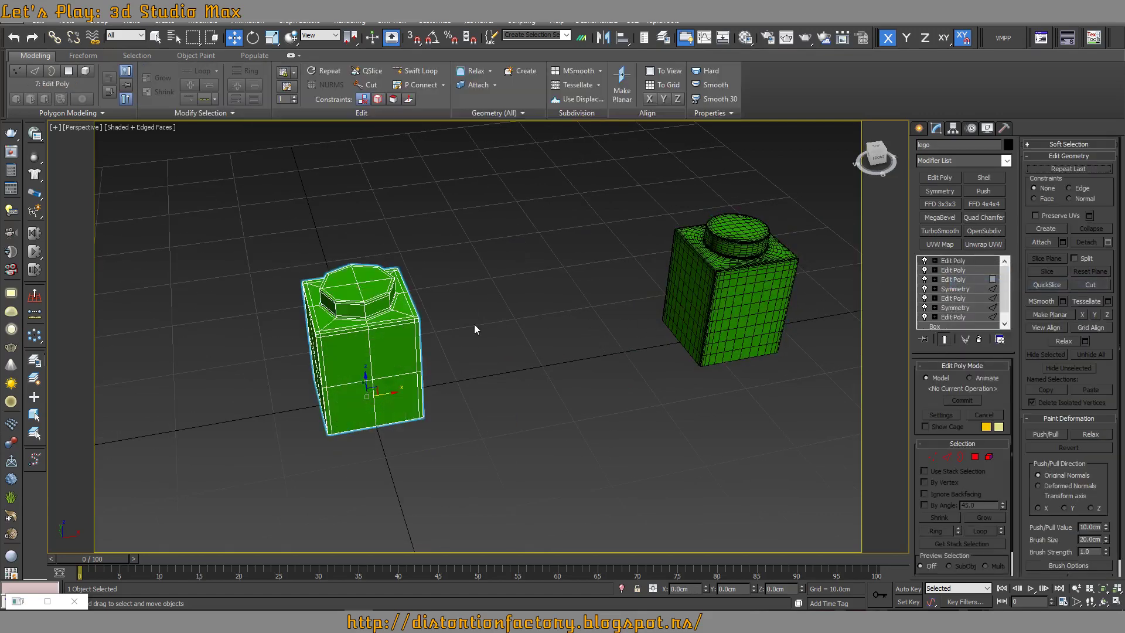
{"action": "left_click", "coordinate": [945, 177]}
{"action": "middle_click_drag", "start_coordinate": [481, 313], "coordinate": [498, 311], "text": "alt"}
{"action": "key", "text": "2"}
{"action": "left_click", "coordinate": [411, 313]}
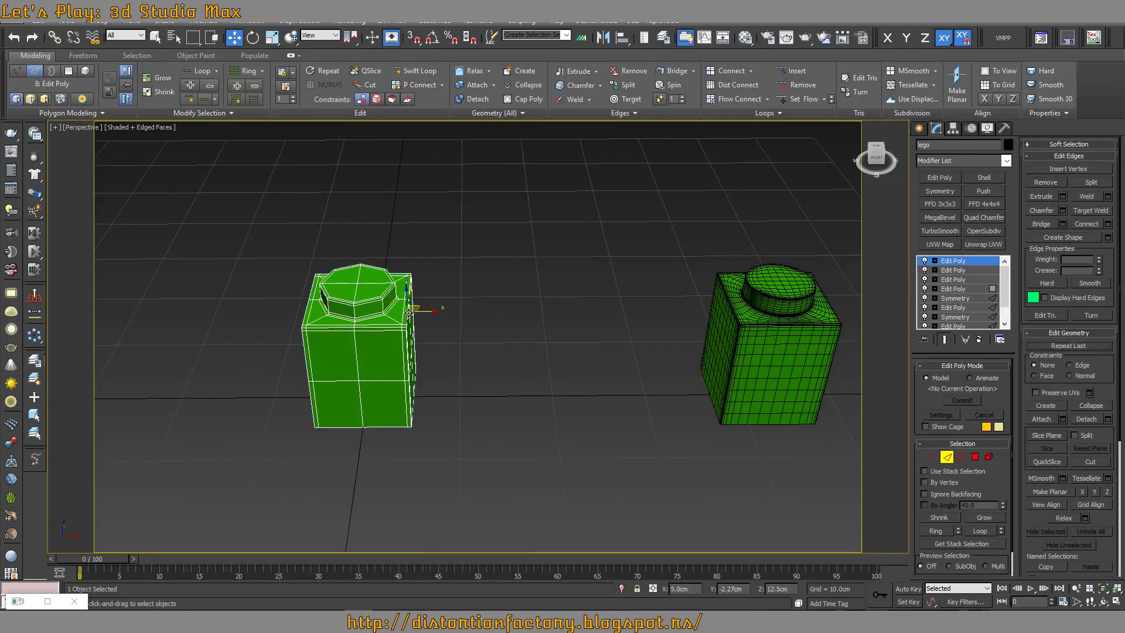
{"action": "middle_click_drag", "start_coordinate": [422, 309], "coordinate": [504, 334], "text": "alt"}
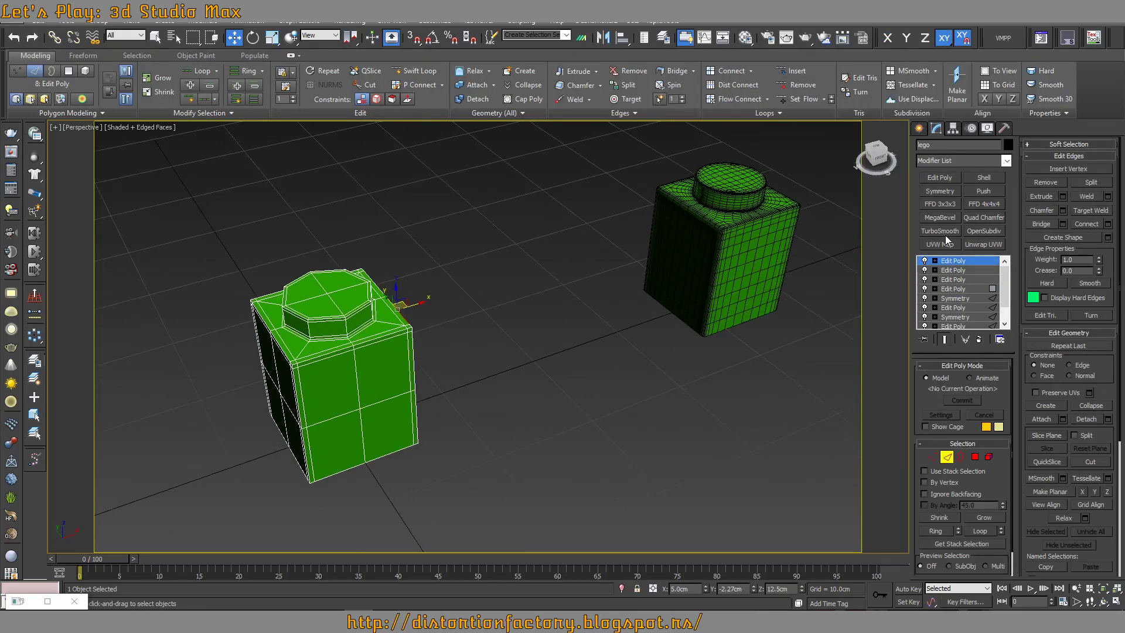
Rename the smooth copy to 1x1 and add a Symmetry modifier on the left brick
{"action": "left_click", "coordinate": [756, 242]}
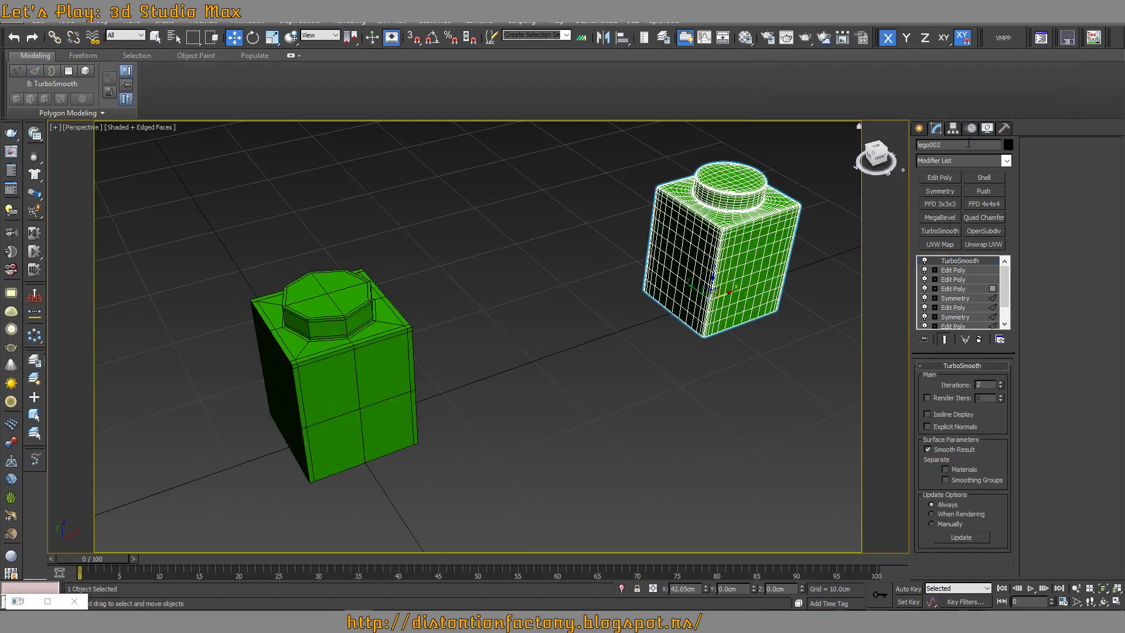
{"action": "type", "text": "1x1"}
{"action": "left_click", "coordinate": [371, 321]}
{"action": "mouse_move", "coordinate": [447, 321]}
{"action": "middle_mouse_down", "text": "alt"}
{"action": "mouse_move", "coordinate": [409, 319]}
{"action": "mouse_move", "coordinate": [906, 221]}
{"action": "middle_mouse_up", "text": "alt"}
{"action": "left_click", "coordinate": [390, 331]}
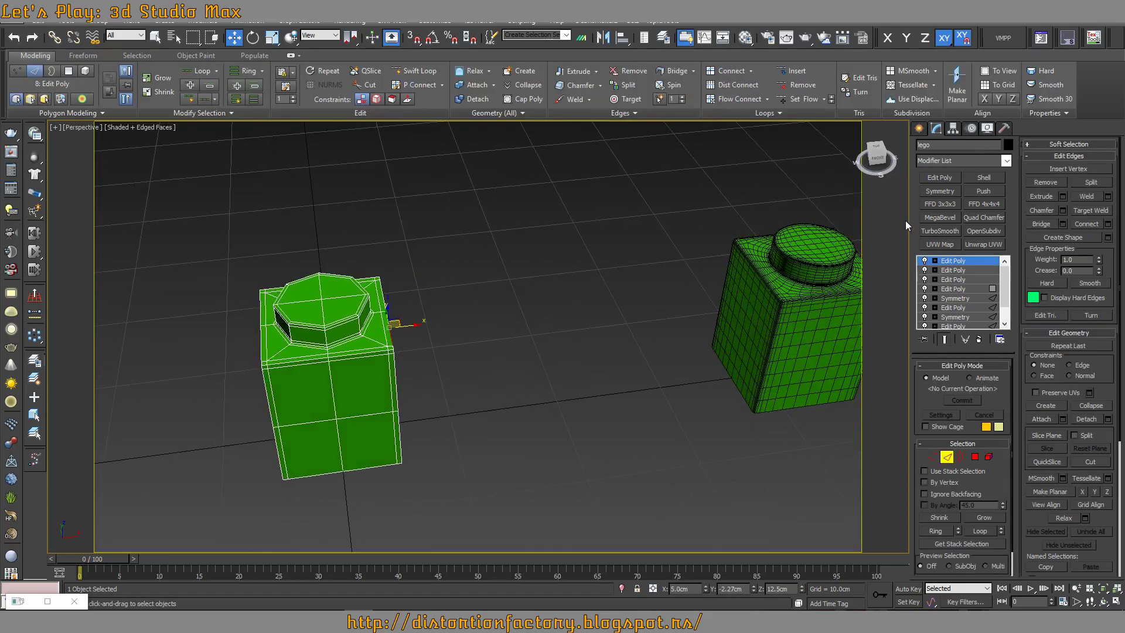
{"action": "left_click", "coordinate": [942, 191]}
Flip the Symmetry so the brick shows two studs
{"action": "left_click", "coordinate": [943, 400]}
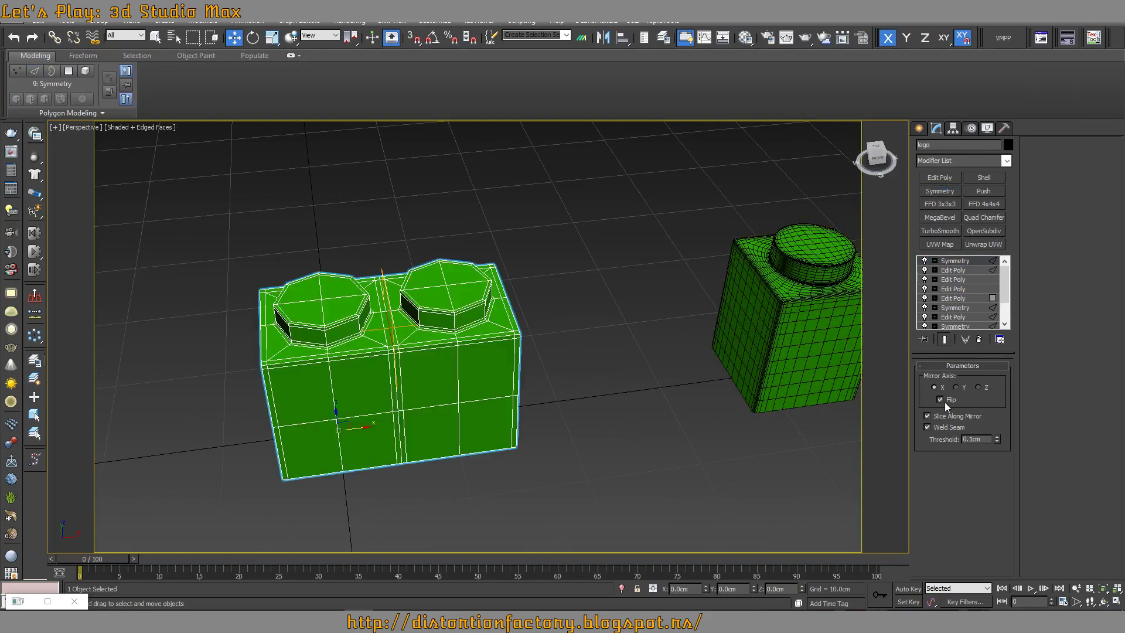
{"action": "middle_click_drag", "start_coordinate": [637, 381], "coordinate": [895, 384], "text": "alt"}
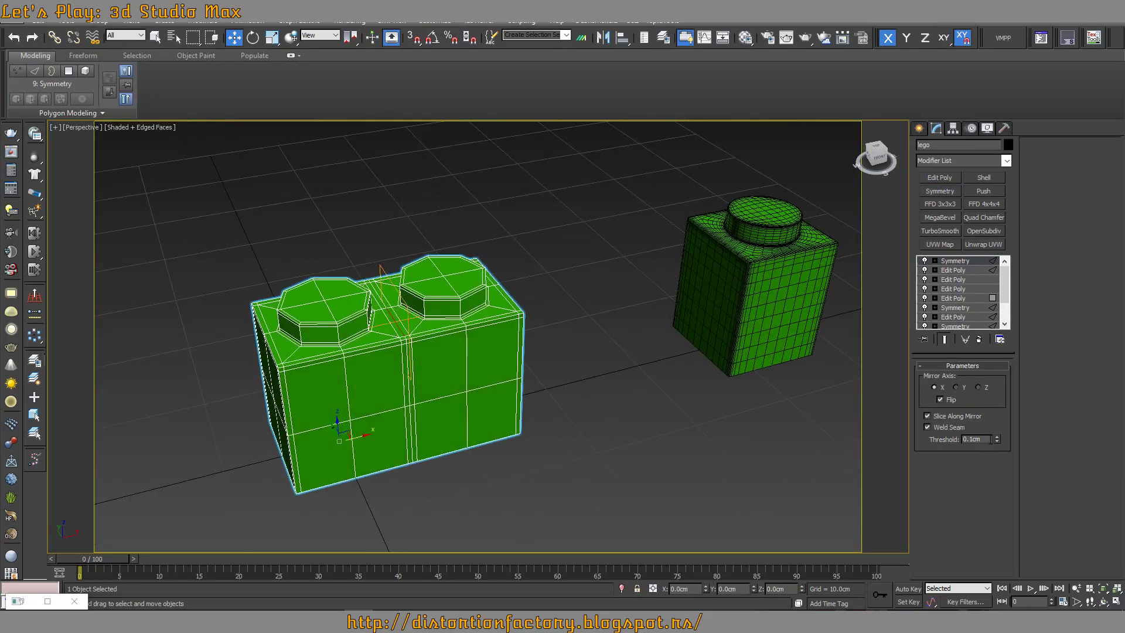
{"action": "mouse_move", "coordinate": [820, 420]}
{"action": "middle_mouse_down", "text": "alt"}
{"action": "mouse_move", "coordinate": [730, 417]}
{"action": "mouse_move", "coordinate": [813, 399]}
{"action": "mouse_move", "coordinate": [666, 410]}
{"action": "mouse_move", "coordinate": [975, 259]}
{"action": "middle_mouse_up", "text": "alt"}
Add an Edit Poly, check the middle vertical edges, and apply TurboSmooth at 2 iterations
{"action": "left_click", "coordinate": [945, 181]}
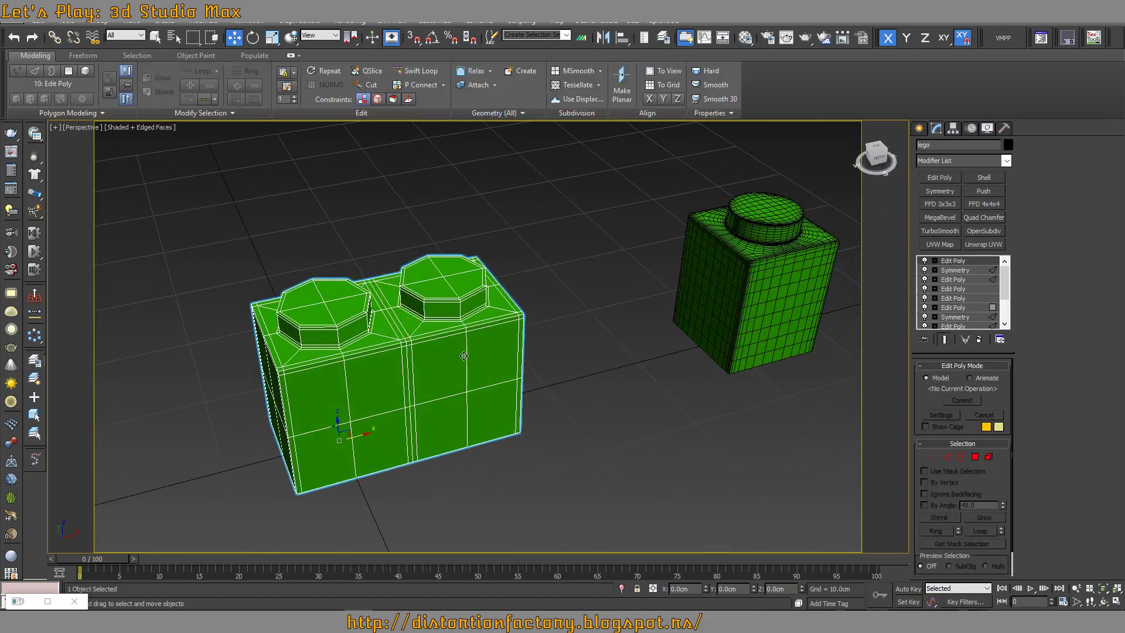
{"action": "scroll", "coordinate": [411, 358], "scroll_direction": "up", "scroll_amount": 3}
{"action": "key", "text": "2"}
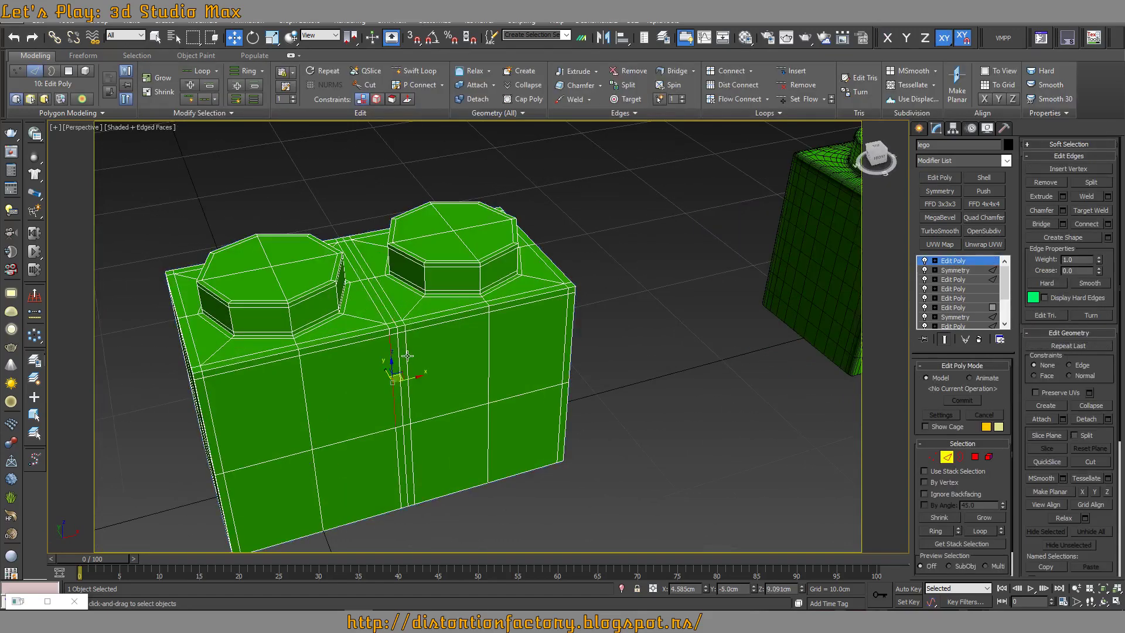
{"action": "left_click", "coordinate": [408, 356], "text": "ctrl"}
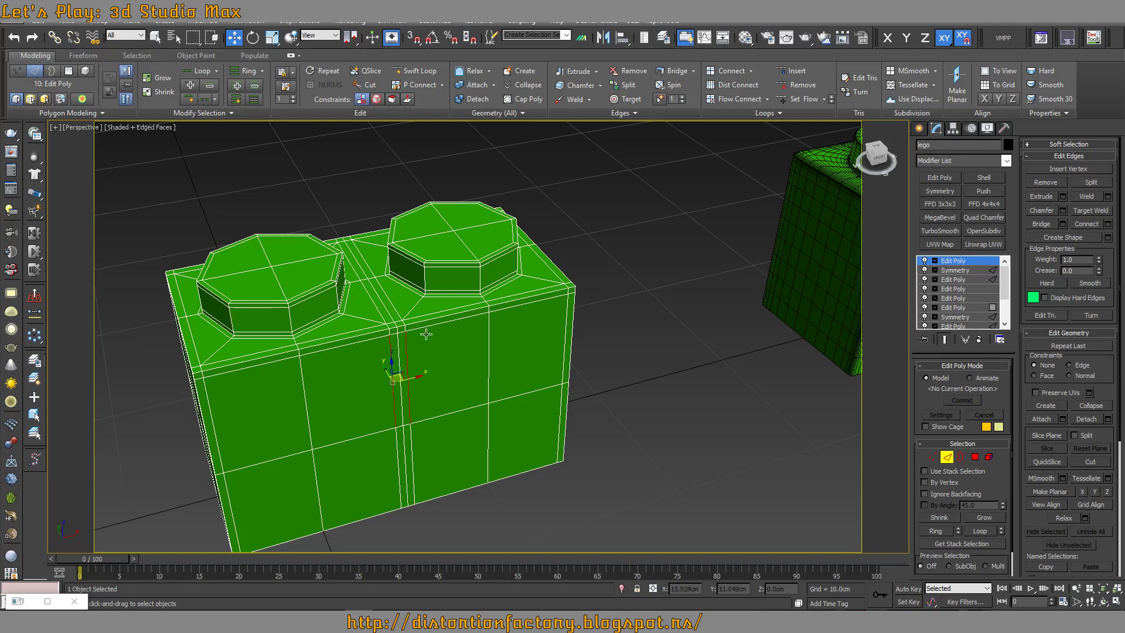
{"action": "left_click", "coordinate": [397, 341], "text": "ctrl"}
{"action": "scroll", "coordinate": [398, 342], "scroll_direction": "down", "scroll_amount": 2}
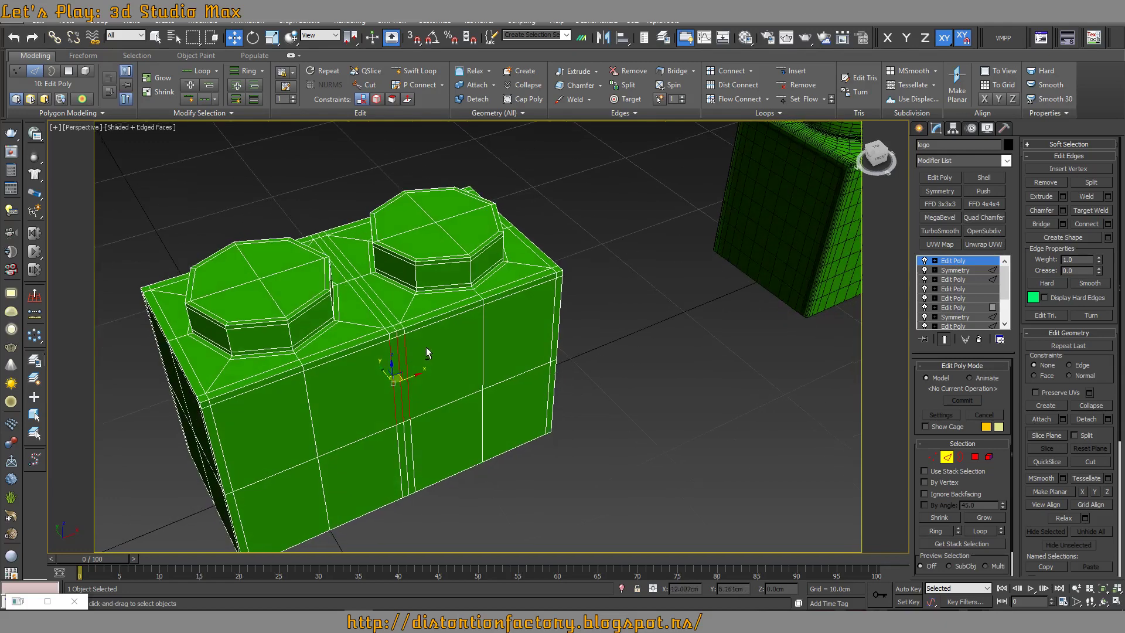
{"action": "left_click", "coordinate": [606, 315]}
{"action": "scroll", "coordinate": [606, 317], "scroll_direction": "down", "scroll_amount": 3}
{"action": "scroll", "coordinate": [606, 317], "scroll_direction": "down", "scroll_amount": 3}
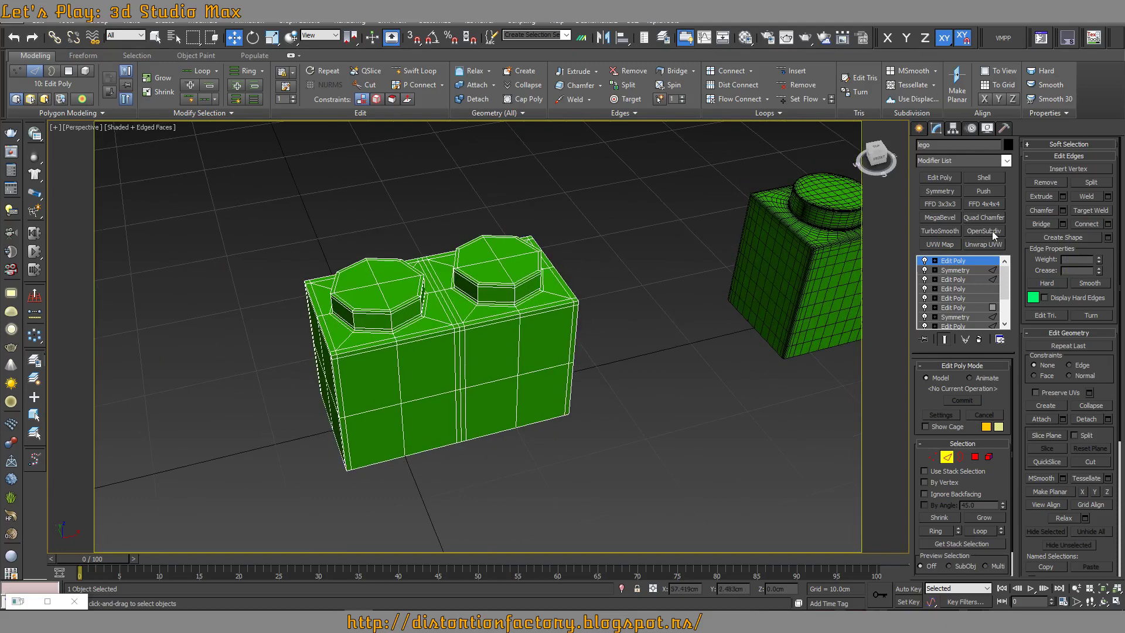
{"action": "left_click", "coordinate": [940, 231]}
Set the two-stud brick's TurboSmooth iterations to 2 and hide the edge wireframe
{"action": "left_click", "coordinate": [1002, 382]}
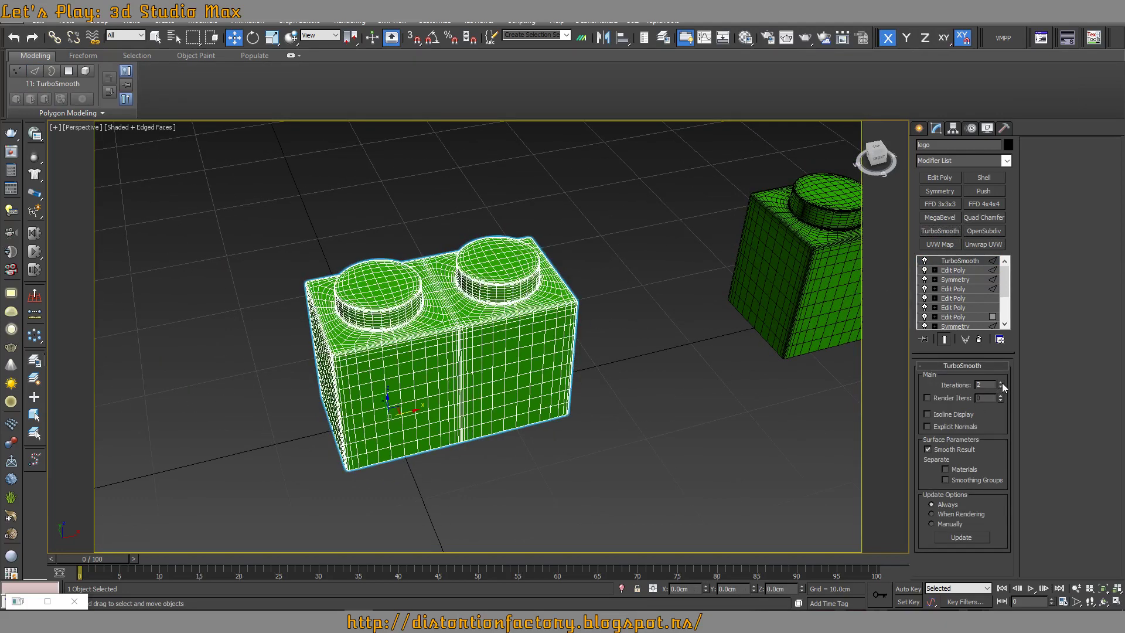
{"action": "left_click", "coordinate": [733, 402]}
{"action": "key", "text": "F4"}
Select the smooth two-stud brick and Shift-drag a copy to the lower left
{"action": "left_click", "coordinate": [520, 343]}
{"action": "type", "text": "_2x1"}
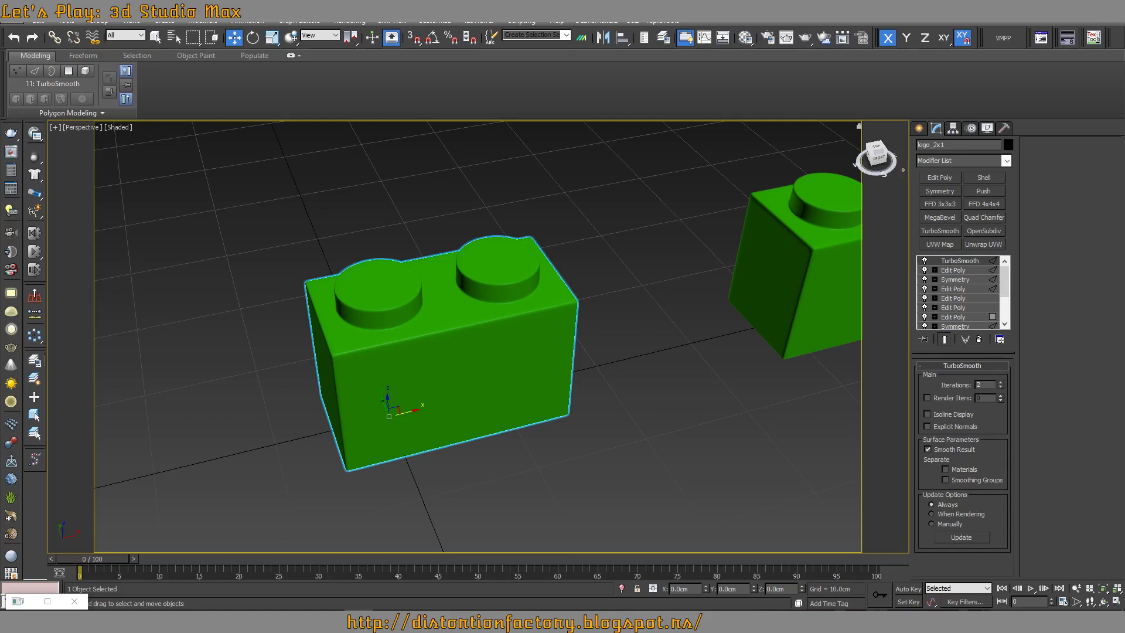
{"action": "scroll", "coordinate": [533, 292], "scroll_direction": "down", "scroll_amount": 2}
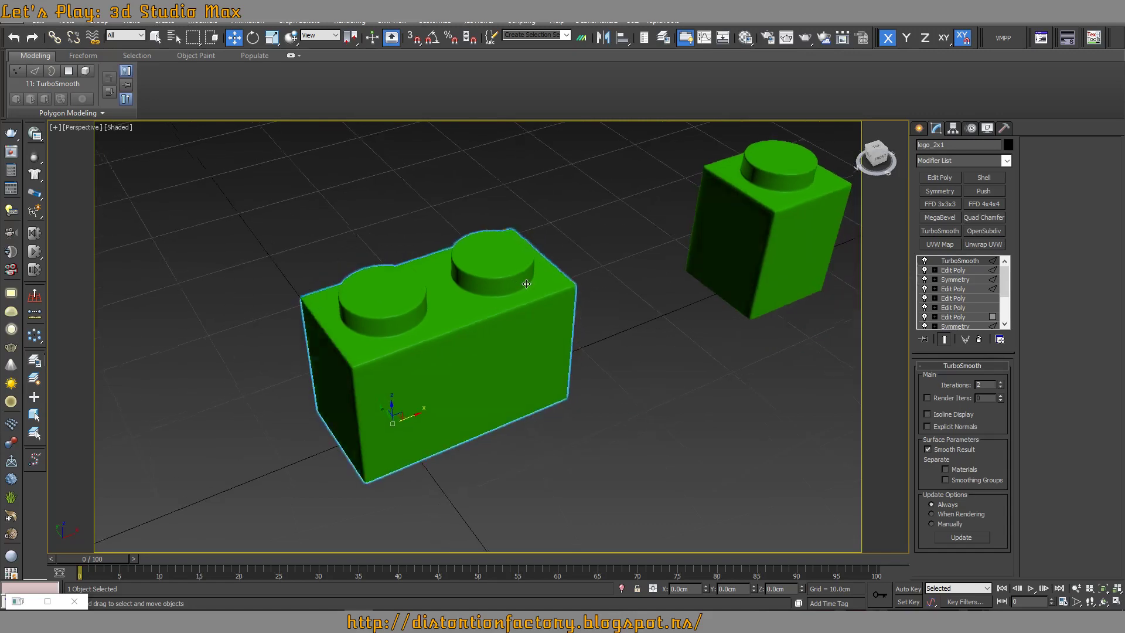
{"action": "scroll", "coordinate": [532, 292], "scroll_direction": "down", "scroll_amount": 2}
{"action": "scroll", "coordinate": [458, 379], "scroll_direction": "up", "scroll_amount": 1}
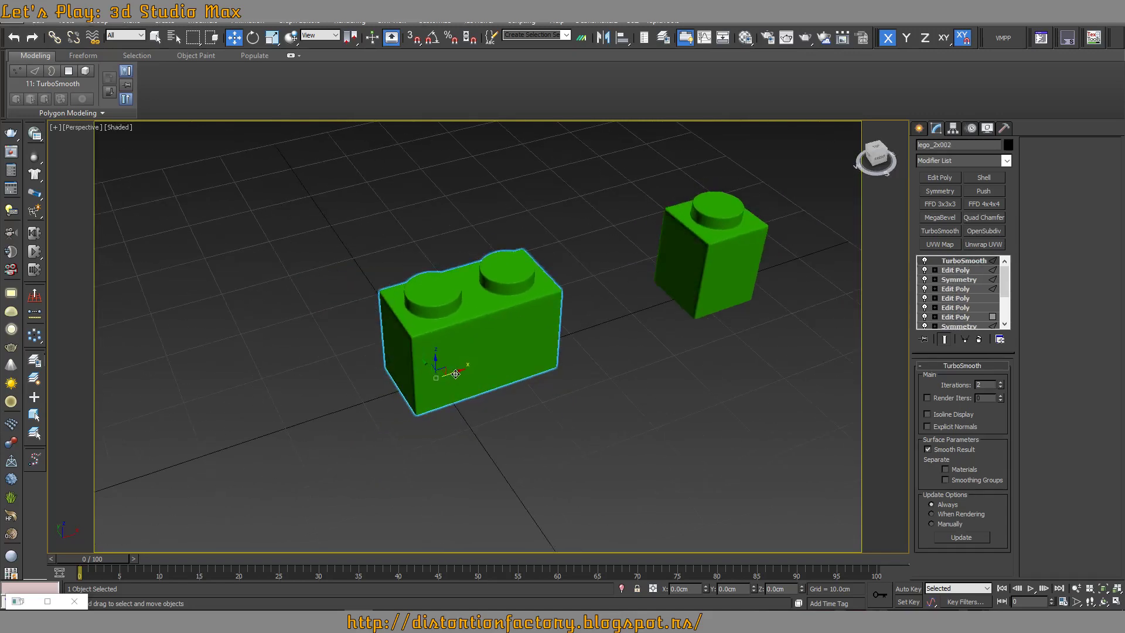
{"action": "left_click_drag", "start_coordinate": [457, 379], "coordinate": [230, 454], "text": "shift"}
Confirm the copy, delete its TurboSmooth modifier, and show its edges for editing
{"action": "left_click", "coordinate": [565, 363]}
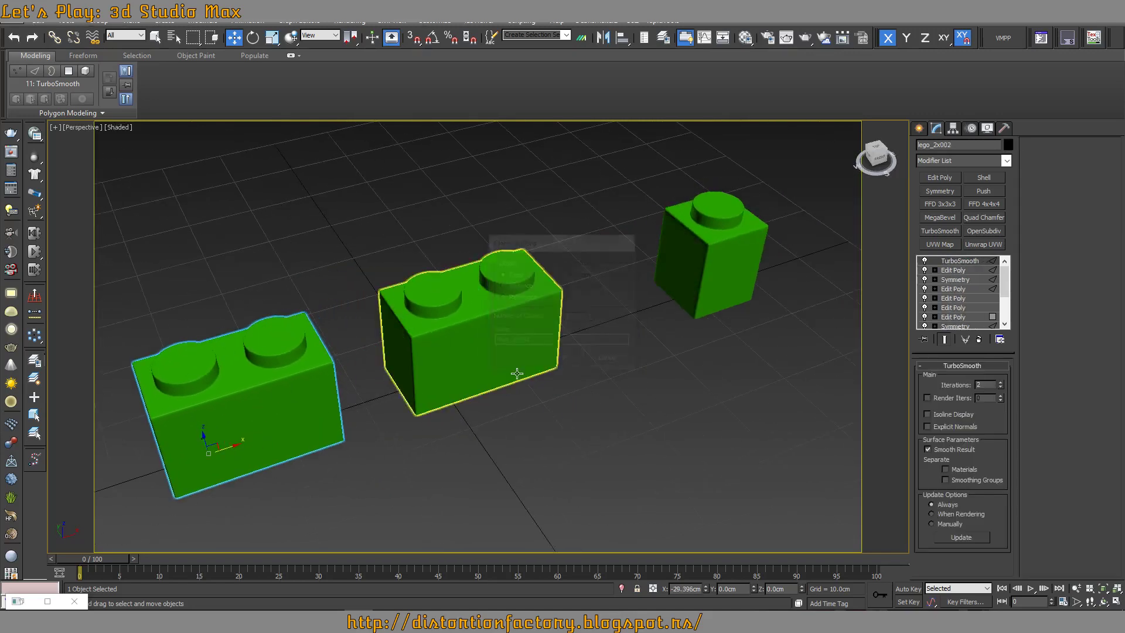
{"action": "right_click", "coordinate": [949, 260]}
{"action": "left_click", "coordinate": [962, 275]}
{"action": "mouse_move", "coordinate": [492, 361]}
{"action": "middle_mouse_down", "text": "alt"}
{"action": "mouse_move", "coordinate": [572, 346]}
{"action": "mouse_move", "coordinate": [331, 368]}
{"action": "middle_mouse_up", "text": "alt"}
{"action": "key", "text": "F4"}
{"action": "key", "text": "2"}
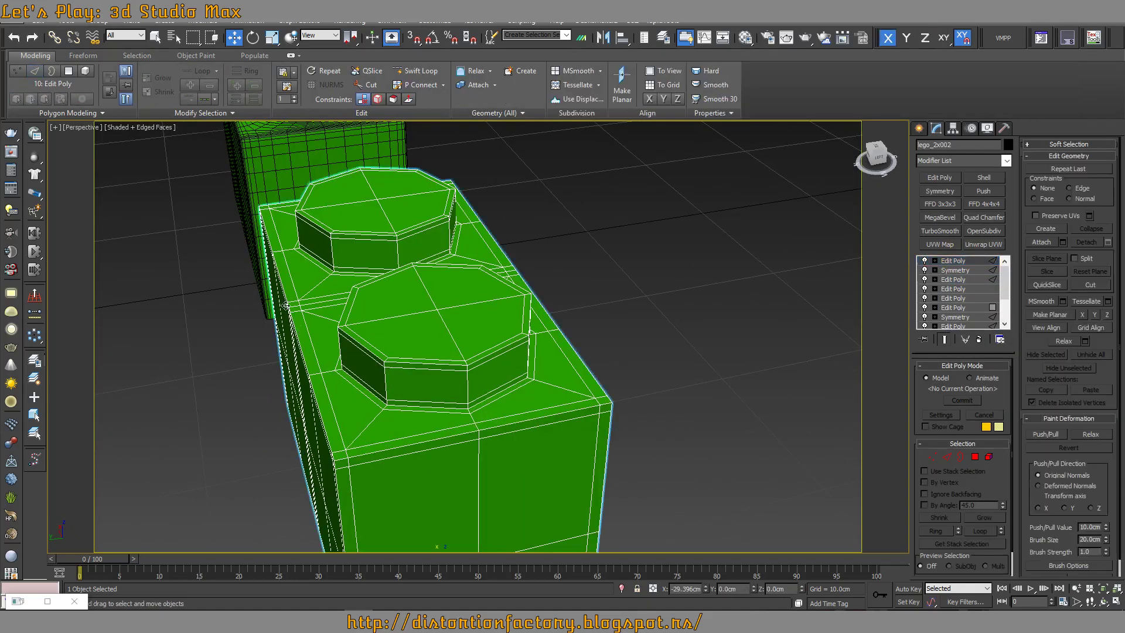
{"action": "left_click", "coordinate": [947, 457]}
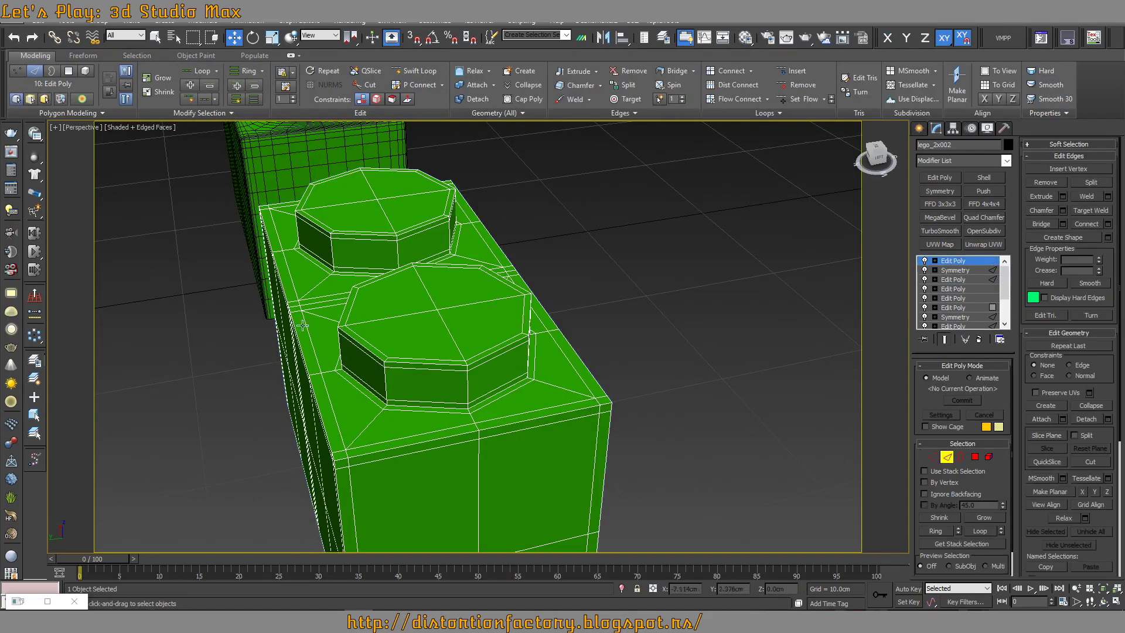
{"action": "mouse_move", "coordinate": [284, 292]}
{"action": "middle_mouse_down", "text": "alt"}
{"action": "mouse_move", "coordinate": [327, 322]}
{"action": "mouse_move", "coordinate": [809, 325]}
{"action": "middle_mouse_up", "text": "alt"}
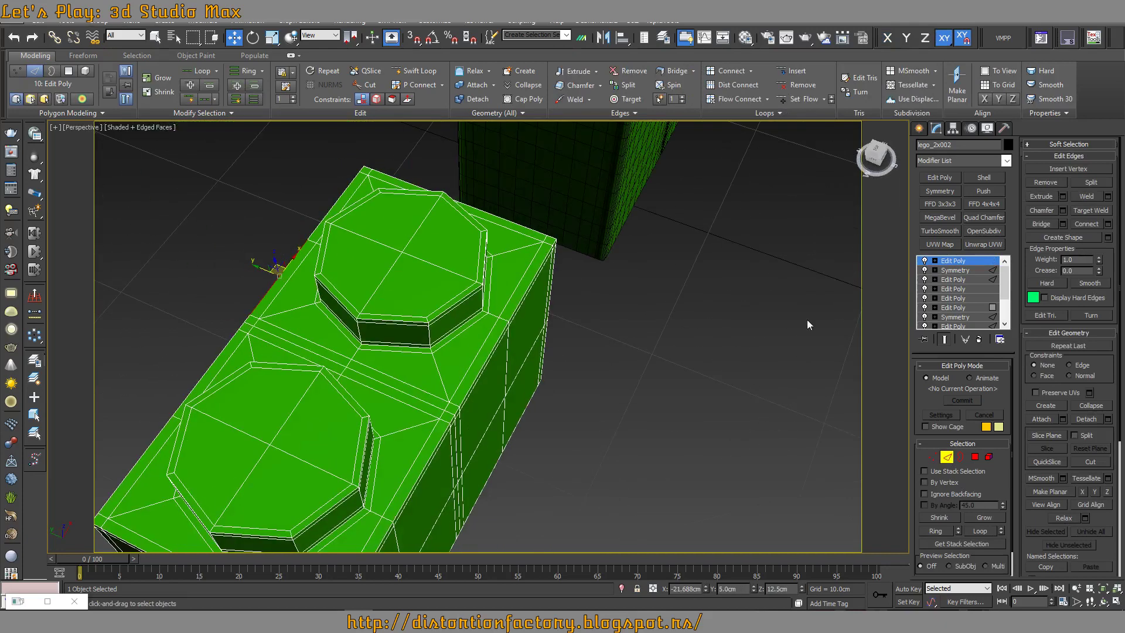
Add Symmetry on Y with Flip, then Edit Poly and TurboSmooth to make a 2x2 brick
{"action": "left_click", "coordinate": [940, 195]}
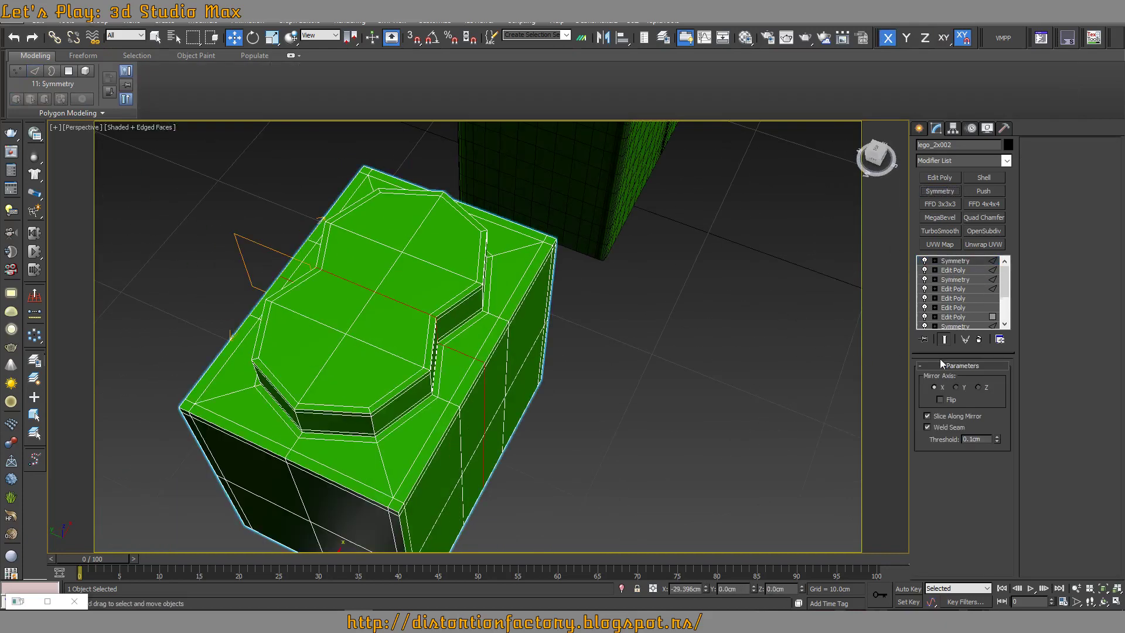
{"action": "left_click", "coordinate": [962, 388]}
{"action": "left_click", "coordinate": [941, 400]}
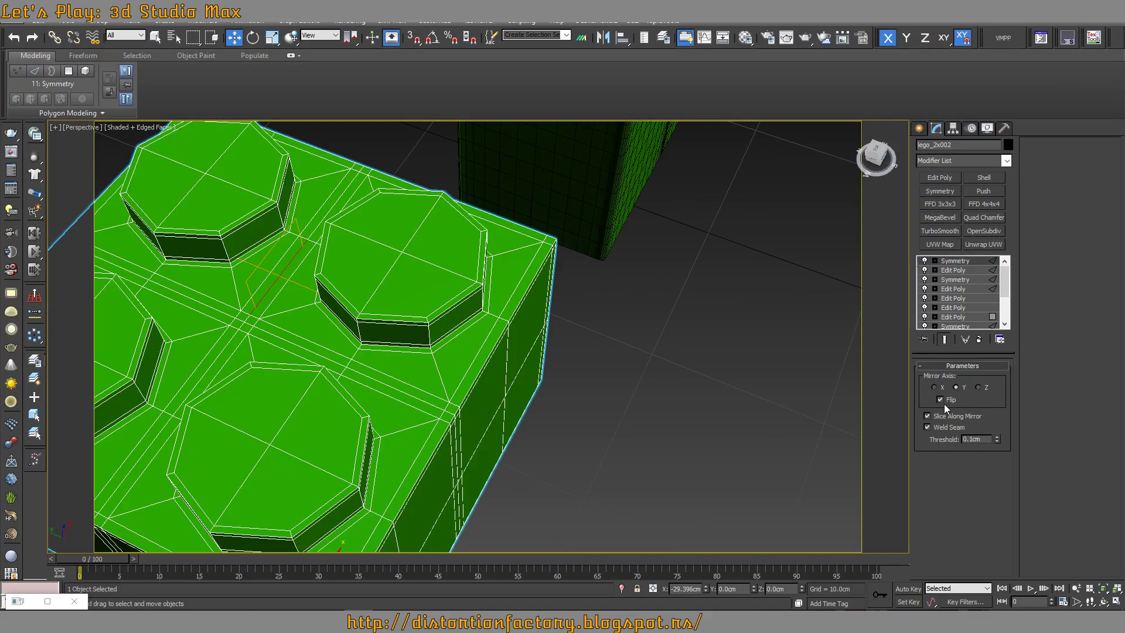
{"action": "middle_click_drag", "start_coordinate": [429, 394], "coordinate": [479, 379]}
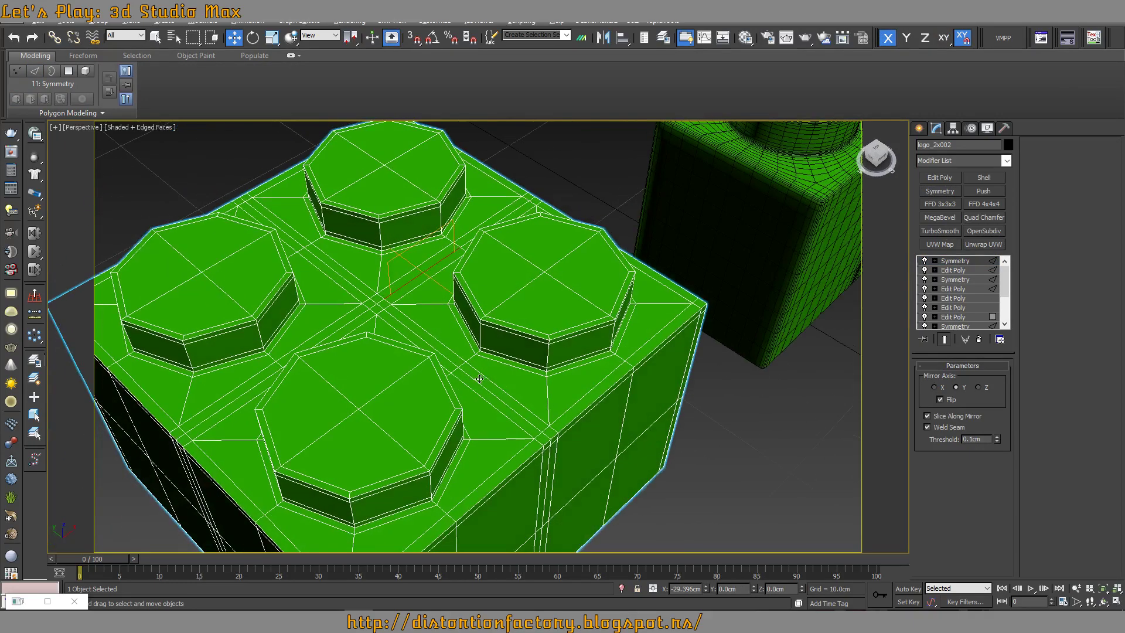
{"action": "left_click", "coordinate": [937, 179]}
{"action": "key", "text": "z"}
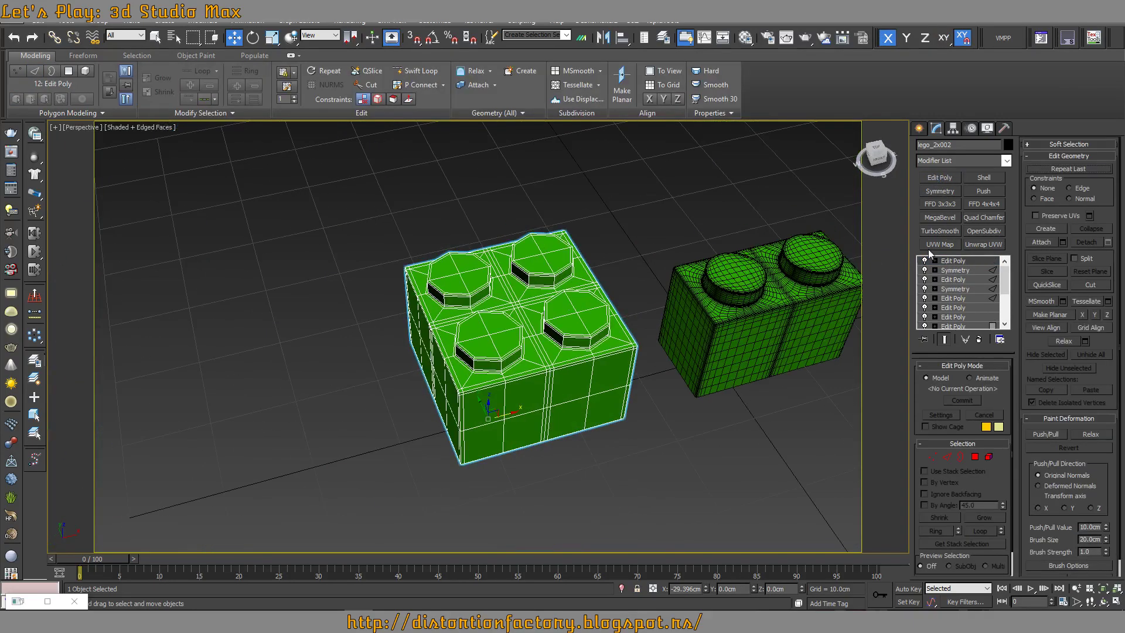
{"action": "left_click", "coordinate": [940, 231]}
{"action": "middle_click_drag", "start_coordinate": [645, 352], "coordinate": [510, 351]}
Set the 2x2 brick's TurboSmooth iterations to 2 and hide the edge wireframe
{"action": "left_click", "coordinate": [1001, 382]}
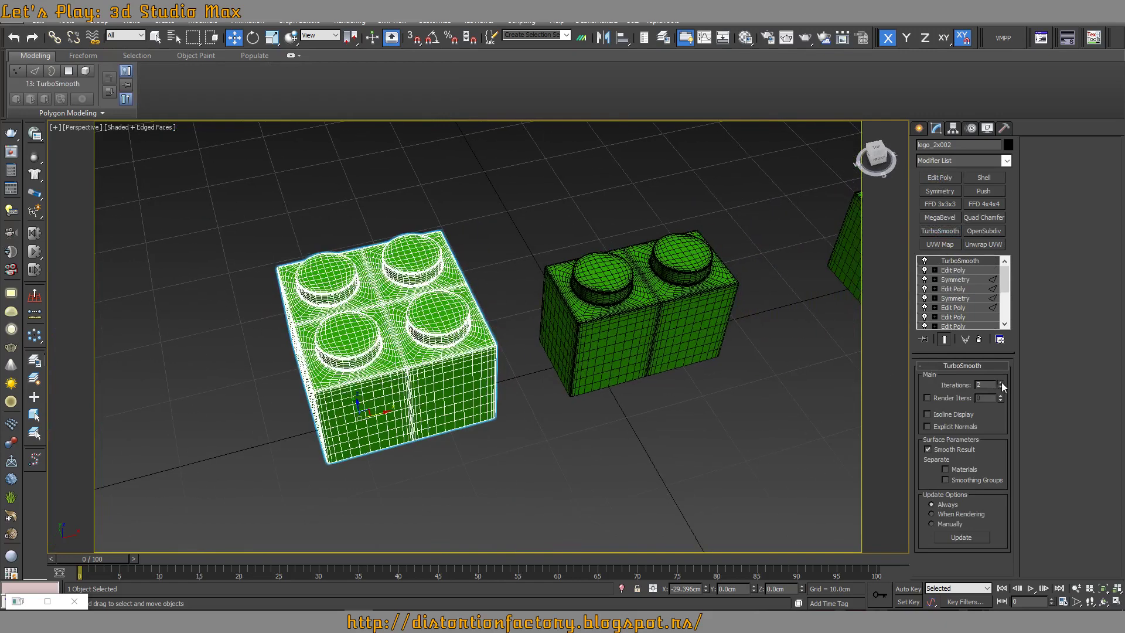
{"action": "left_click", "coordinate": [821, 405]}
{"action": "key", "text": "F4"}
{"action": "mouse_move", "coordinate": [698, 399]}
{"action": "middle_mouse_down", "text": "alt"}
{"action": "mouse_move", "coordinate": [701, 377]}
{"action": "mouse_move", "coordinate": [644, 386]}
{"action": "middle_mouse_up", "text": "alt"}
{"action": "scroll", "coordinate": [706, 378], "scroll_direction": "down", "scroll_amount": 3}
Rename the single-stud brick lego1x1 and the four-stud brick lego_2x2
{"action": "left_click", "coordinate": [422, 363]}
{"action": "left_click", "coordinate": [756, 305]}
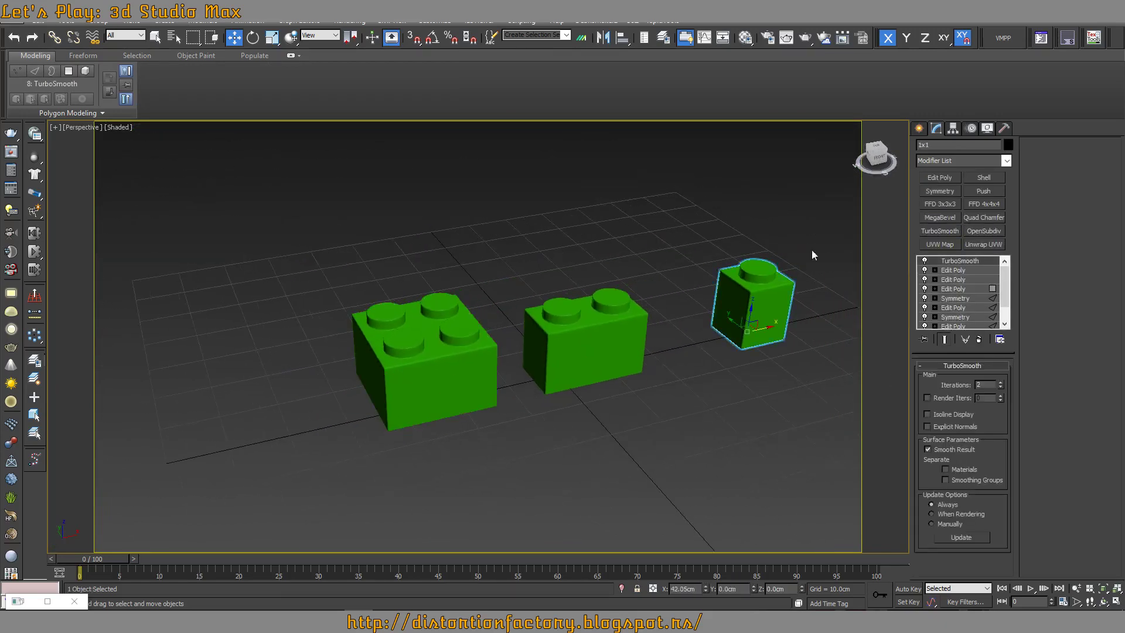
{"action": "type", "text": "lego_"}
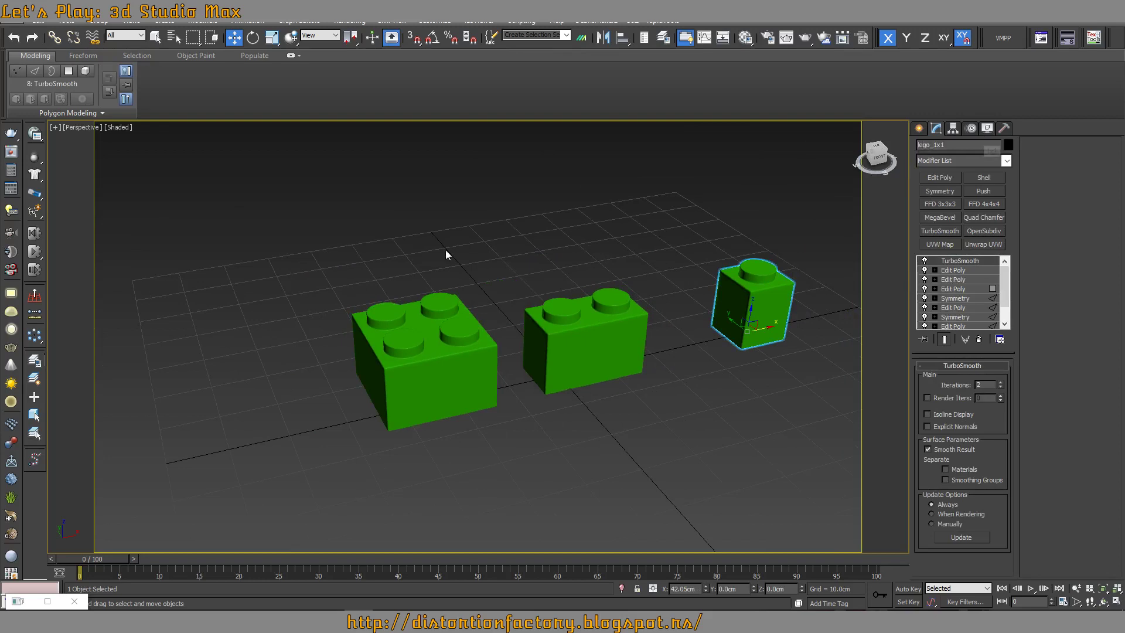
{"action": "left_click", "coordinate": [391, 324]}
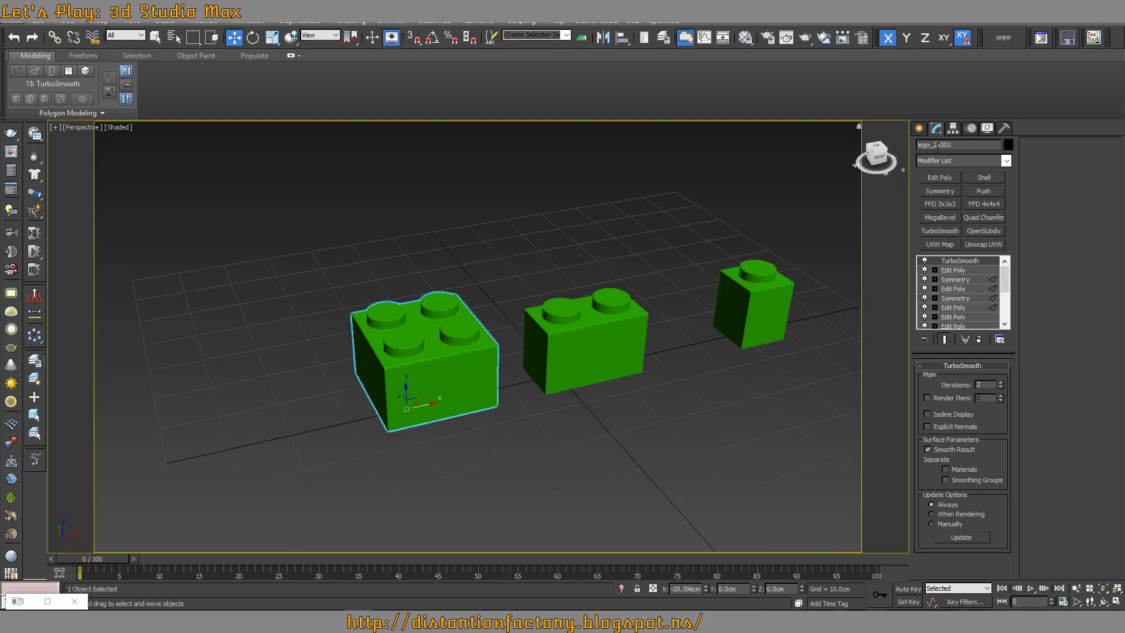
{"action": "left_click_drag", "start_coordinate": [937, 144], "coordinate": [972, 144]}
{"action": "type", "text": "2"}
Shift-drag a copy of the lego_2x2 brick to the left
{"action": "left_click", "coordinate": [543, 243]}
{"action": "left_click", "coordinate": [442, 310]}
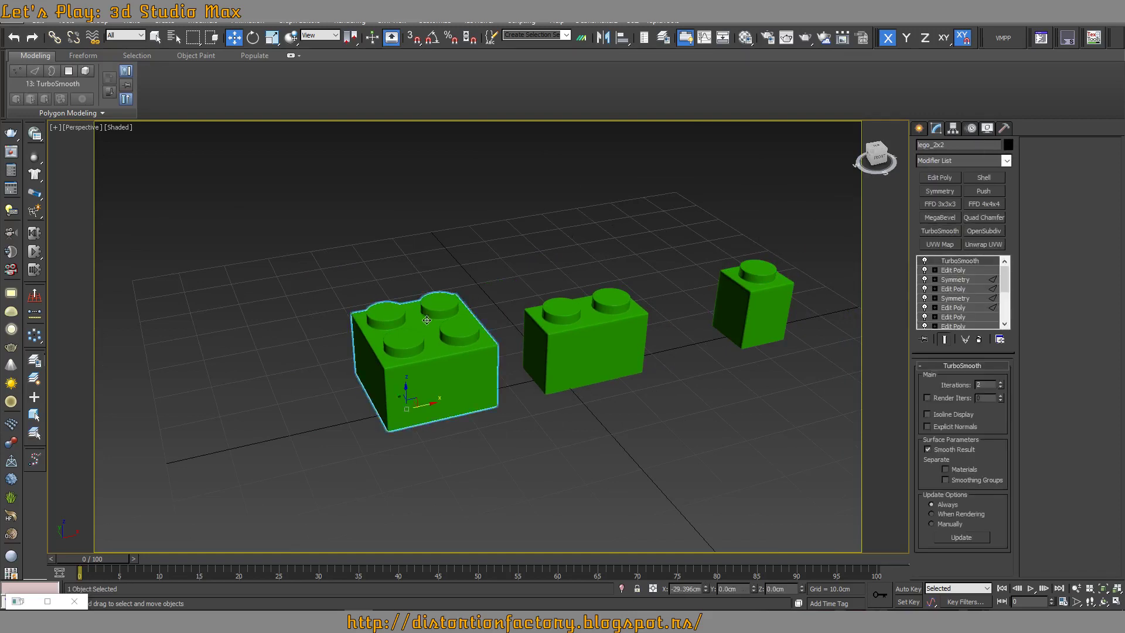
{"action": "middle_click_drag", "start_coordinate": [442, 310], "coordinate": [427, 409], "text": "alt"}
{"action": "left_click_drag", "start_coordinate": [426, 408], "coordinate": [292, 417], "text": "shift"}
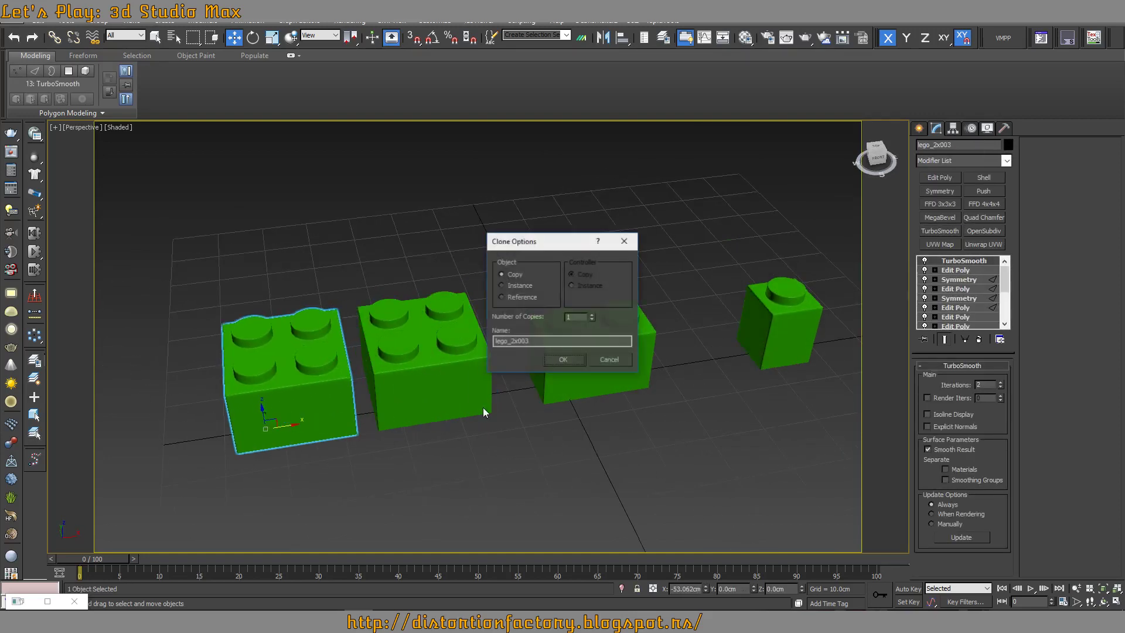
Confirm the clone and disable its TurboSmooth to edit the low-poly brick's edges
{"action": "left_click", "coordinate": [572, 364]}
{"action": "middle_click_drag", "start_coordinate": [572, 364], "coordinate": [526, 370], "text": "alt"}
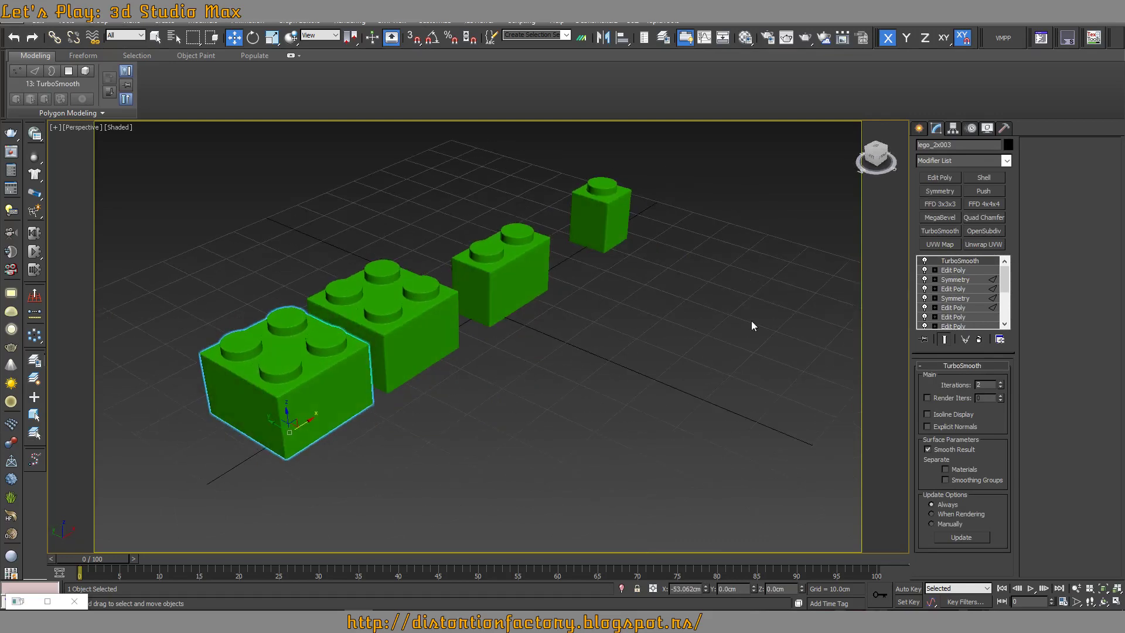
{"action": "left_click", "coordinate": [952, 271]}
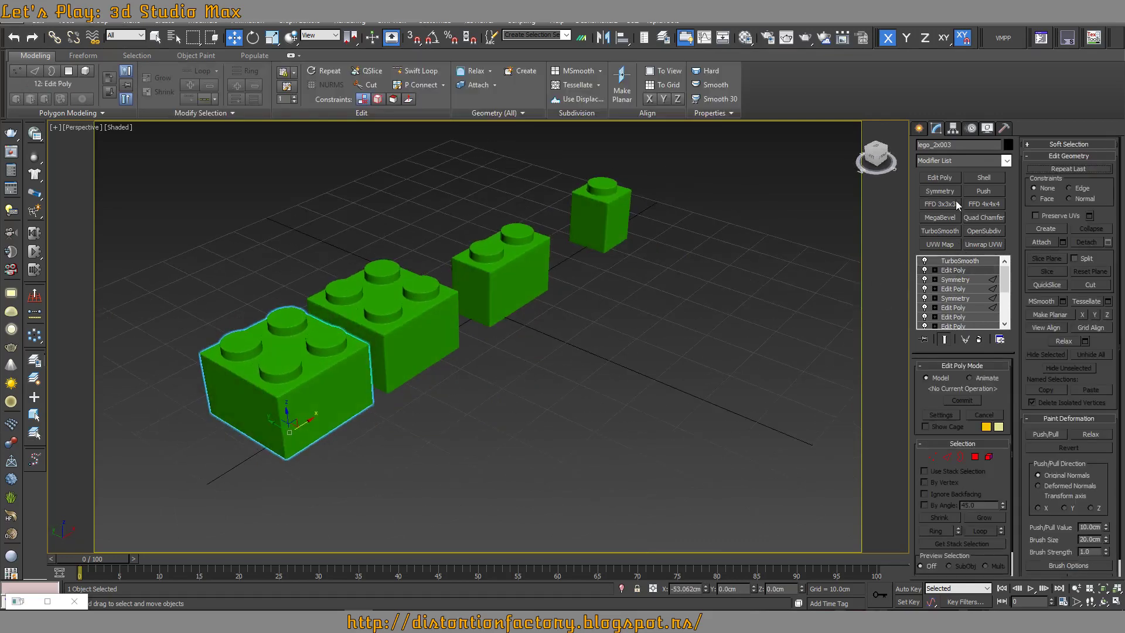
{"action": "key", "text": "F4"}
{"action": "scroll", "coordinate": [339, 347], "scroll_direction": "up", "scroll_amount": 3}
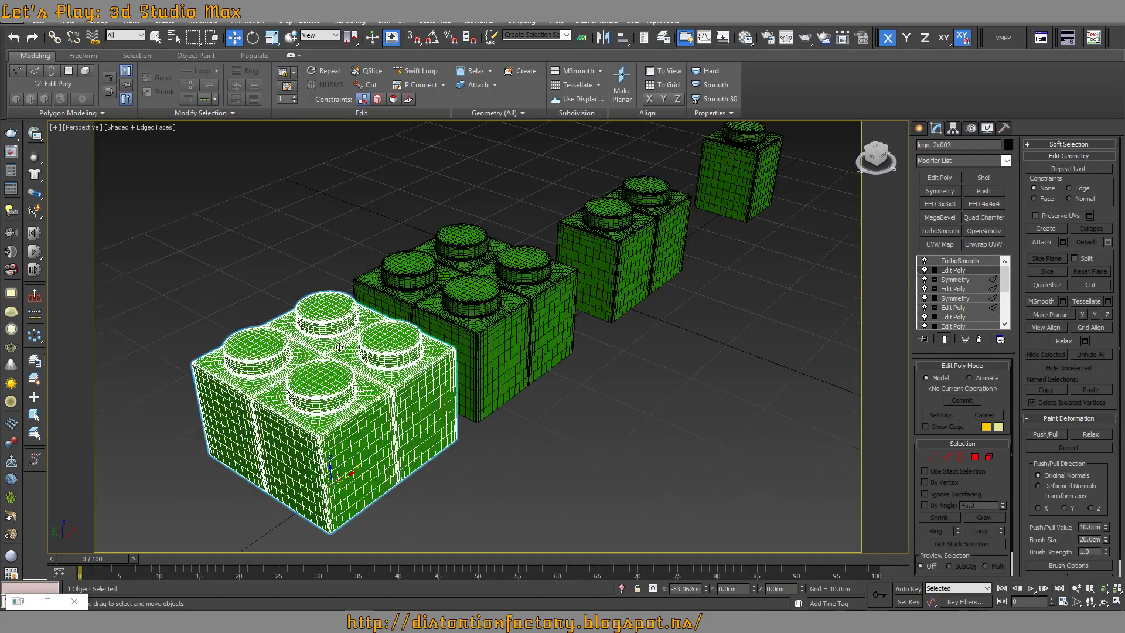
{"action": "left_click", "coordinate": [925, 261]}
{"action": "middle_click_drag", "start_coordinate": [410, 352], "coordinate": [293, 363], "text": "alt"}
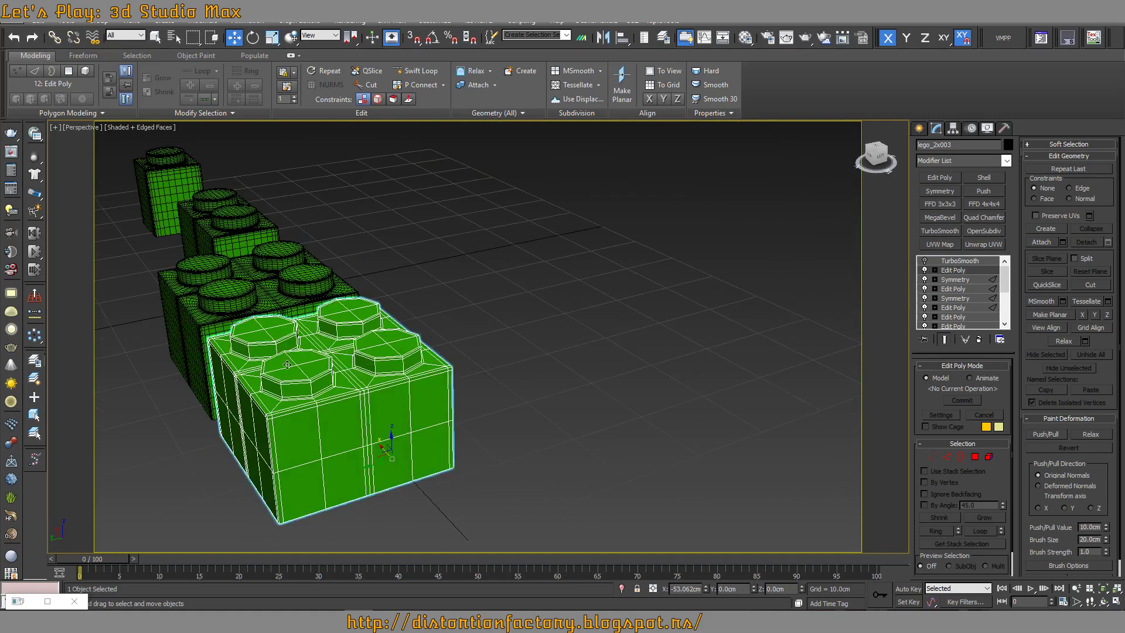
{"action": "key", "text": "2"}
{"action": "scroll", "coordinate": [212, 373], "scroll_direction": "up", "scroll_amount": 4}
{"action": "middle_click_drag", "start_coordinate": [213, 373], "coordinate": [437, 371], "text": "alt"}
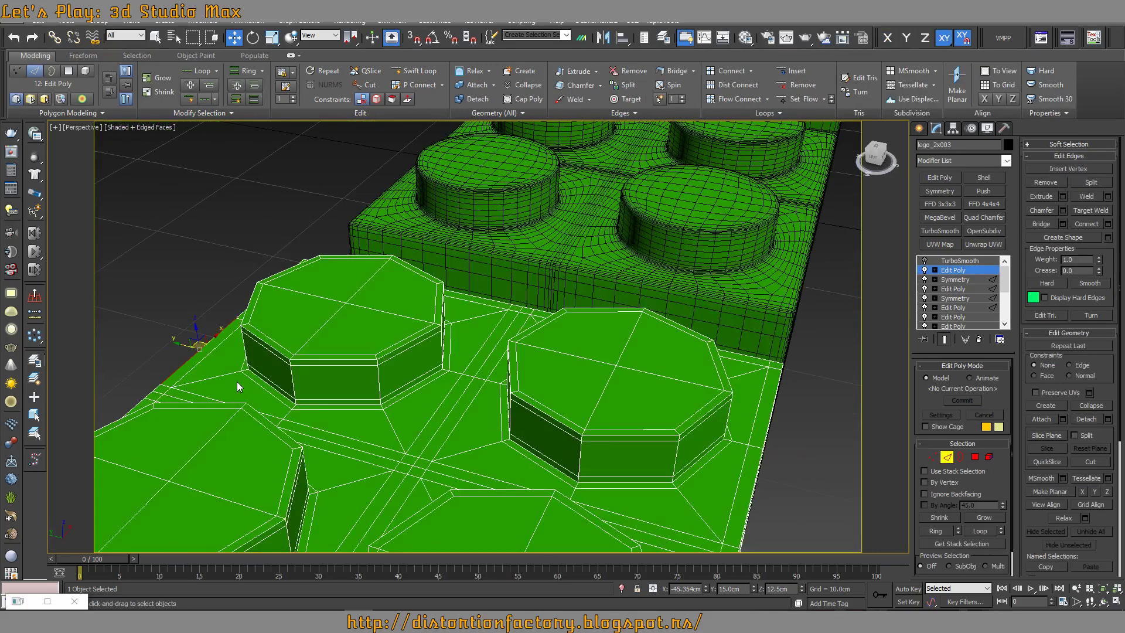
{"action": "scroll", "coordinate": [436, 371], "scroll_direction": "down", "scroll_amount": 4}
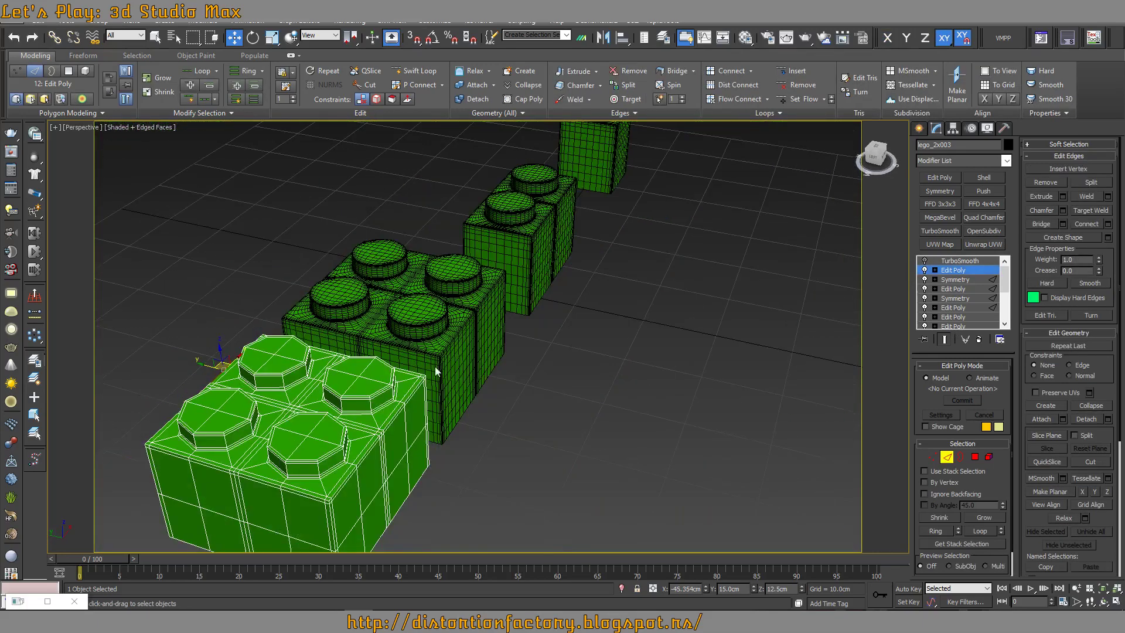
Add Symmetry on Y with Flip and Edit Poly, then re-enable TurboSmooth
{"action": "left_click", "coordinate": [940, 191]}
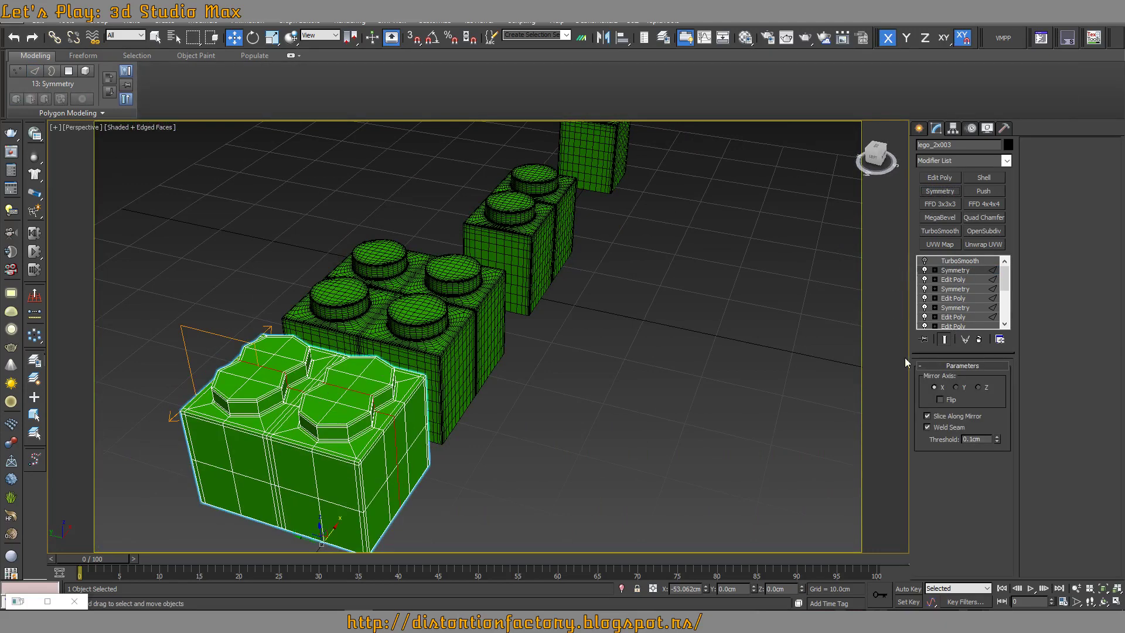
{"action": "left_click", "coordinate": [957, 387]}
{"action": "left_click", "coordinate": [940, 399]}
{"action": "middle_click_drag", "start_coordinate": [682, 404], "coordinate": [936, 266], "text": "alt"}
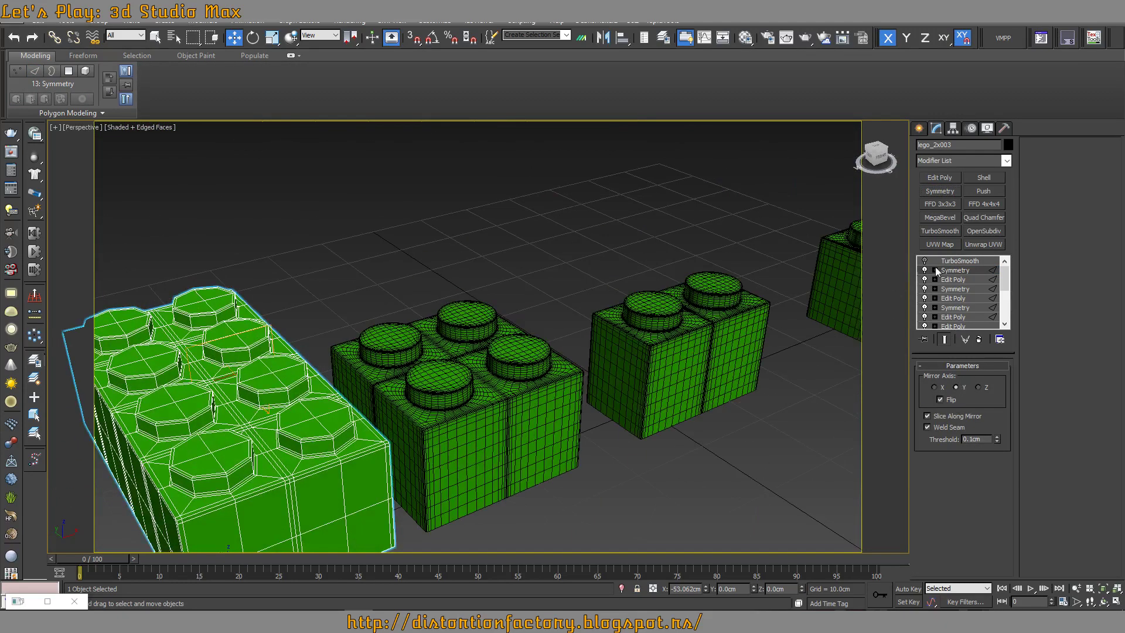
{"action": "left_click", "coordinate": [938, 179]}
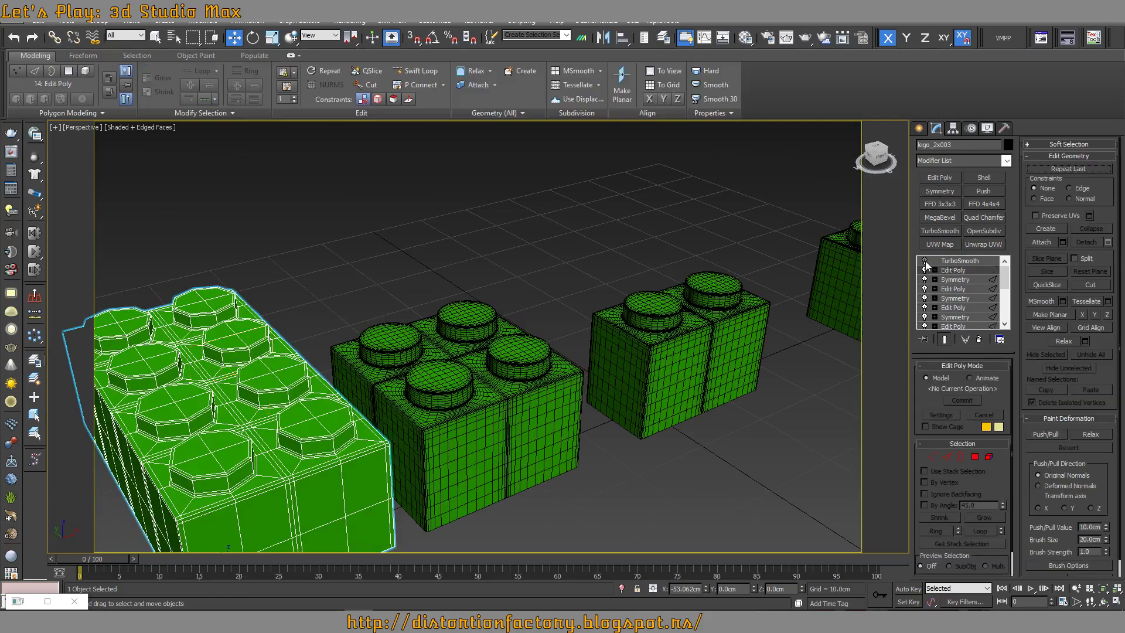
{"action": "left_click", "coordinate": [925, 262]}
{"action": "left_click", "coordinate": [960, 261]}
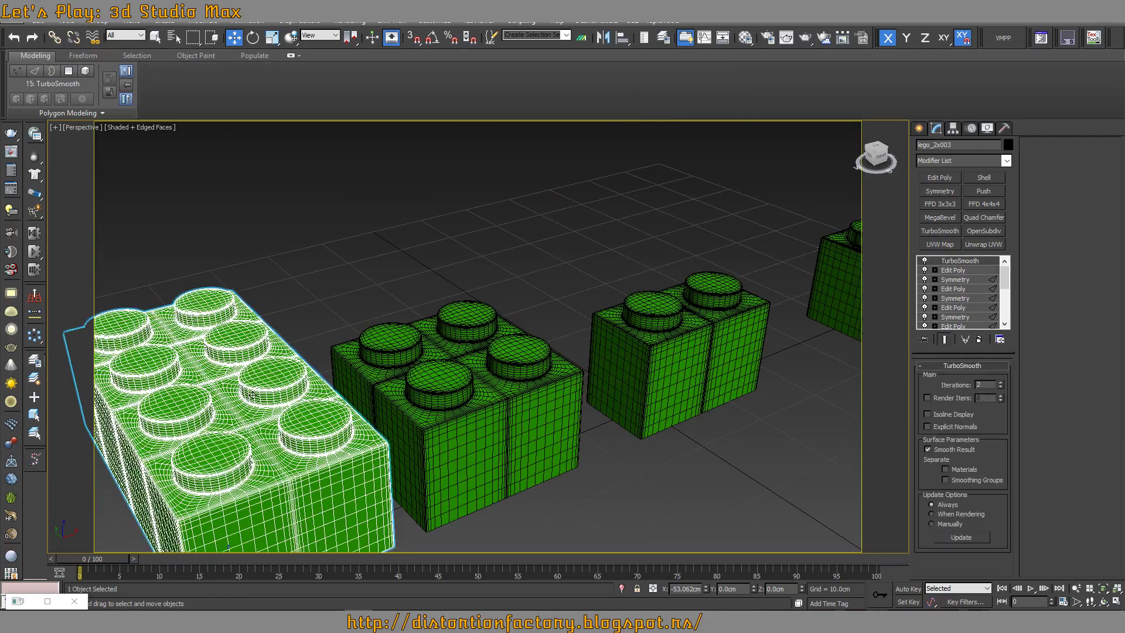
{"action": "scroll", "coordinate": [219, 398], "scroll_direction": "down", "scroll_amount": 2}
{"action": "scroll", "coordinate": [219, 397], "scroll_direction": "down", "scroll_amount": 1}
{"action": "scroll", "coordinate": [220, 398], "scroll_direction": "down", "scroll_amount": 2}
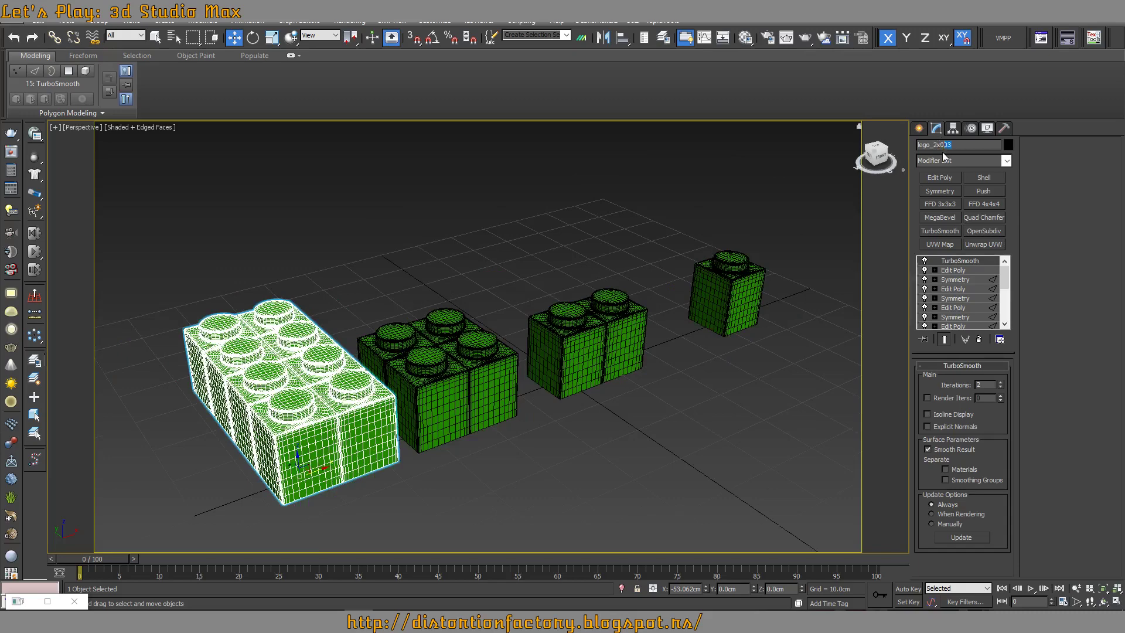
Rename the brick lego_2x4 and move it to the left end of the row
{"action": "key", "text": "BackSpace"}
{"action": "type", "text": "4"}
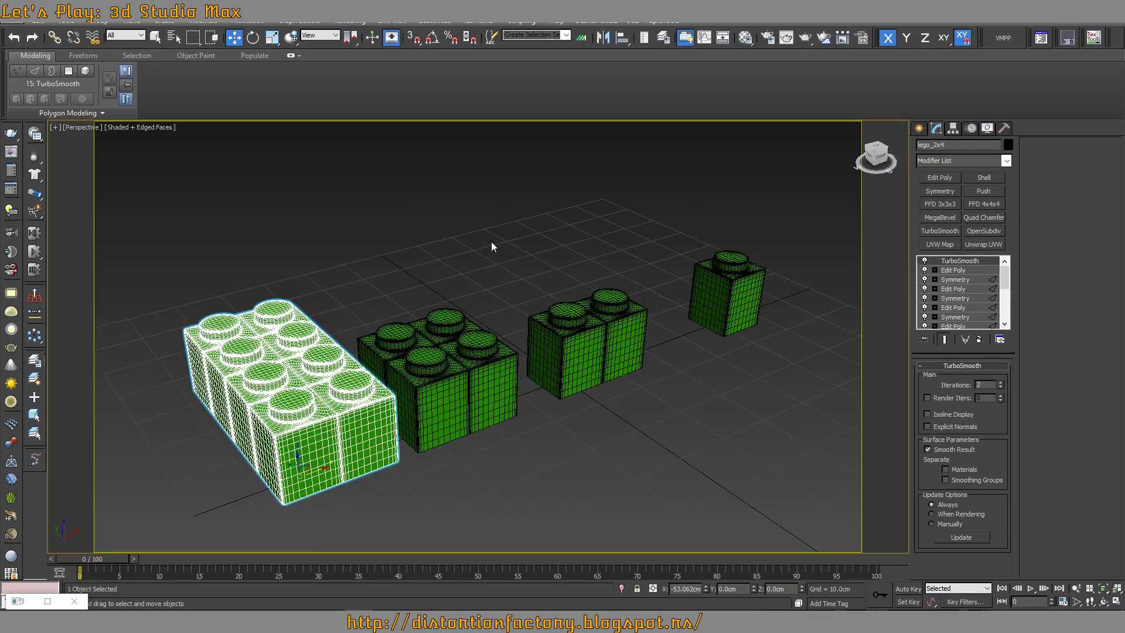
{"action": "left_click", "coordinate": [491, 241]}
{"action": "middle_click_drag", "start_coordinate": [479, 265], "coordinate": [351, 364], "text": "alt"}
{"action": "left_click", "coordinate": [343, 375]}
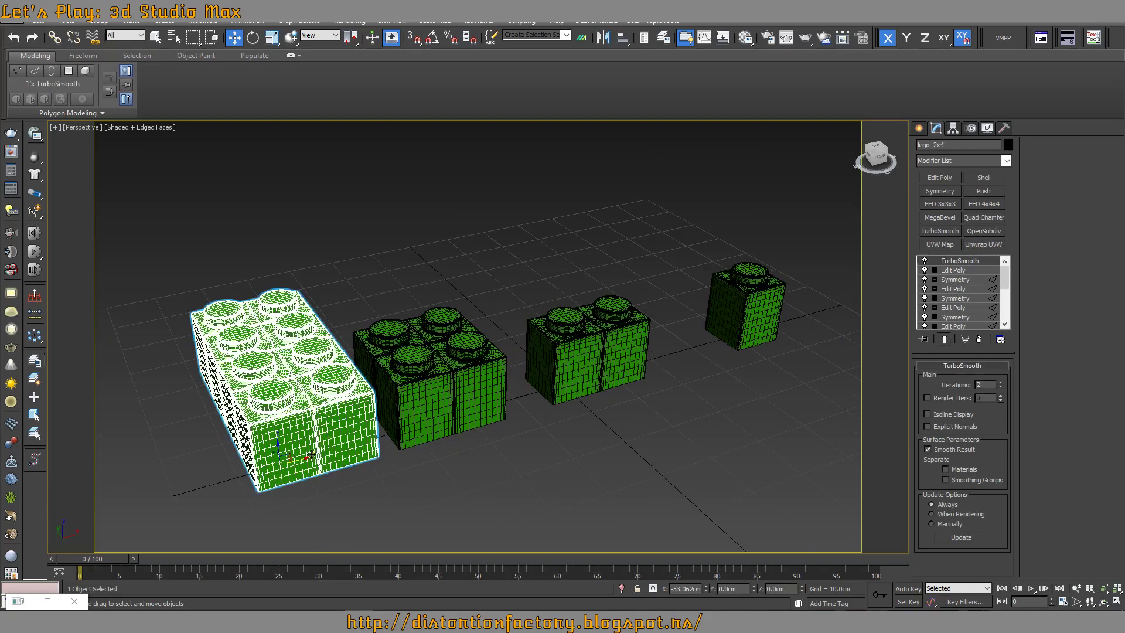
{"action": "left_click_drag", "start_coordinate": [310, 456], "coordinate": [164, 502]}
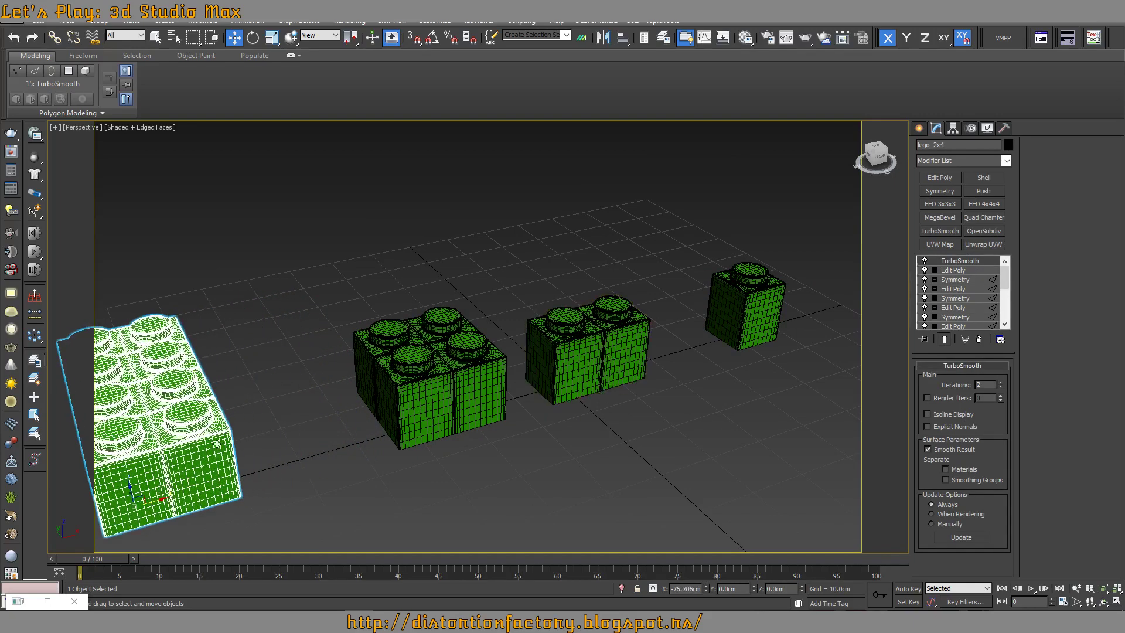
{"action": "middle_click_drag", "start_coordinate": [198, 471], "coordinate": [364, 404]}
{"action": "left_click_drag", "start_coordinate": [363, 404], "coordinate": [325, 416]}
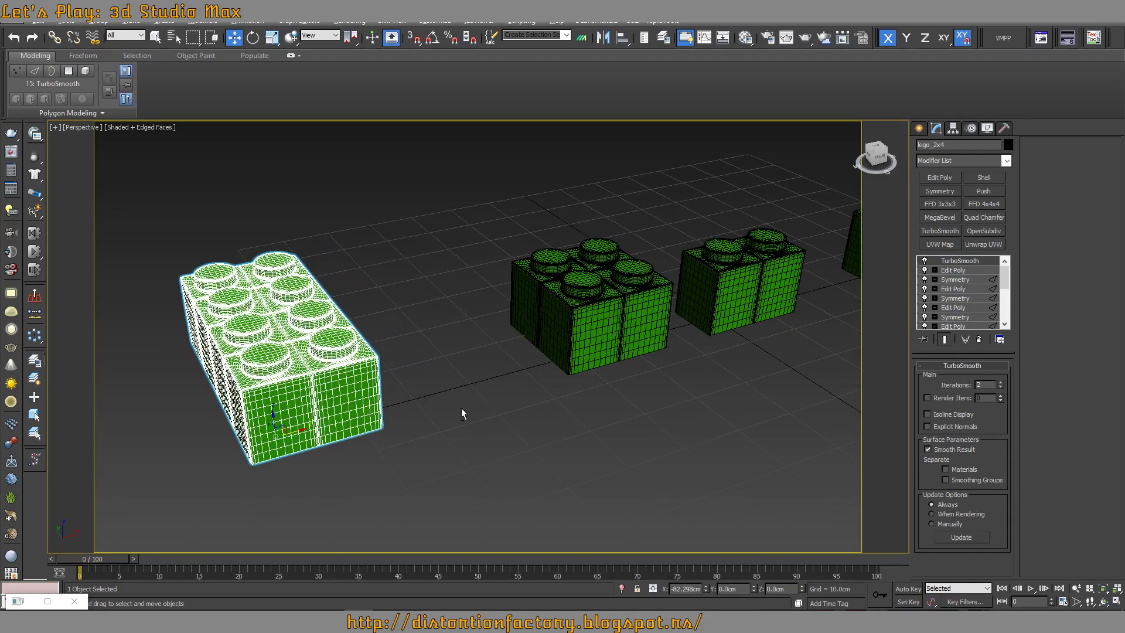
Clone the 2x2 brick to the left and the 2x1 brick upward
{"action": "left_click", "coordinate": [615, 315]}
{"action": "middle_click_drag", "start_coordinate": [614, 315], "coordinate": [592, 324]}
{"action": "left_click_drag", "start_coordinate": [574, 360], "coordinate": [428, 401], "text": "shift"}
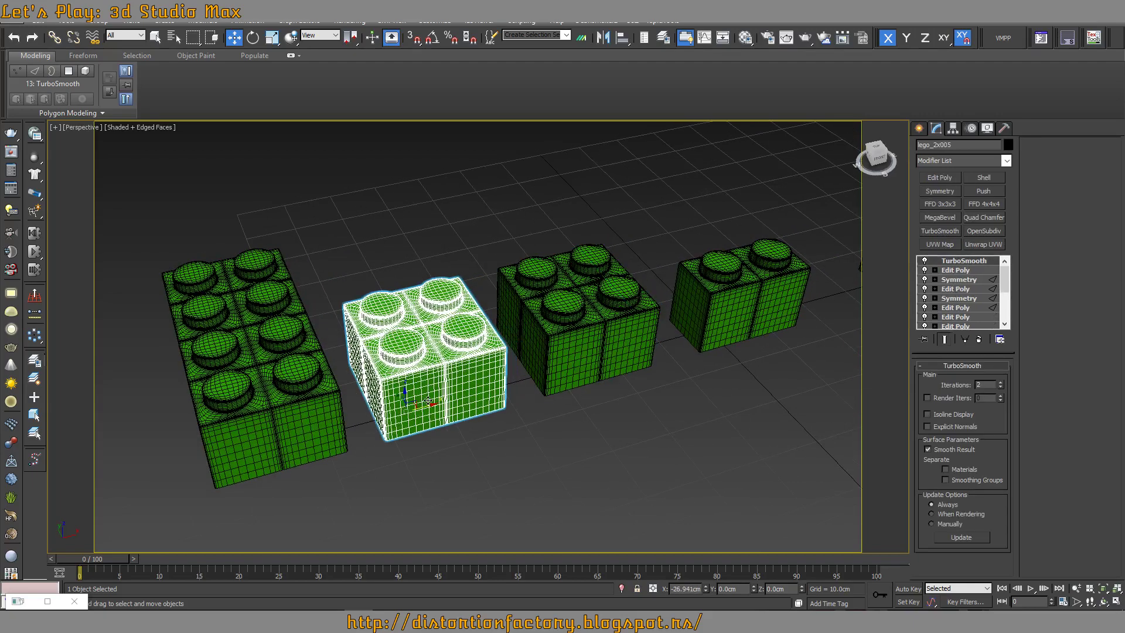
{"action": "left_click", "coordinate": [565, 360]}
{"action": "left_click", "coordinate": [726, 299]}
{"action": "middle_click_drag", "start_coordinate": [726, 299], "coordinate": [716, 323]}
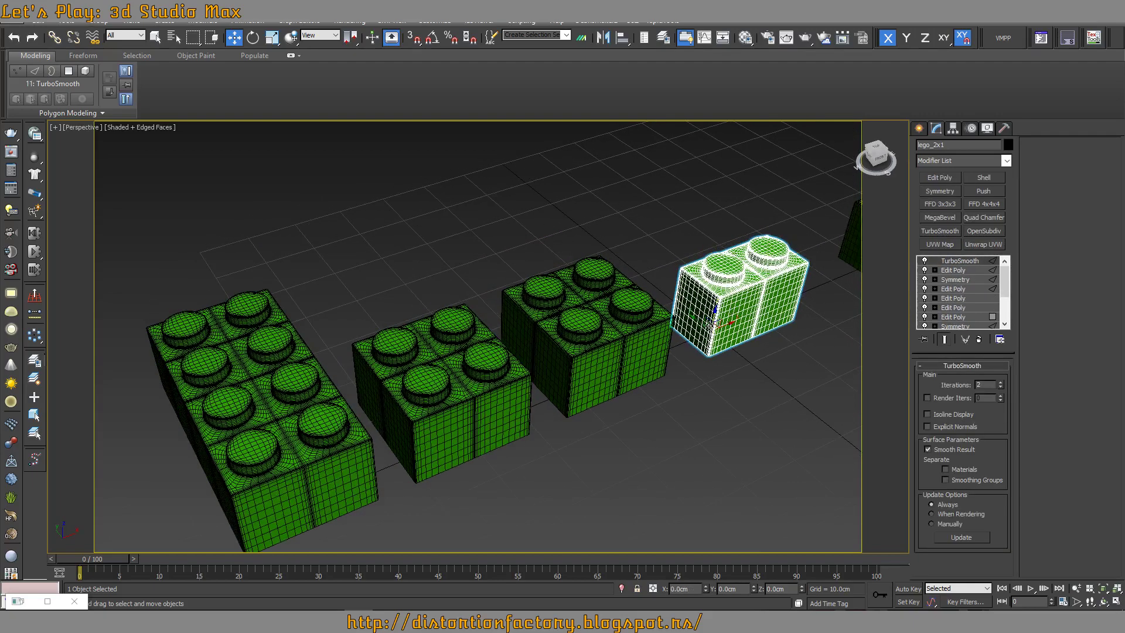
{"action": "left_click_drag", "start_coordinate": [716, 324], "coordinate": [525, 221], "text": "shift"}
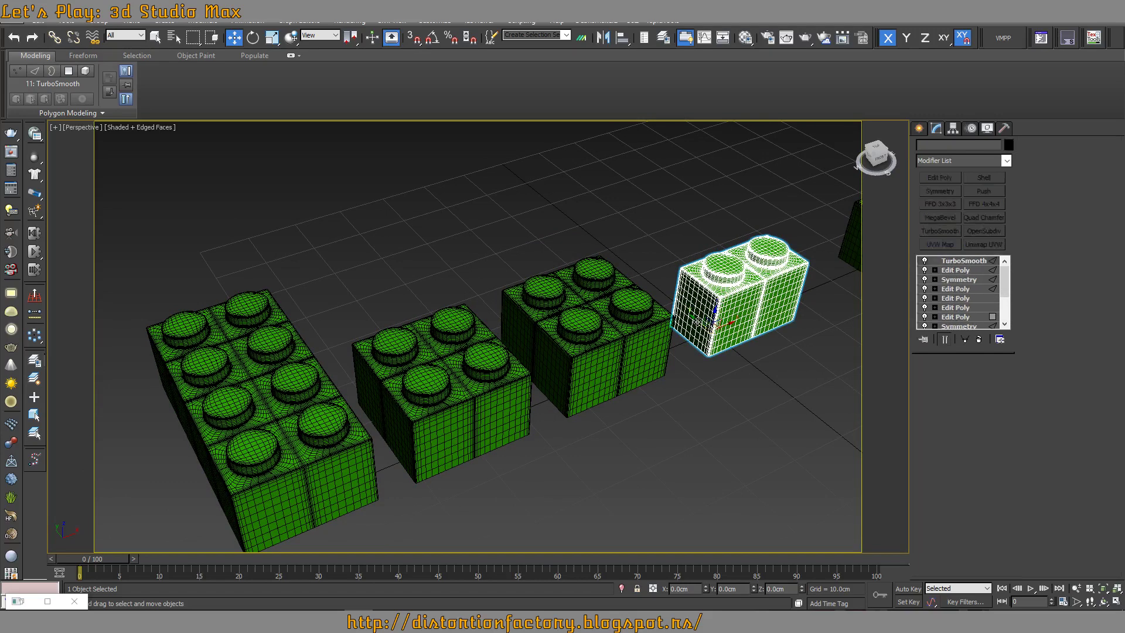
{"action": "left_click", "coordinate": [564, 358]}
Delete TurboSmooth from both copies and move the 2x1 copy to the left
{"action": "right_click", "coordinate": [954, 261]}
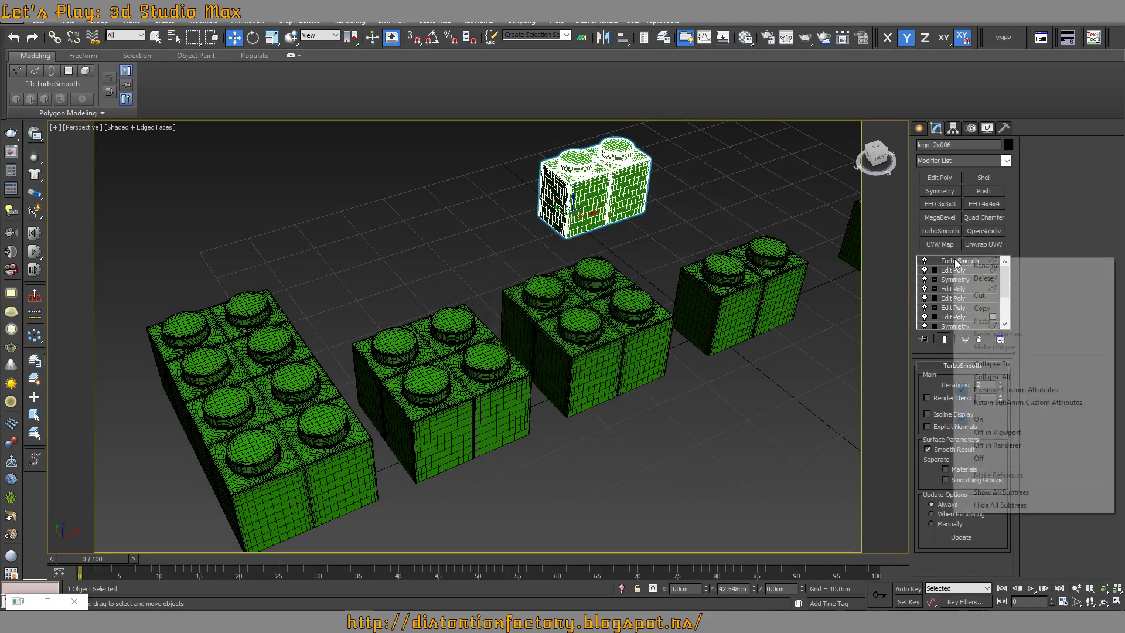
{"action": "left_click", "coordinate": [973, 279]}
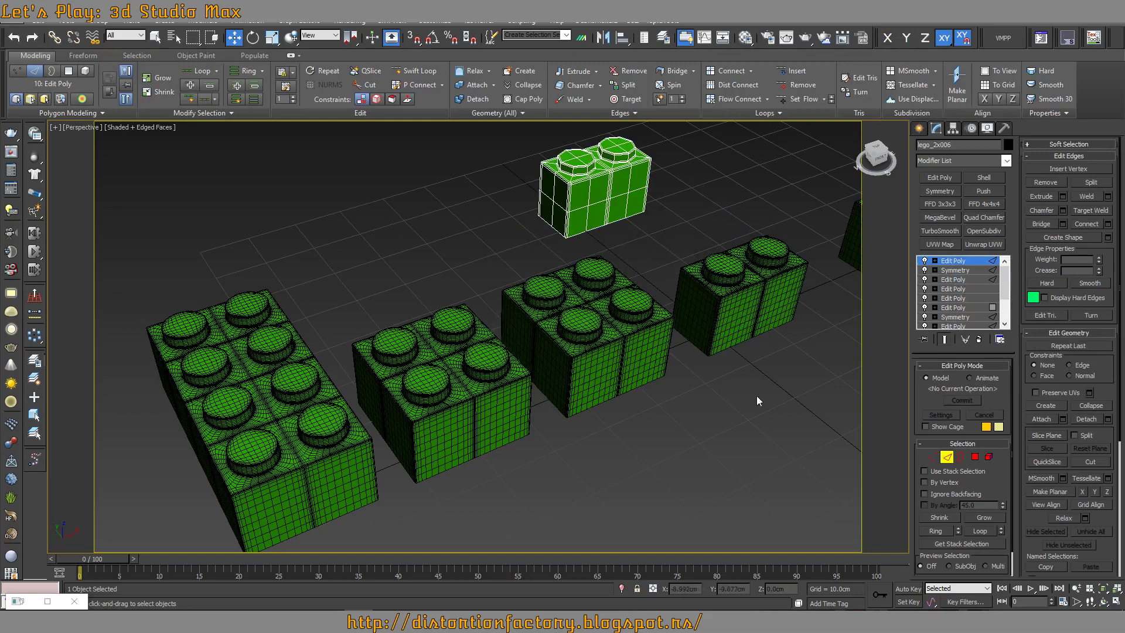
{"action": "left_click", "coordinate": [511, 413]}
{"action": "right_click", "coordinate": [966, 268]}
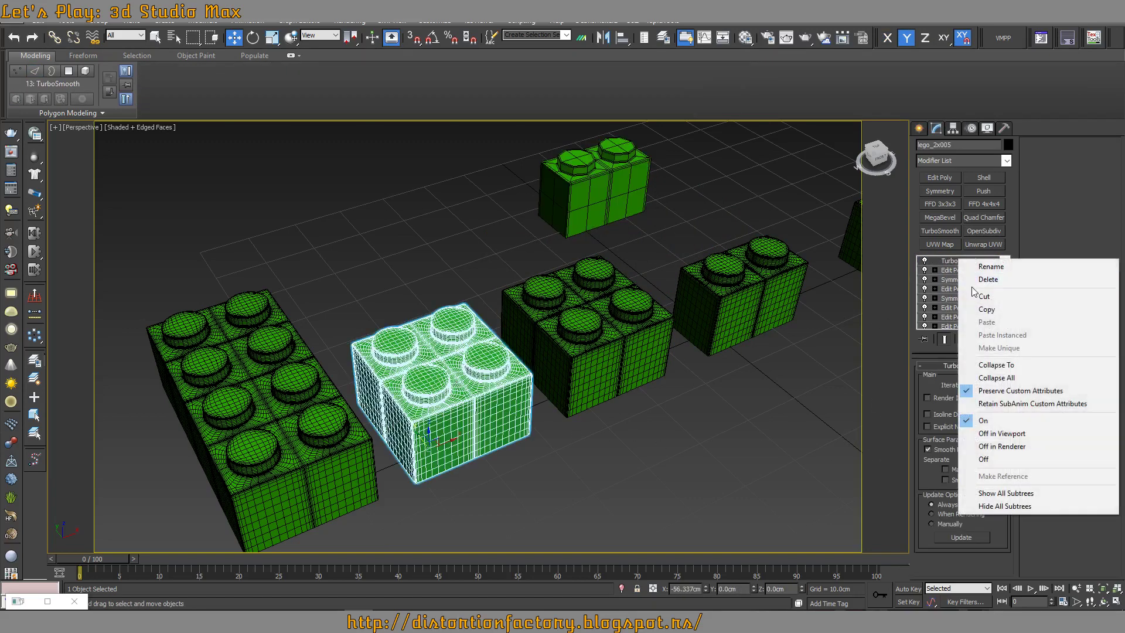
{"action": "left_click", "coordinate": [973, 278]}
{"action": "left_click", "coordinate": [555, 193]}
{"action": "scroll", "coordinate": [555, 194], "scroll_direction": "down", "scroll_amount": 2}
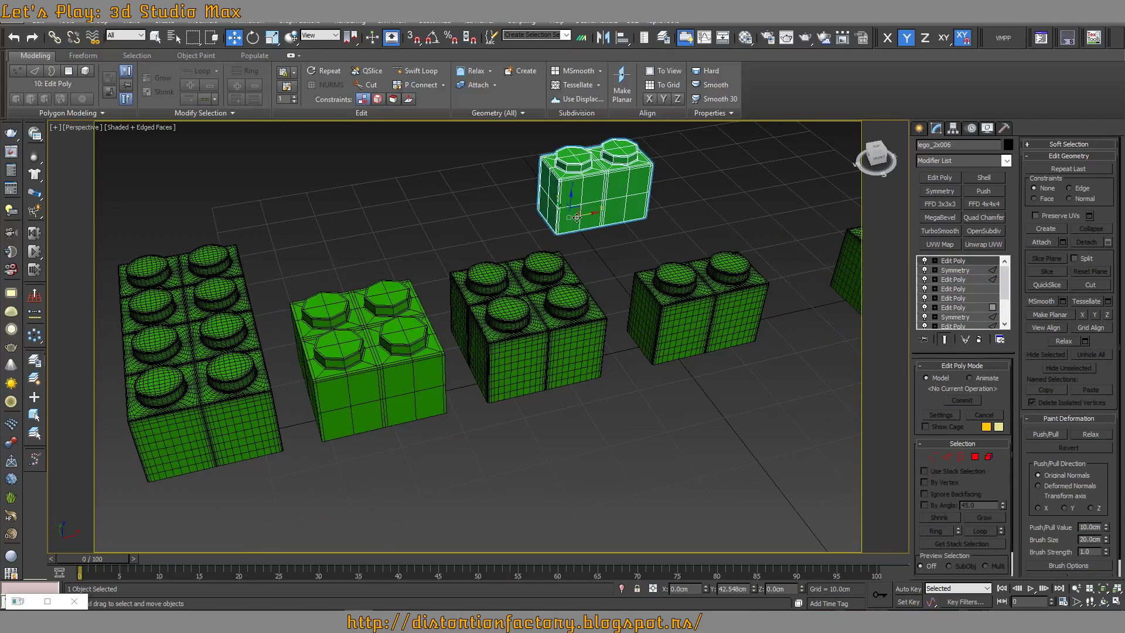
{"action": "left_click_drag", "start_coordinate": [580, 217], "coordinate": [321, 263]}
{"action": "scroll", "coordinate": [322, 263], "scroll_direction": "up", "scroll_amount": 4}
{"action": "scroll", "coordinate": [457, 152], "scroll_direction": "up", "scroll_amount": 2}
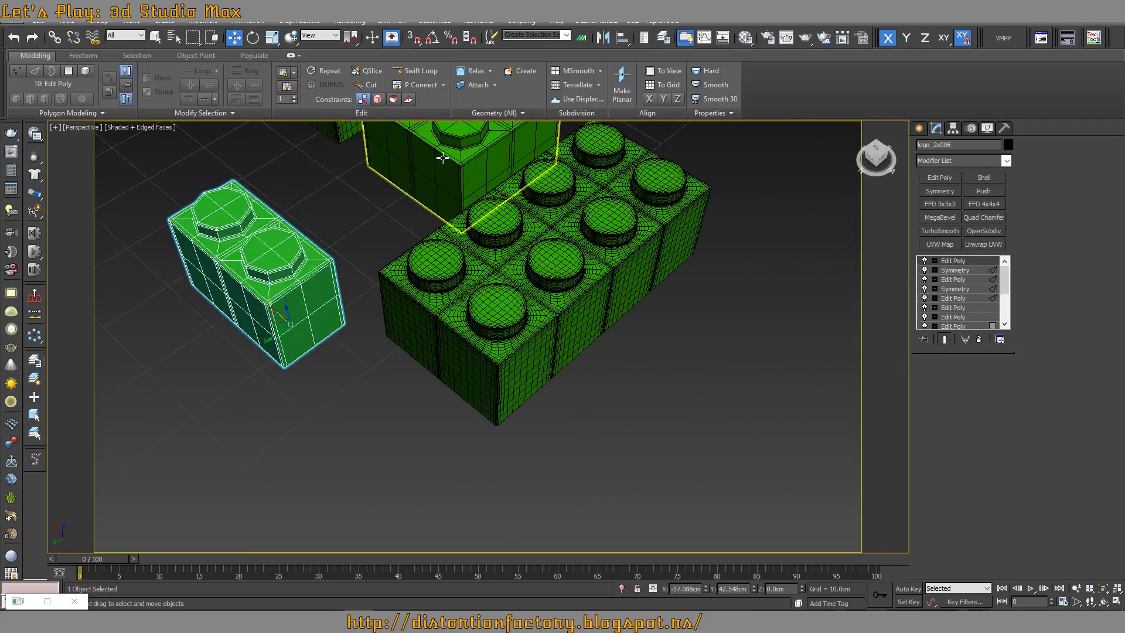
Enter Polygon mode on the 2x2 copy and frame it in the top view
{"action": "left_click", "coordinate": [457, 165]}
{"action": "key", "text": "z"}
{"action": "left_click", "coordinate": [976, 456]}
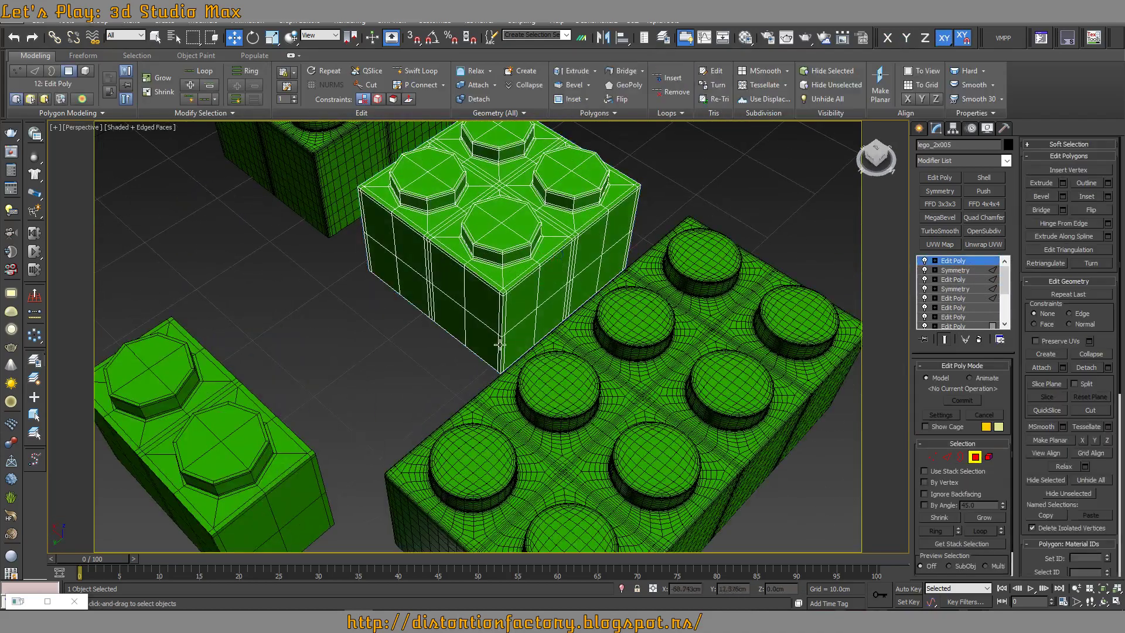
{"action": "middle_click_drag", "start_coordinate": [516, 275], "coordinate": [530, 350], "text": "alt"}
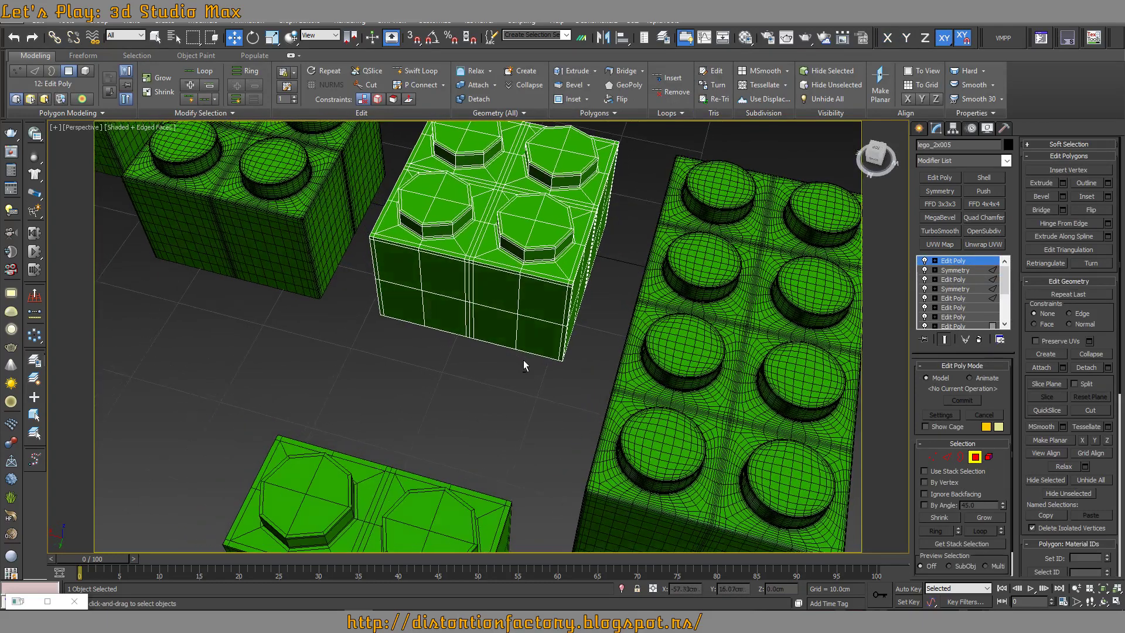
{"action": "key", "text": "alt+w"}
{"action": "left_click", "coordinate": [1110, 596]}
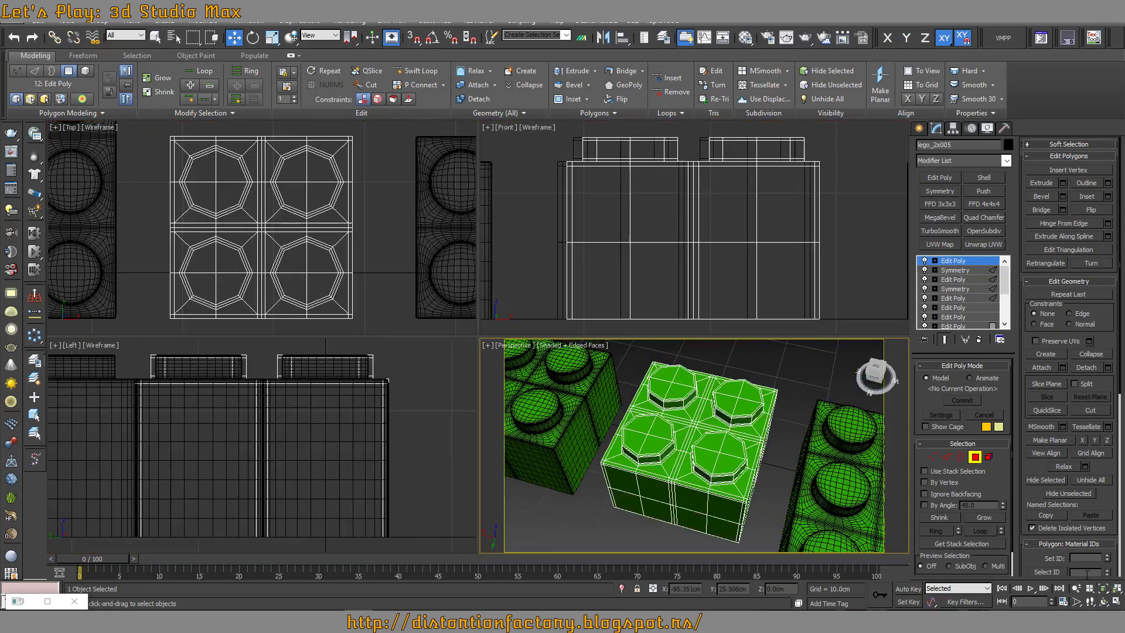
{"action": "scroll", "coordinate": [263, 211], "scroll_direction": "down", "scroll_amount": 5}
{"action": "middle_click_drag", "start_coordinate": [262, 202], "coordinate": [258, 230]}
{"action": "key", "text": "alt+w"}
{"action": "scroll", "coordinate": [435, 248], "scroll_direction": "up", "scroll_amount": 8}
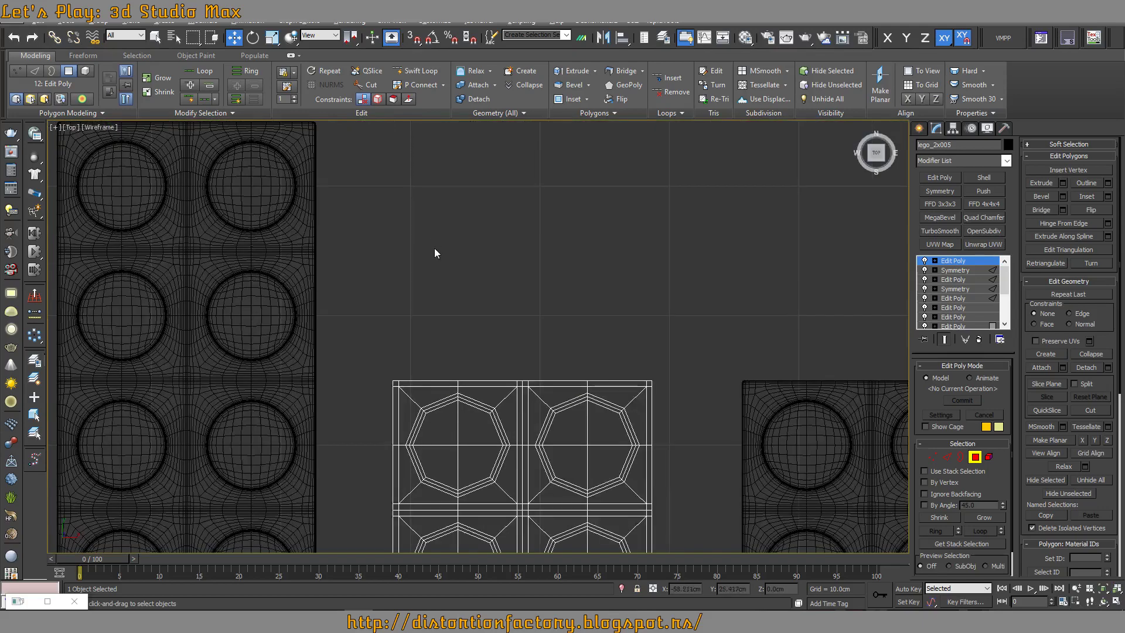
{"action": "scroll", "coordinate": [434, 247], "scroll_direction": "up", "scroll_amount": 2}
Select the 2x2 copy's front polygons and delete them
{"action": "left_click_drag", "start_coordinate": [319, 323], "coordinate": [415, 382]}
{"action": "left_click_drag", "start_coordinate": [778, 452], "coordinate": [778, 454]}
{"action": "left_click_drag", "start_coordinate": [803, 512], "coordinate": [737, 516]}
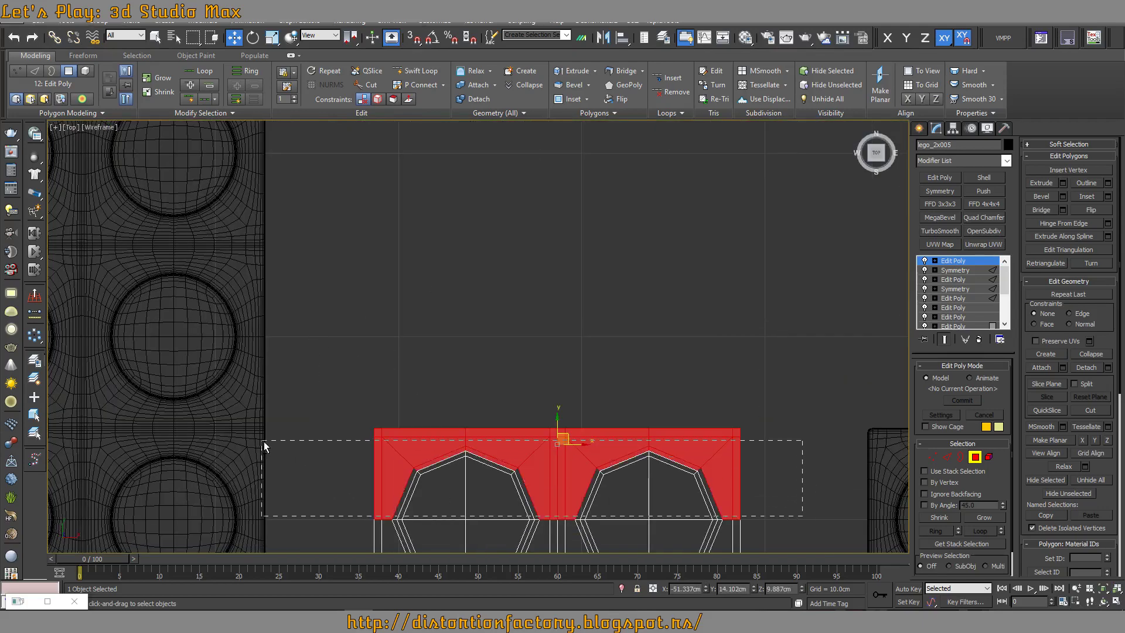
{"action": "left_click_drag", "start_coordinate": [264, 447], "coordinate": [257, 436]}
{"action": "key", "text": "alt+w"}
{"action": "right_click", "coordinate": [644, 446]}
{"action": "key", "text": "alt+w"}
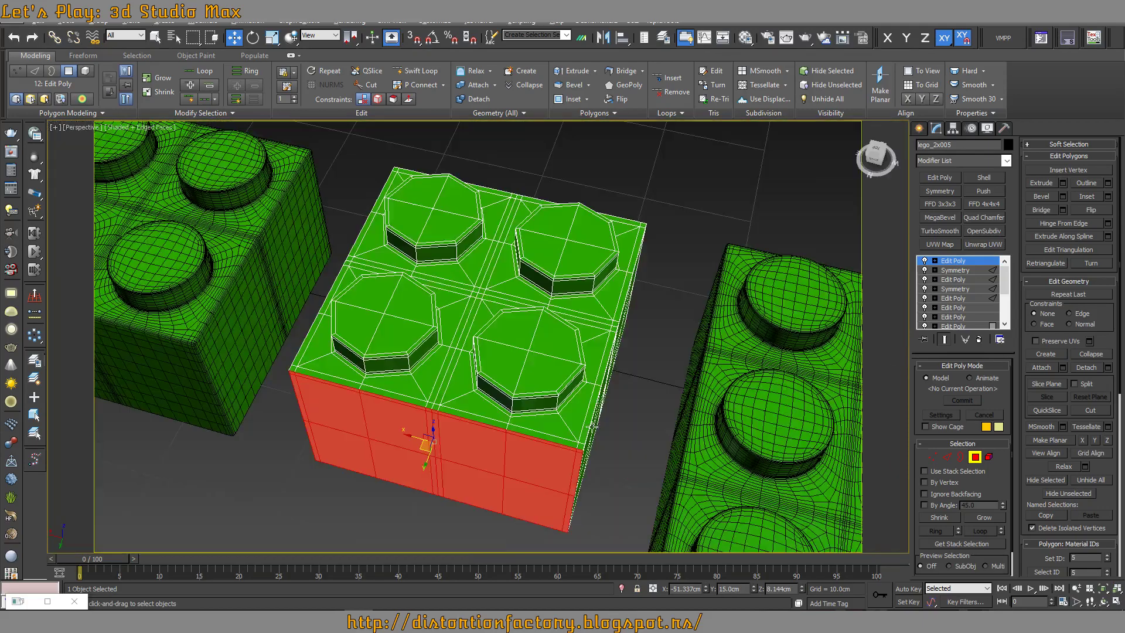
{"action": "mouse_move", "coordinate": [593, 426]}
{"action": "middle_mouse_down", "text": "alt"}
{"action": "mouse_move", "coordinate": [586, 402]}
{"action": "mouse_move", "coordinate": [703, 411]}
{"action": "middle_mouse_up", "text": "alt"}
{"action": "key", "text": "Delete"}
{"action": "scroll", "coordinate": [585, 402], "scroll_direction": "down", "scroll_amount": 10}
Delete the 2x1 copy's front faces using angle-based polygon selection
{"action": "left_click", "coordinate": [976, 457]}
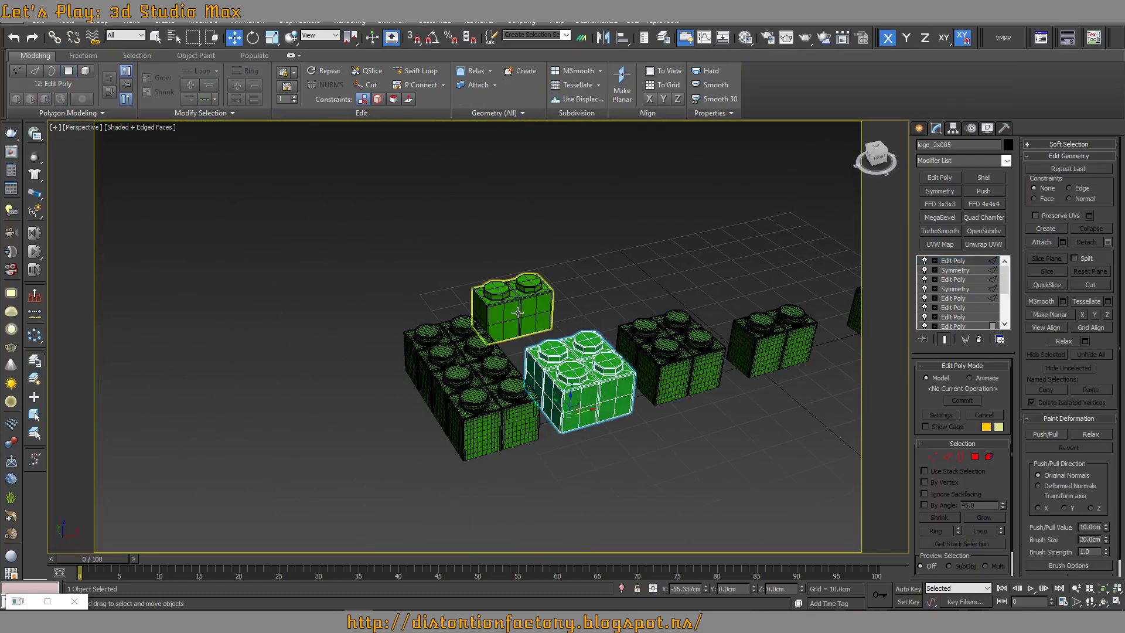
{"action": "left_click", "coordinate": [512, 307]}
{"action": "key", "text": "z"}
{"action": "left_click", "coordinate": [975, 457]}
{"action": "left_click", "coordinate": [925, 505]}
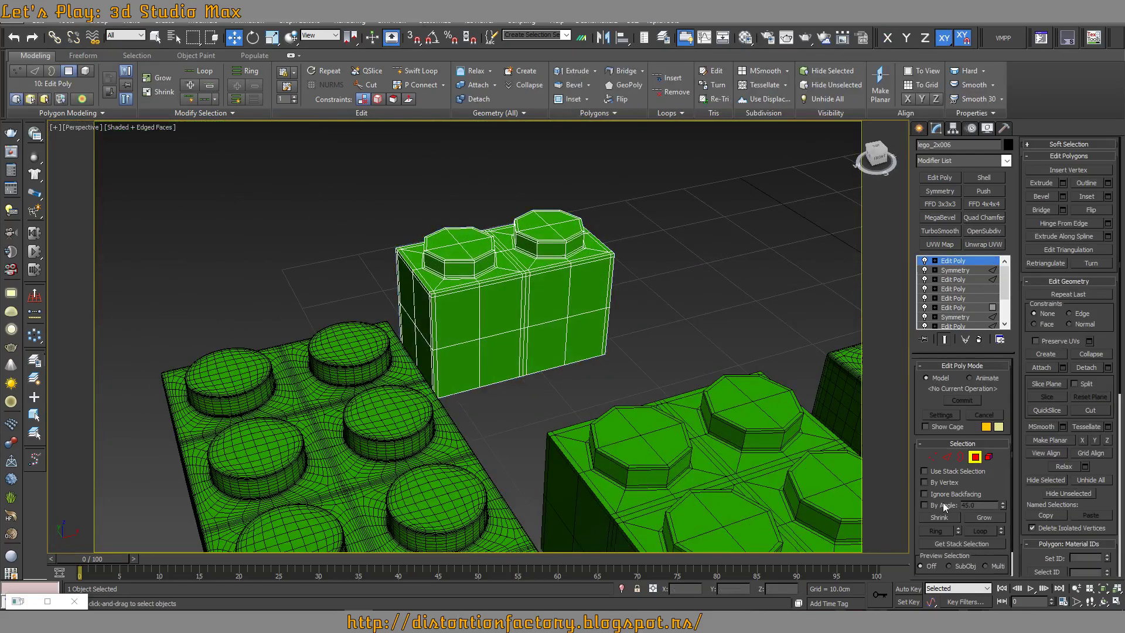
{"action": "left_click", "coordinate": [520, 345]}
{"action": "key", "text": "Delete"}
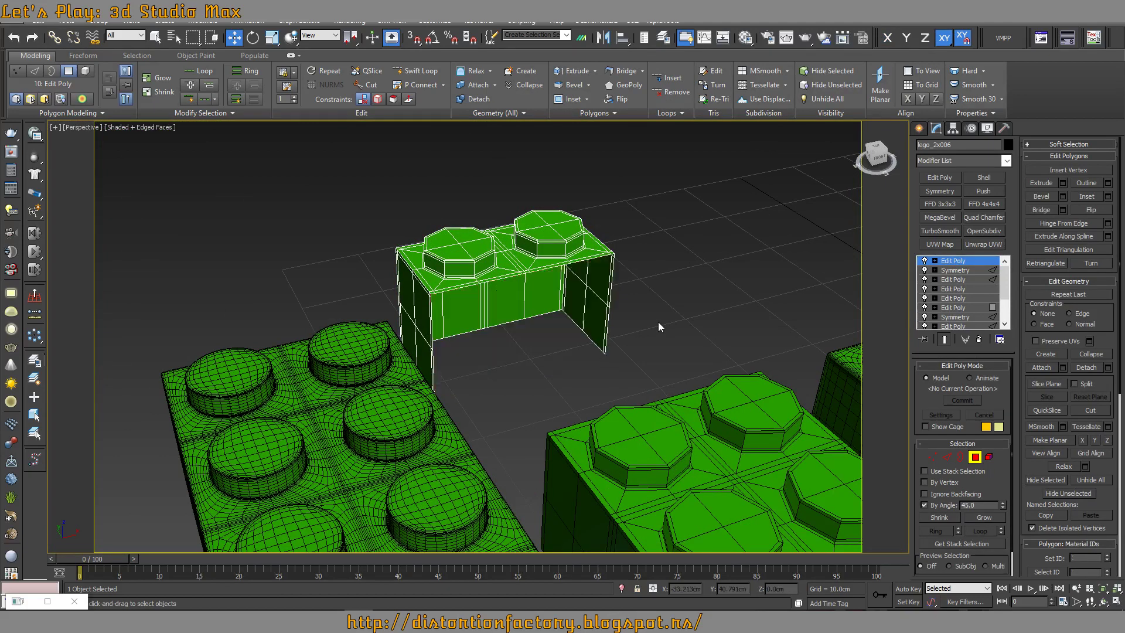
{"action": "left_click", "coordinate": [926, 505]}
{"action": "left_click", "coordinate": [975, 456]}
With 3D snapping on, snap the open 2x1 brick onto lego_2x005's open side
{"action": "key", "text": "z"}
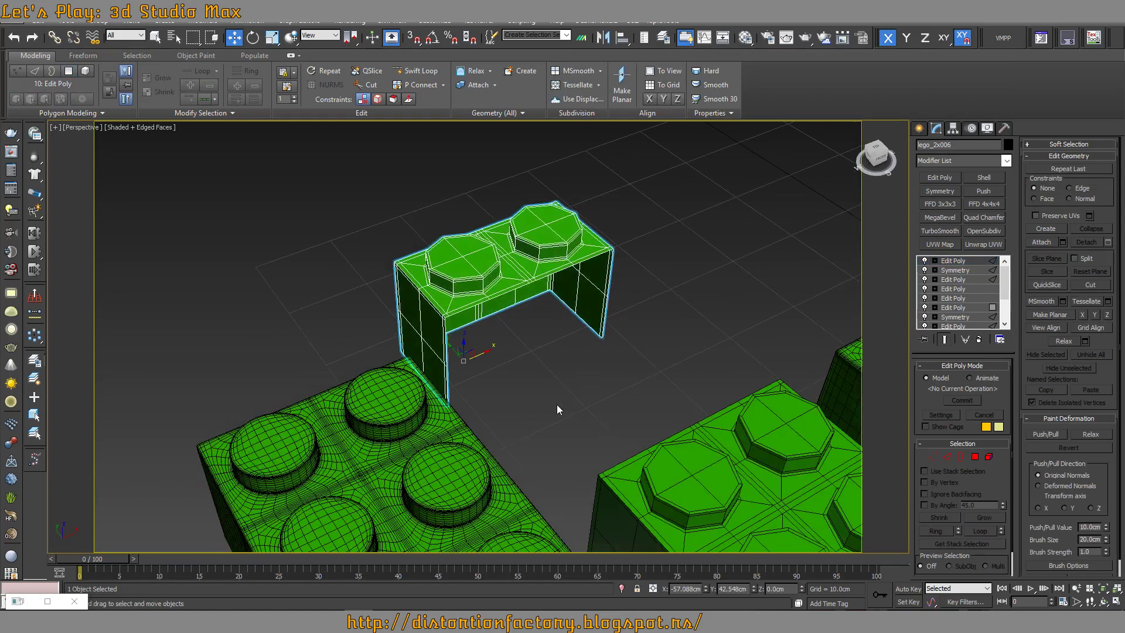
{"action": "key", "text": "s"}
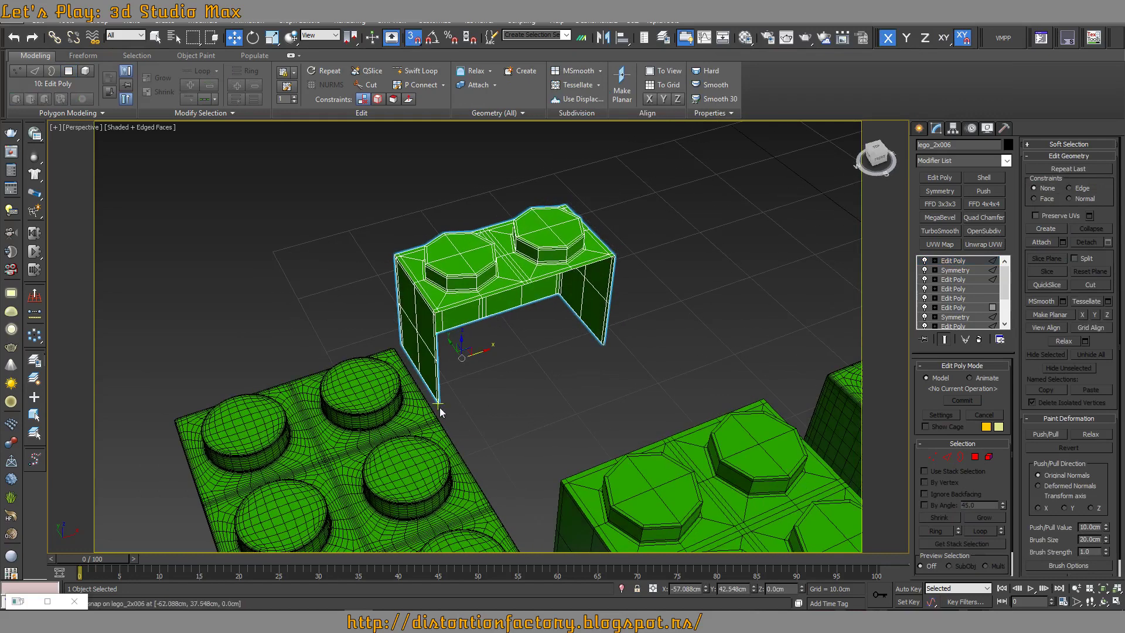
{"action": "left_click_drag", "start_coordinate": [462, 370], "coordinate": [505, 380]}
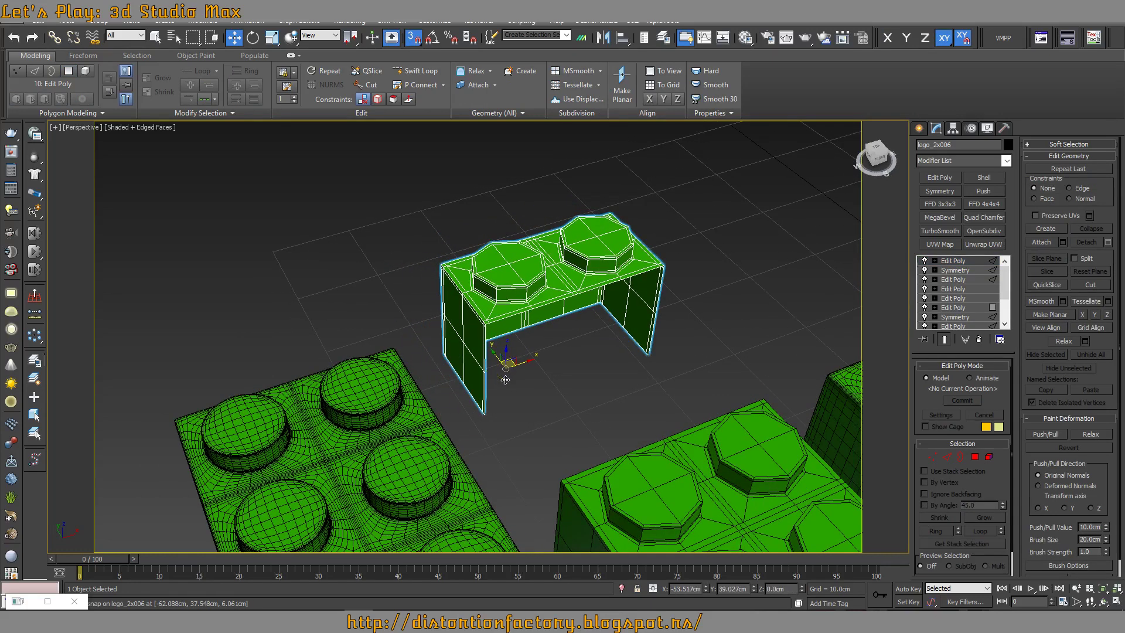
{"action": "mouse_move", "coordinate": [505, 380]}
{"action": "middle_mouse_down", "text": "alt"}
{"action": "mouse_move", "coordinate": [623, 435]}
{"action": "mouse_move", "coordinate": [638, 404]}
{"action": "mouse_move", "coordinate": [649, 407]}
{"action": "middle_mouse_up", "text": "alt"}
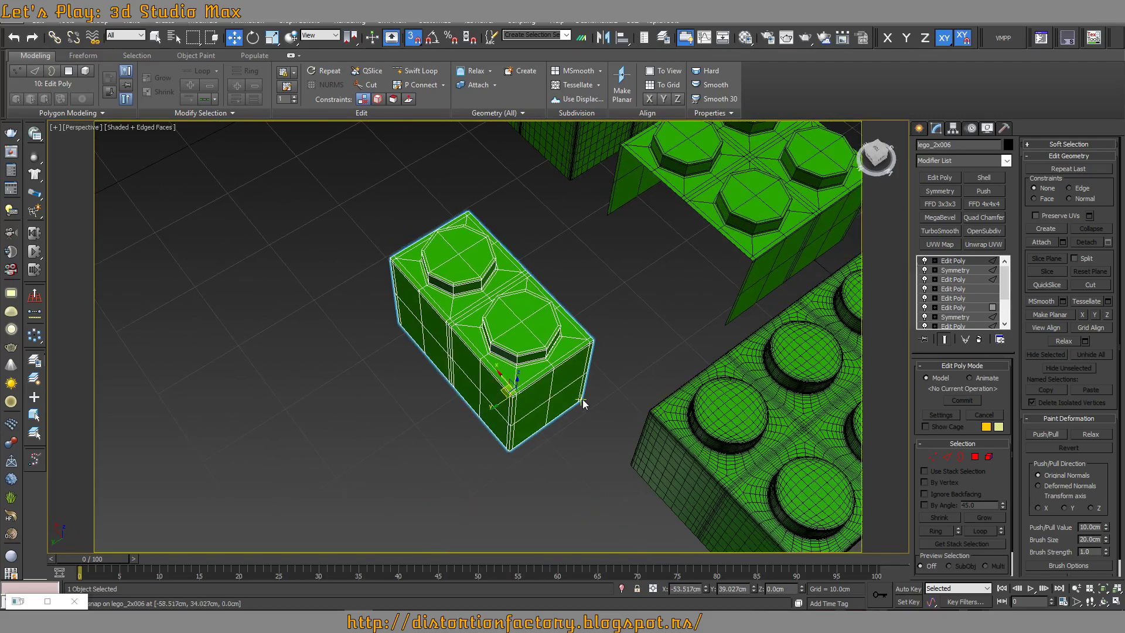
{"action": "left_click_drag", "start_coordinate": [581, 398], "coordinate": [726, 311]}
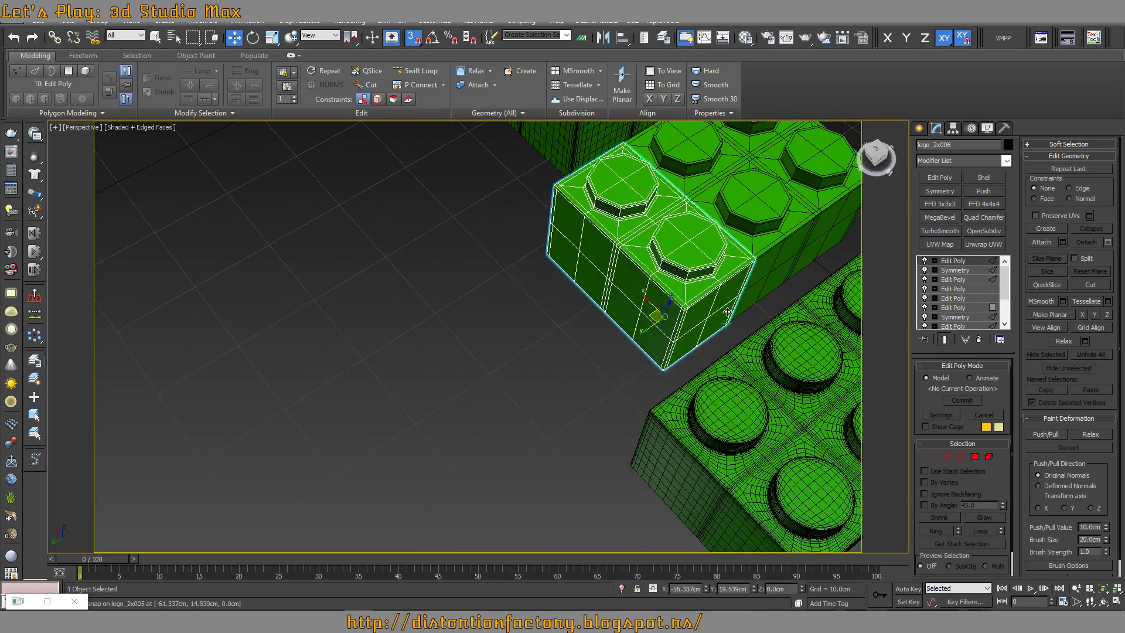
{"action": "mouse_move", "coordinate": [726, 312]}
{"action": "middle_mouse_down", "text": "alt"}
{"action": "mouse_move", "coordinate": [620, 288]}
{"action": "mouse_move", "coordinate": [645, 325]}
{"action": "mouse_move", "coordinate": [527, 467]}
{"action": "middle_mouse_up", "text": "alt"}
{"action": "scroll", "coordinate": [597, 311], "scroll_direction": "up", "scroll_amount": 3}
{"action": "scroll", "coordinate": [595, 301], "scroll_direction": "up", "scroll_amount": 5}
{"action": "scroll", "coordinate": [595, 302], "scroll_direction": "down", "scroll_amount": 5}
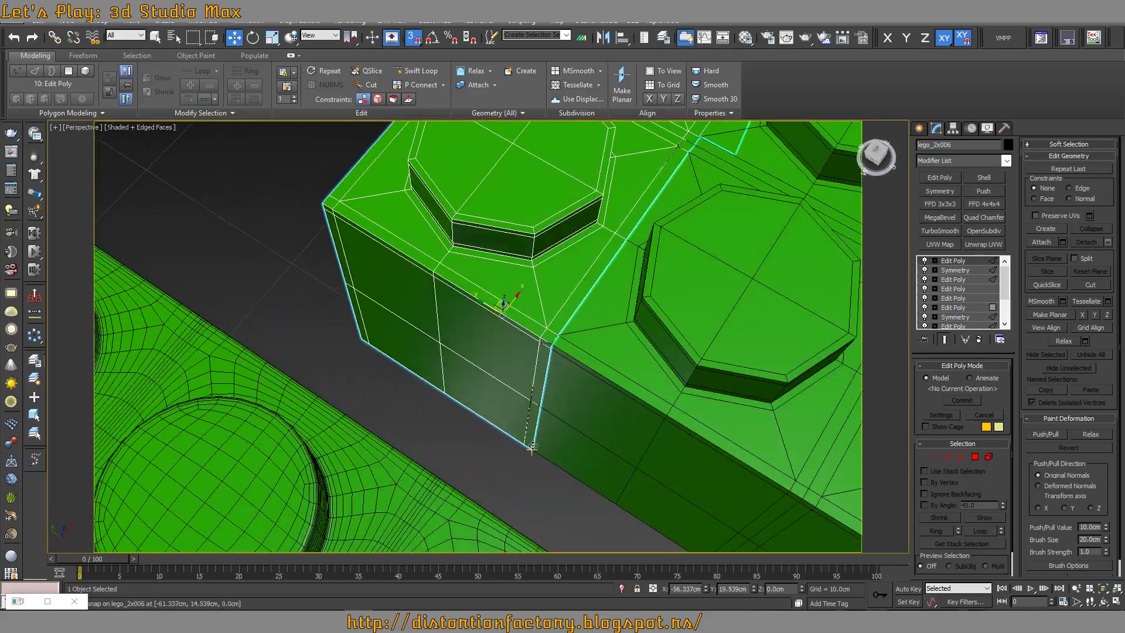
{"action": "left_click_drag", "start_coordinate": [533, 446], "coordinate": [521, 444]}
{"action": "scroll", "coordinate": [515, 442], "scroll_direction": "down", "scroll_amount": 3}
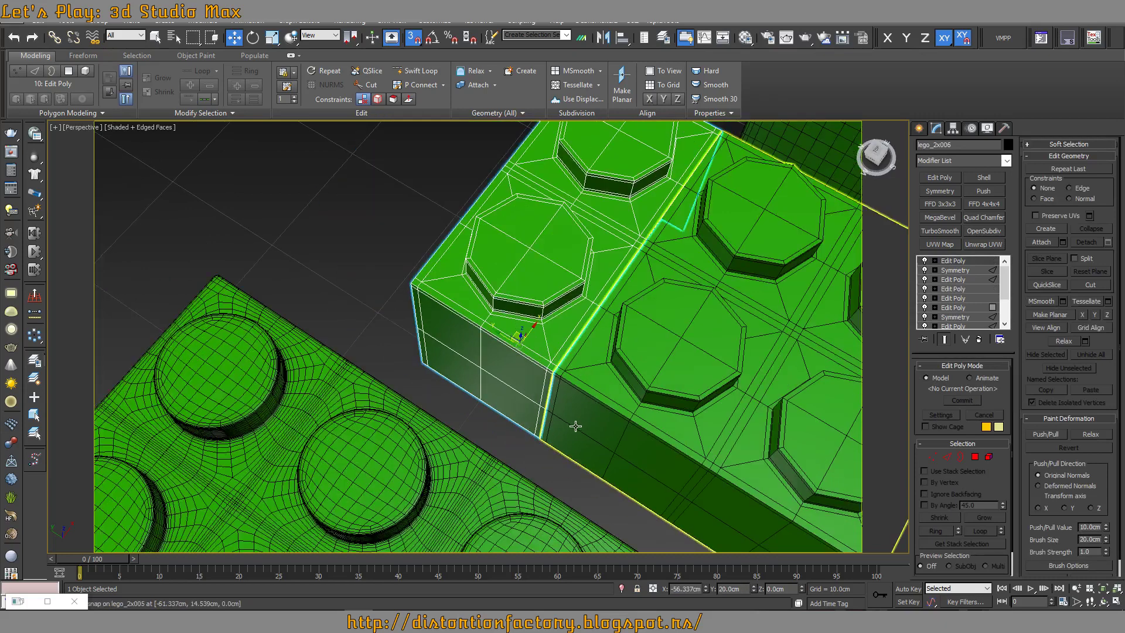
Attach the 2x1 piece to lego_2x005 and weld all vertices (540 to 528)
{"action": "left_click", "coordinate": [573, 428]}
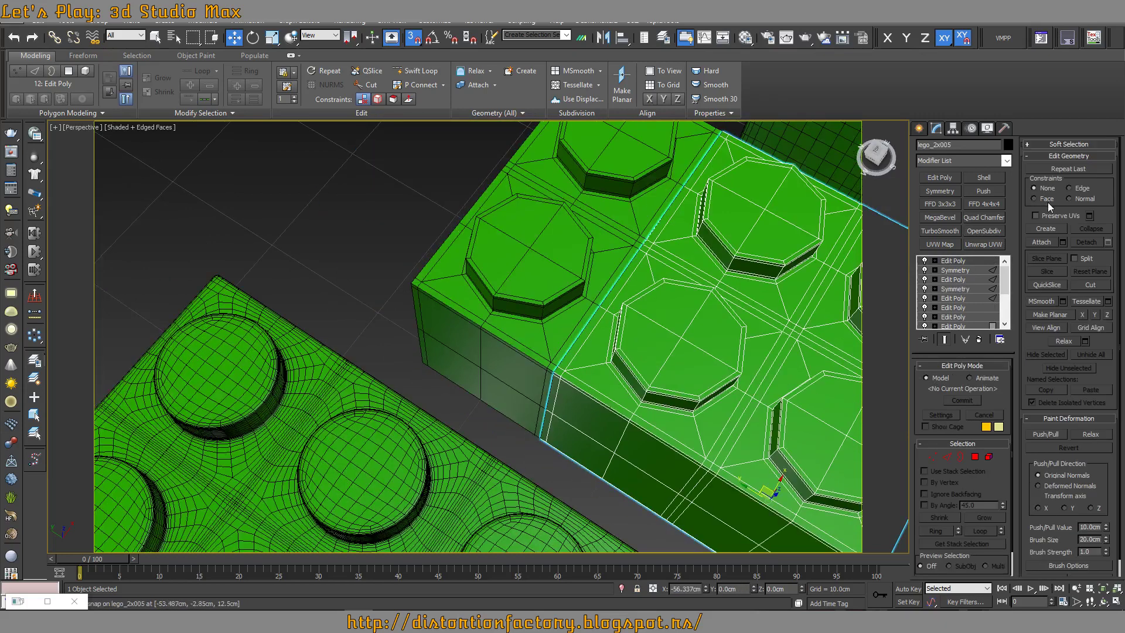
{"action": "left_click", "coordinate": [1046, 242]}
{"action": "left_click", "coordinate": [557, 264]}
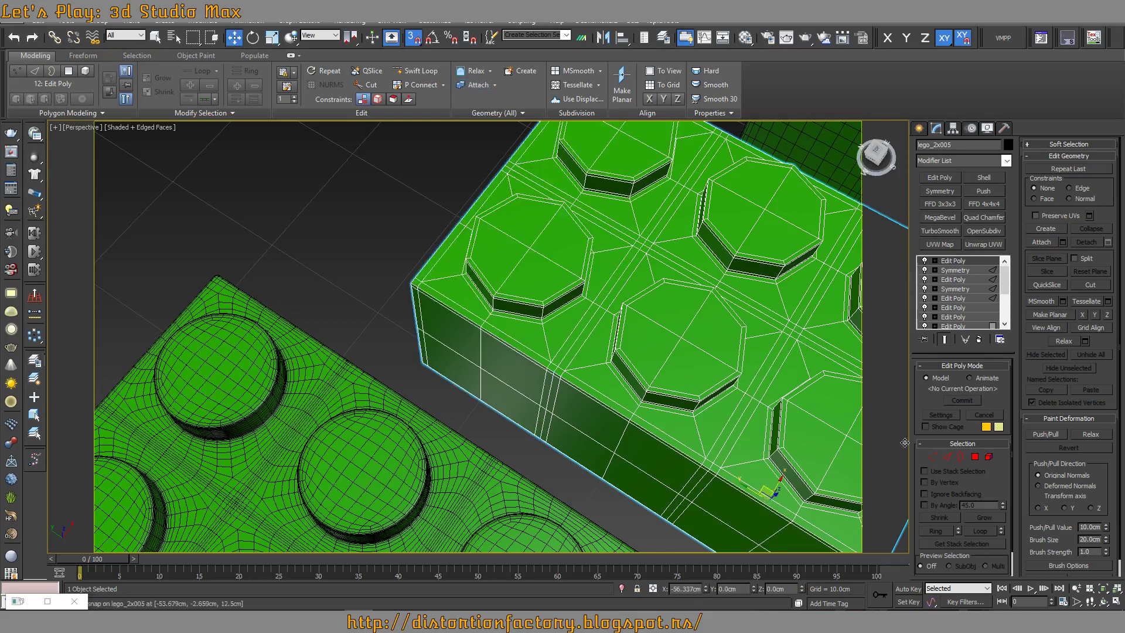
{"action": "key", "text": "1"}
{"action": "key", "text": "ctrl+a"}
{"action": "left_click", "coordinate": [576, 99], "text": "shift"}
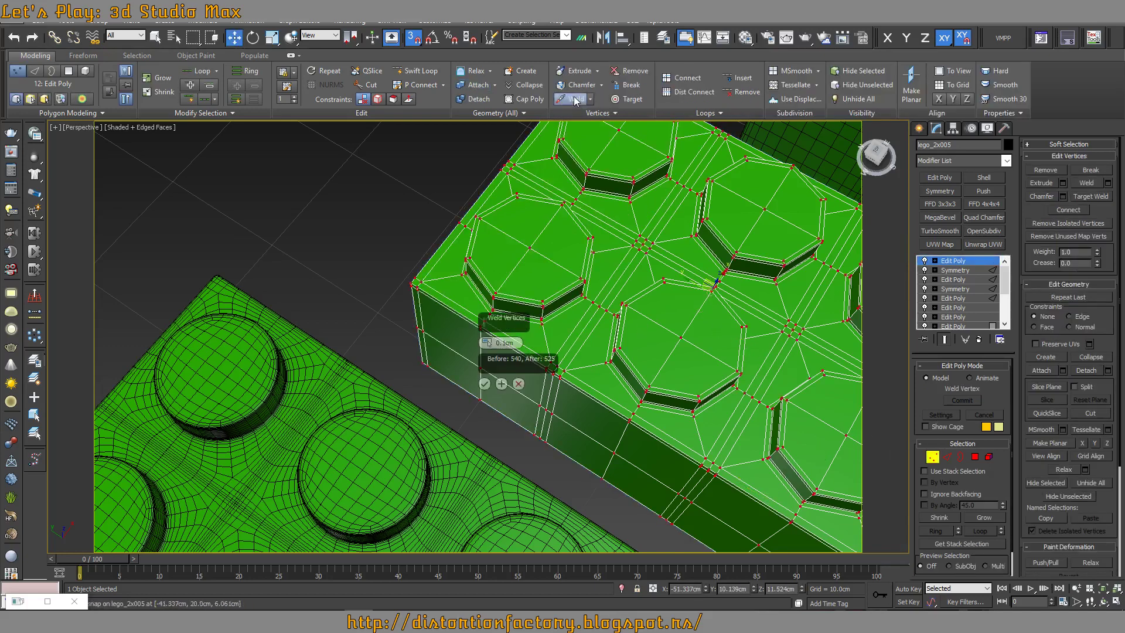
{"action": "left_click", "coordinate": [484, 384]}
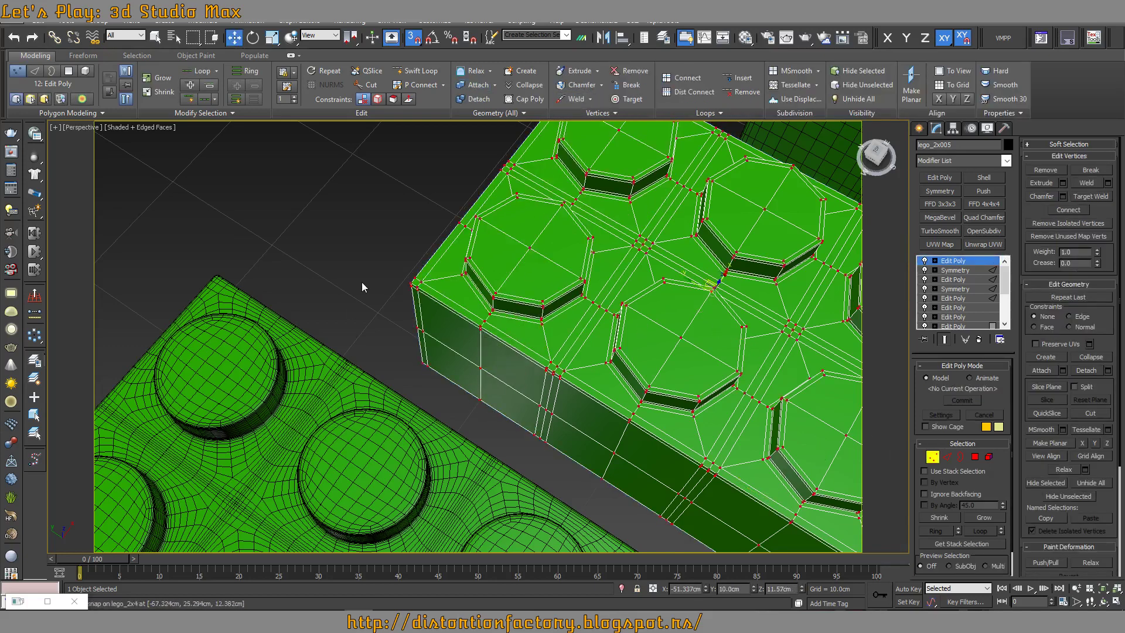
Return to object level and add a TurboSmooth modifier to the 2x3 brick
{"action": "left_click", "coordinate": [361, 287]}
{"action": "scroll", "coordinate": [440, 300], "scroll_direction": "down", "scroll_amount": 2}
{"action": "left_click", "coordinate": [933, 456]}
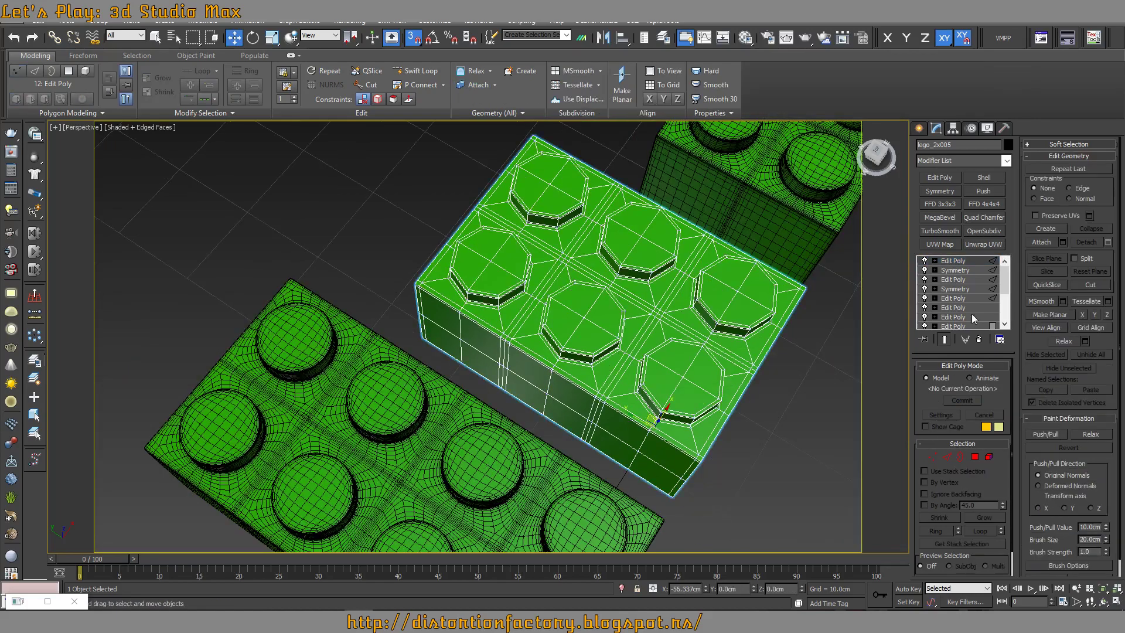
{"action": "left_click", "coordinate": [940, 231]}
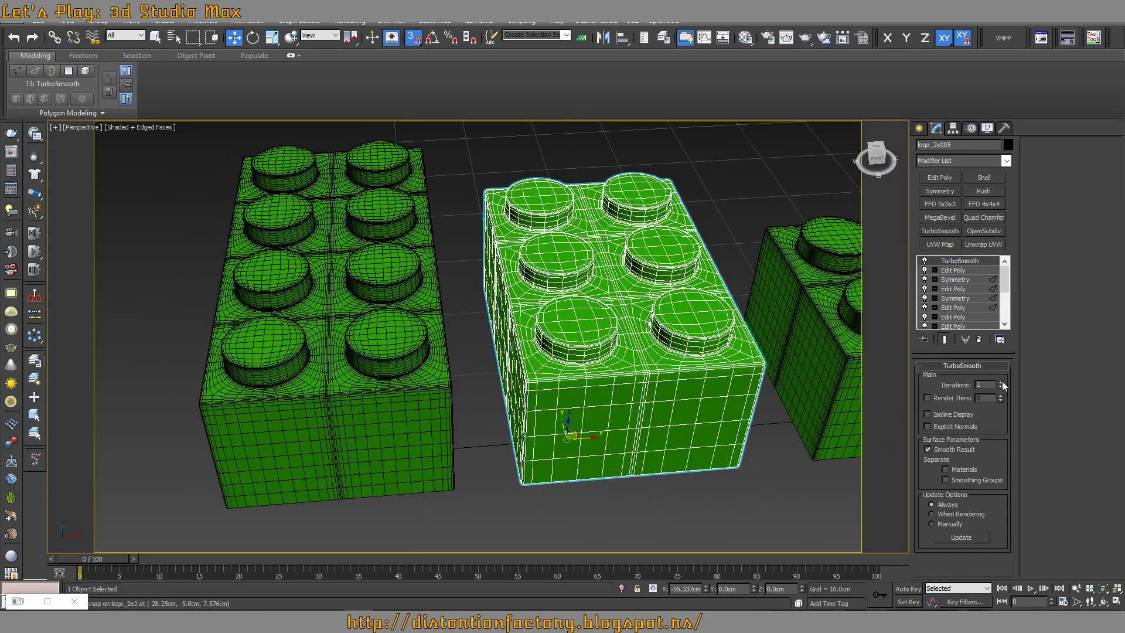
Raise the 2x3 brick's TurboSmooth Iterations to 2
{"action": "left_click", "coordinate": [1001, 382]}
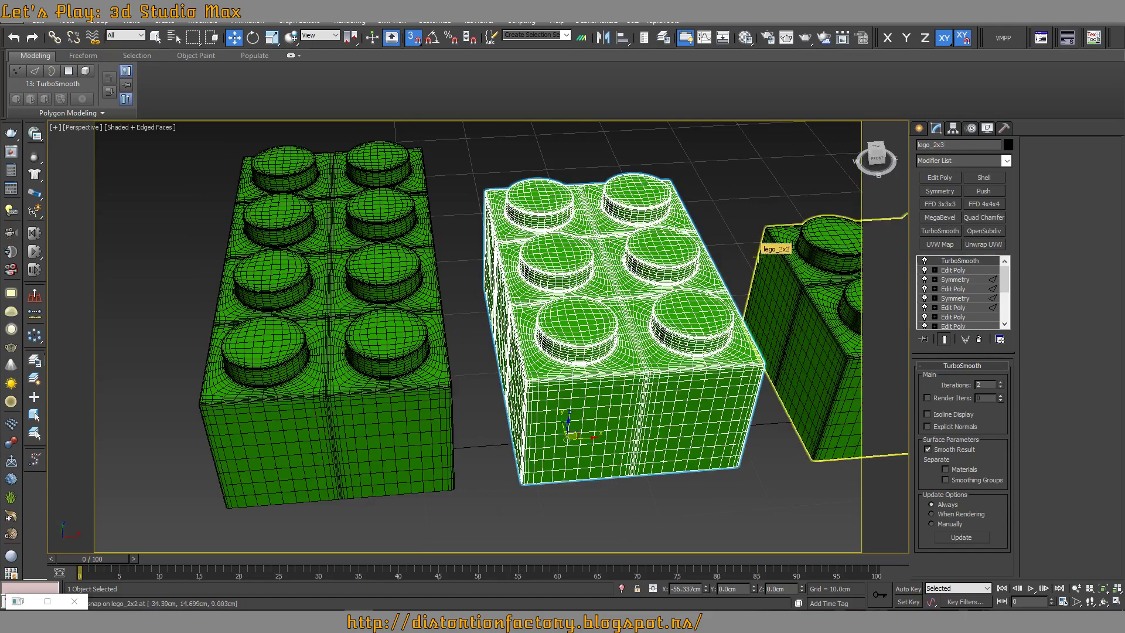
{"action": "left_click", "coordinate": [707, 173]}
{"action": "scroll", "coordinate": [707, 173], "scroll_direction": "down", "scroll_amount": 2}
{"action": "scroll", "coordinate": [671, 206], "scroll_direction": "down", "scroll_amount": 5}
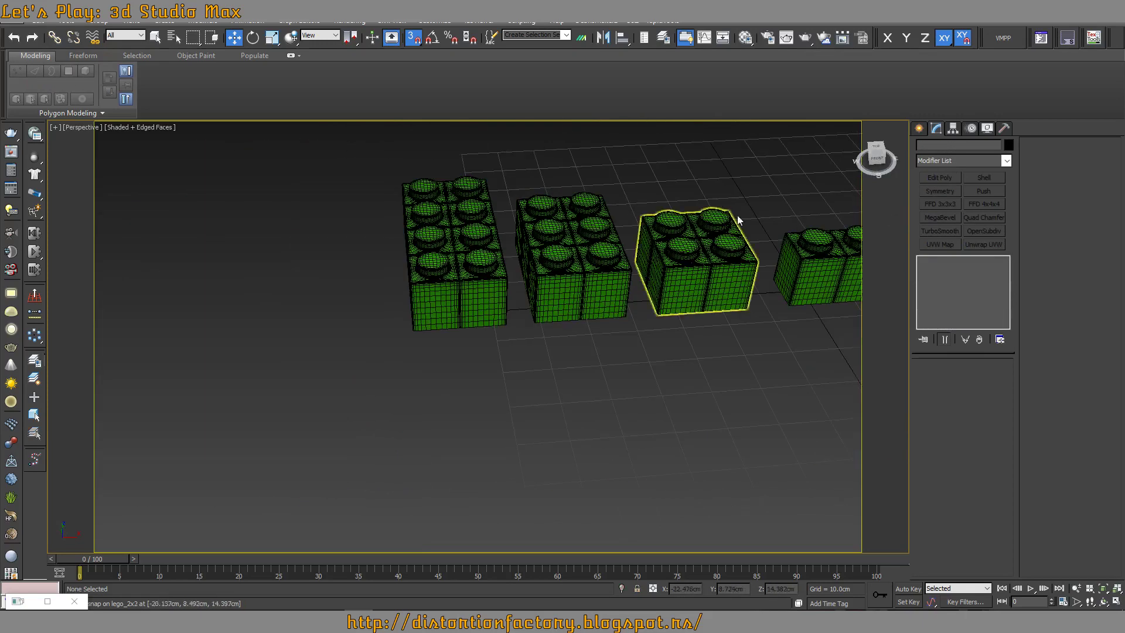
{"action": "scroll", "coordinate": [741, 226], "scroll_direction": "down", "scroll_amount": 3}
Move the 1x1 brick beside the 2x1 brick with snapping turned off
{"action": "left_click", "coordinate": [838, 316]}
{"action": "middle_click_drag", "start_coordinate": [854, 360], "coordinate": [737, 361]}
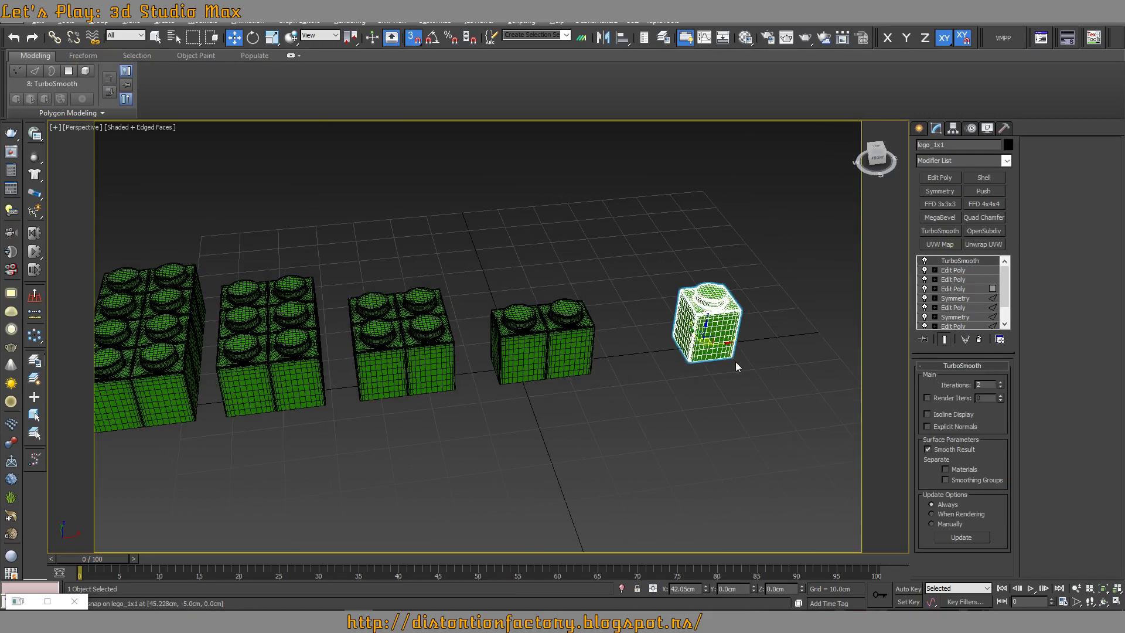
{"action": "key", "text": "s"}
{"action": "left_click_drag", "start_coordinate": [726, 344], "coordinate": [586, 337]}
Slide the 2x1, 1x1, 2x2 and 2x3 bricks left to close the gaps
{"action": "left_click", "coordinate": [516, 334]}
{"action": "left_click", "coordinate": [622, 337], "text": "ctrl"}
{"action": "left_click_drag", "start_coordinate": [683, 246], "coordinate": [397, 427], "text": "ctrl"}
{"action": "middle_click_drag", "start_coordinate": [397, 428], "coordinate": [551, 397]}
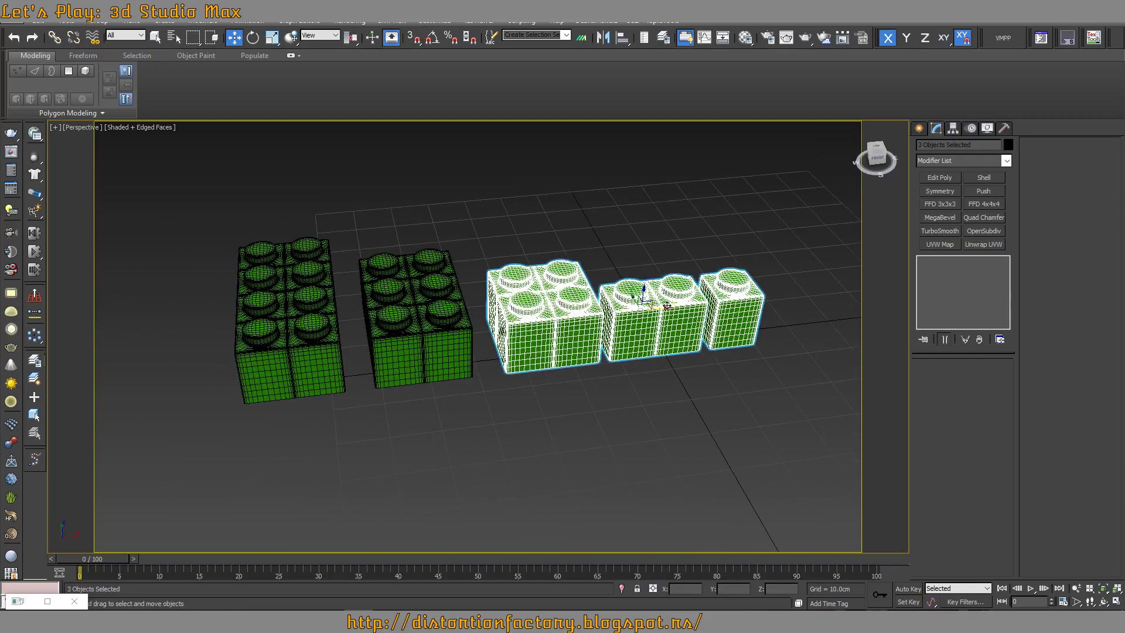
{"action": "left_click_drag", "start_coordinate": [667, 306], "coordinate": [645, 306]}
{"action": "left_click", "coordinate": [496, 327], "text": "ctrl"}
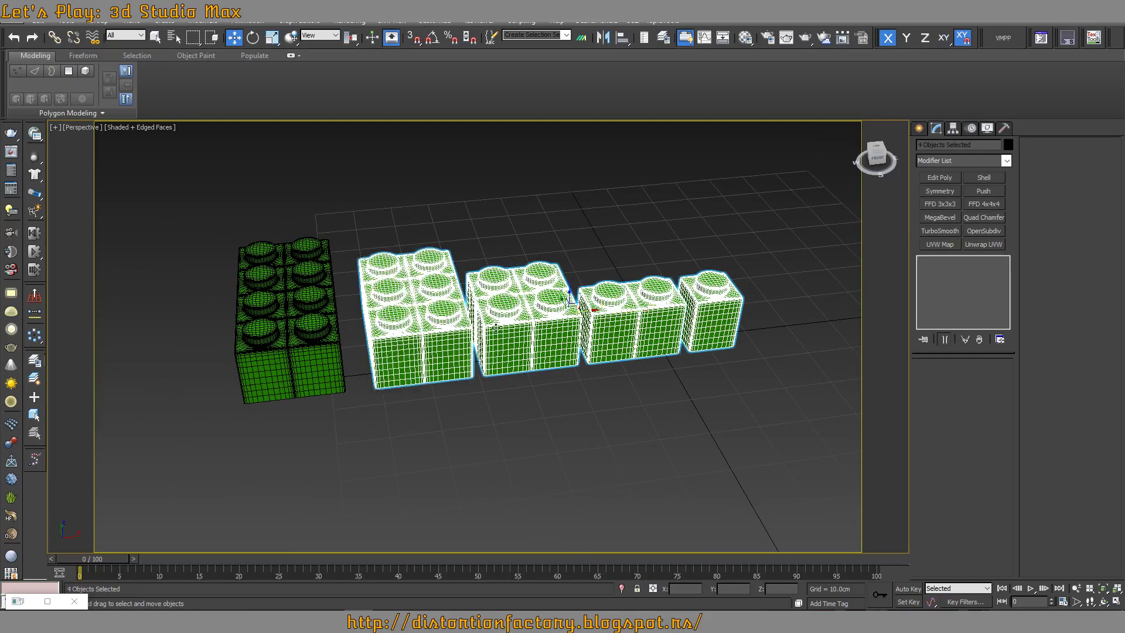
{"action": "left_click_drag", "start_coordinate": [570, 296], "coordinate": [546, 296]}
Centre the four bricks in the PhysCamera001 view and deselect them
{"action": "key", "text": "c"}
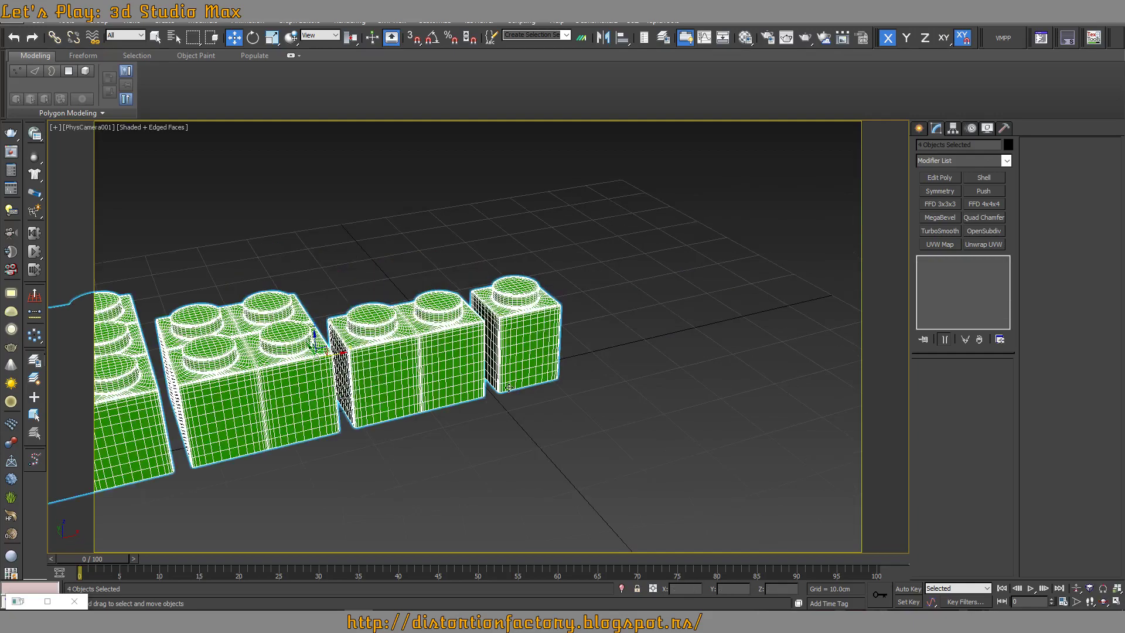
{"action": "left_click_drag", "start_coordinate": [336, 359], "coordinate": [519, 334]}
{"action": "left_click", "coordinate": [593, 414]}
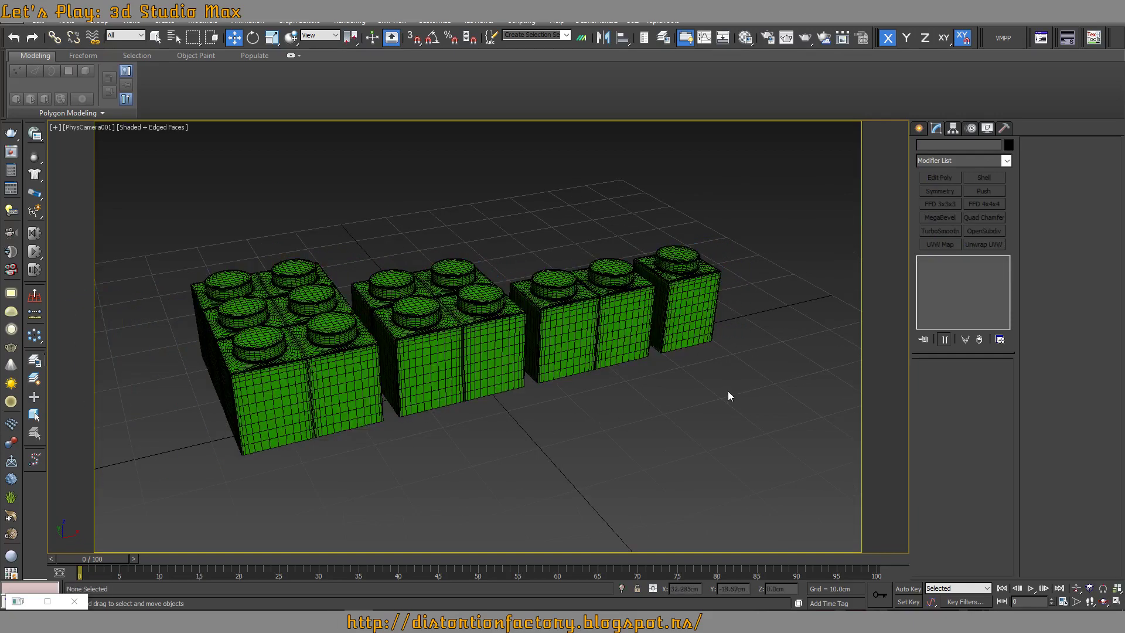
Render the PhysCamera001 view in V-Ray with the frame buffer window maximized
{"action": "key", "text": "shift+q"}
{"action": "left_click", "coordinate": [804, 126]}
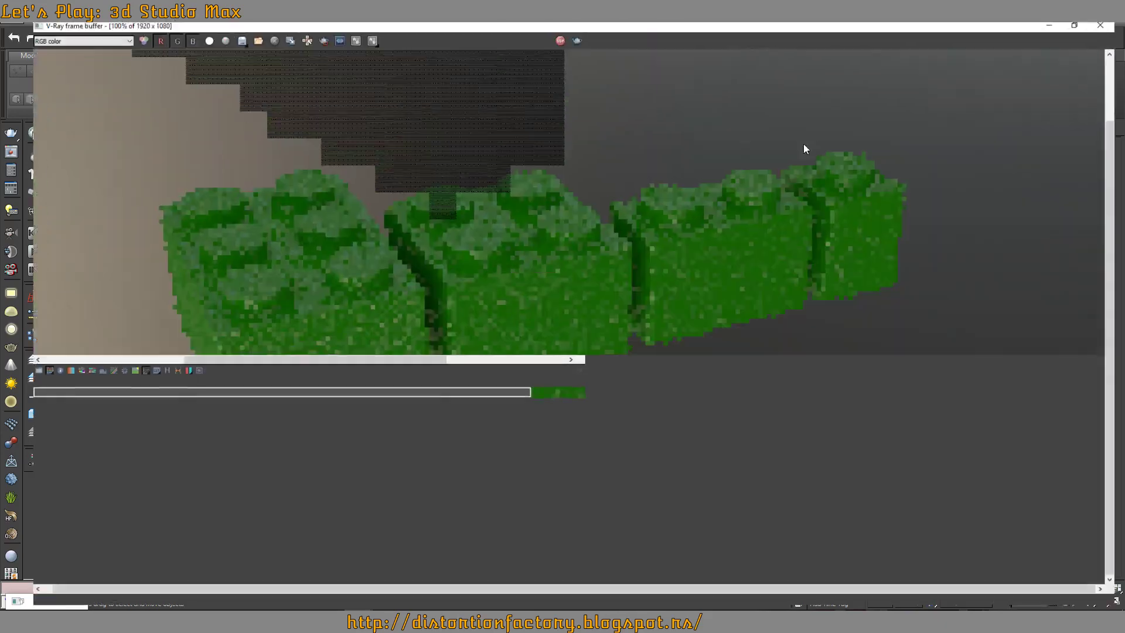
{"action": "scroll", "coordinate": [595, 306], "scroll_direction": "up", "scroll_amount": 3}
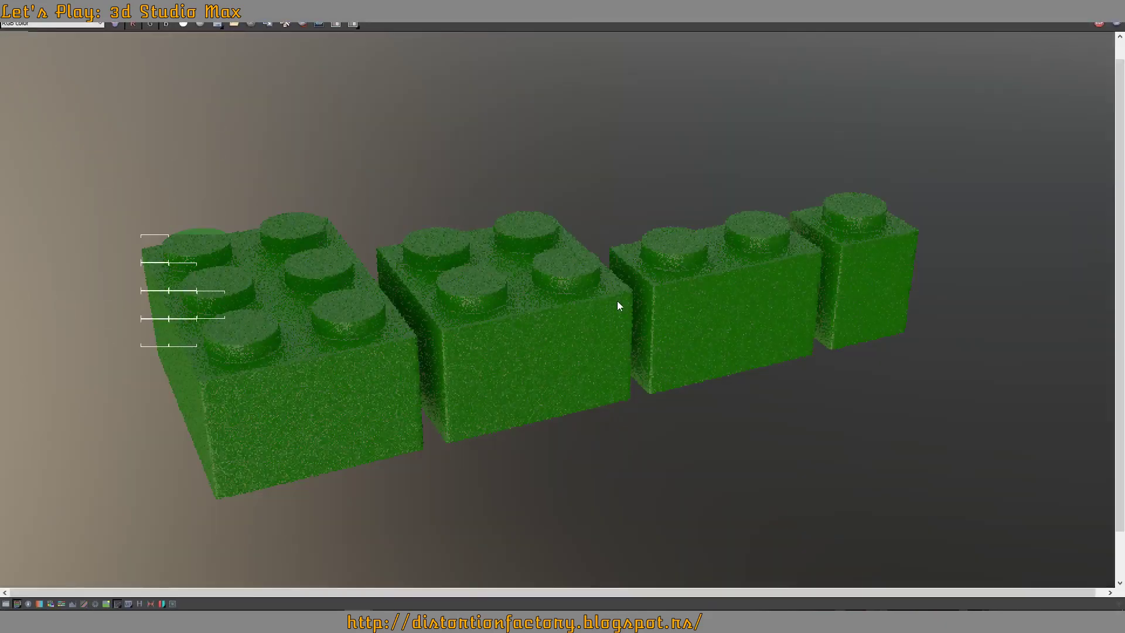